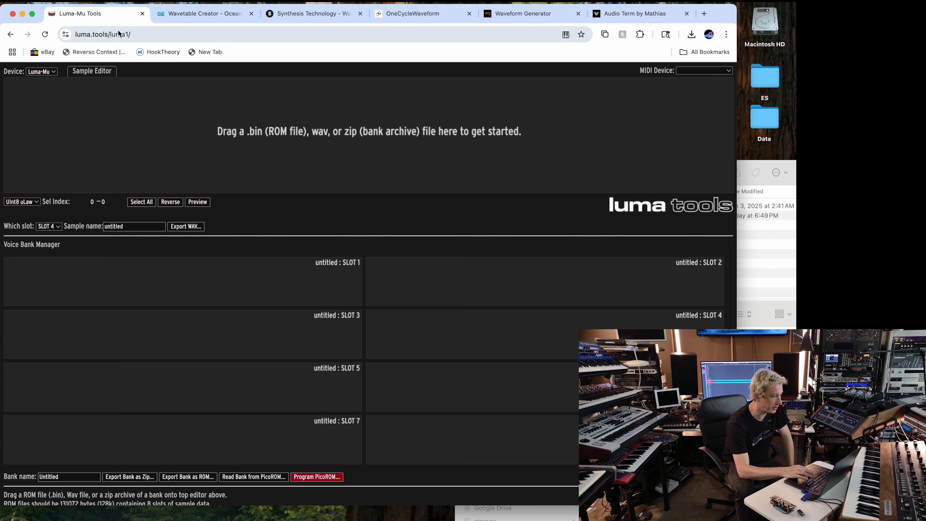
- Review the Luma-Mu Tools page at luma.tools/luma1 and the Ocean Swift Wavetable Creator product page
left_click(140, 34)
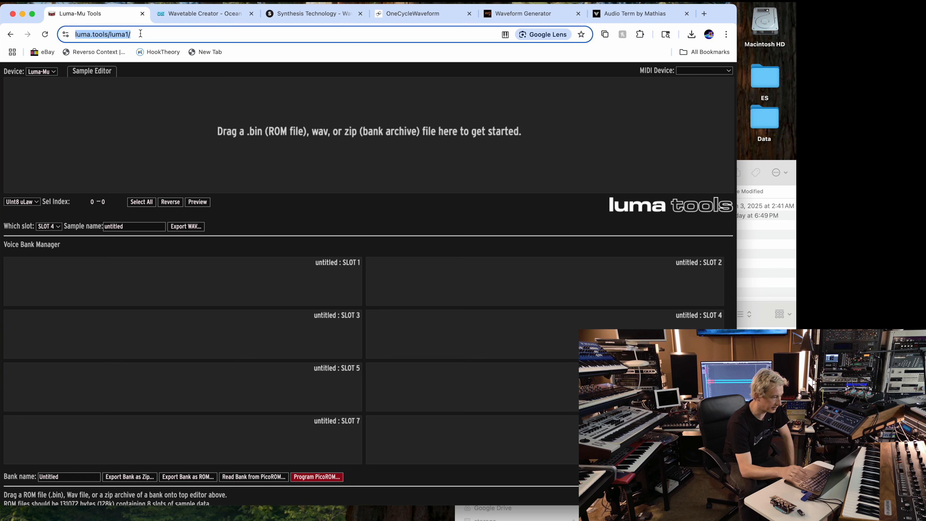
key("Return")
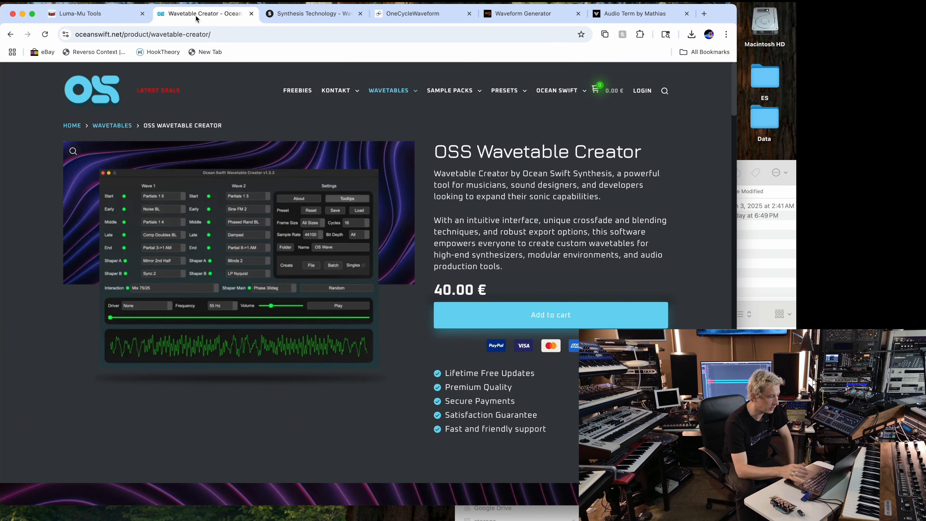
left_click(196, 16)
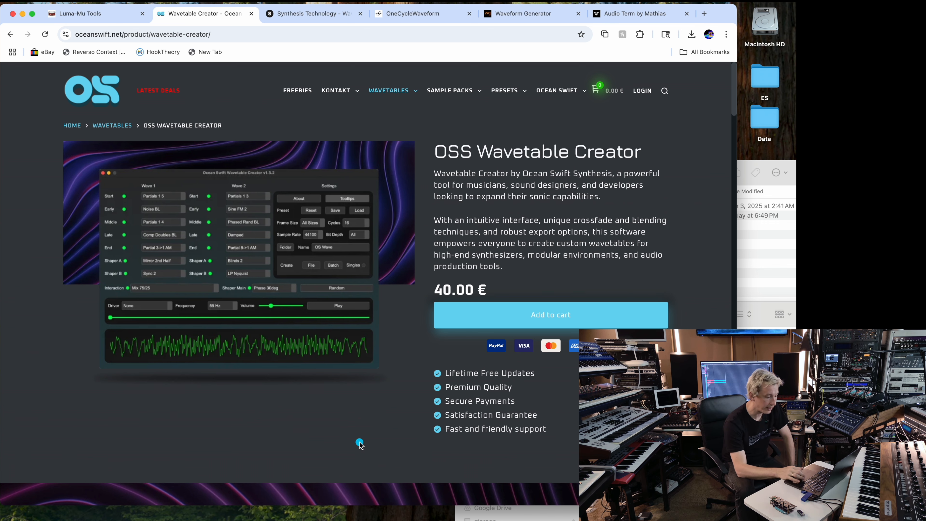
- Switch to the Ocean Swift Wavetable Creator app and look through the waveform choices for Wave 1
mouse_move(471, 517)
left_click(509, 517)
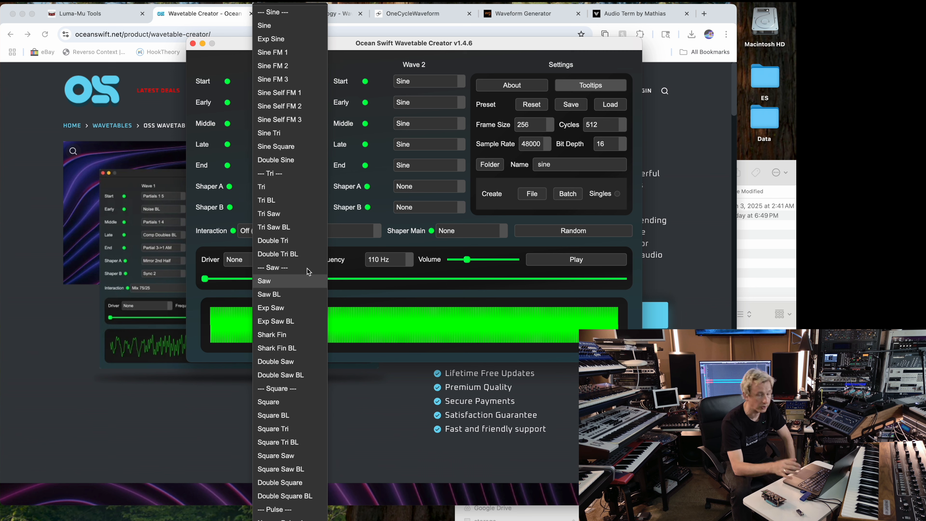
left_click(369, 66)
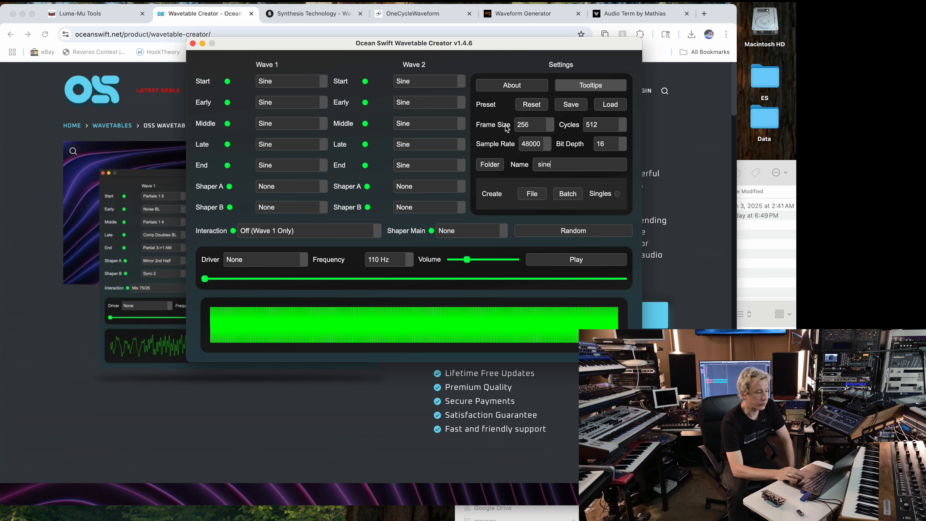
- Export the sine wavetable as a single file with frame size 256, 512 cycles, 48000 sample rate and 16 bits, and bring up its Finder folder
mouse_move(532, 128)
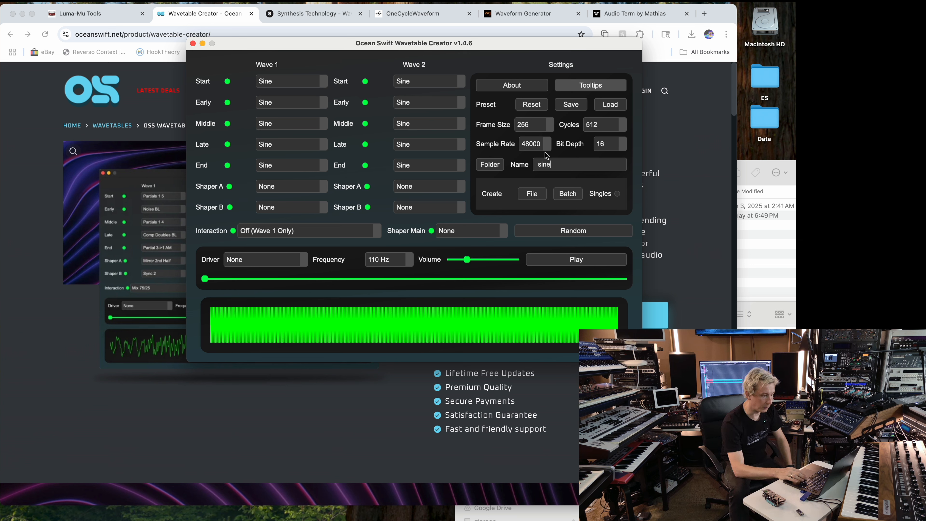
left_click(530, 196)
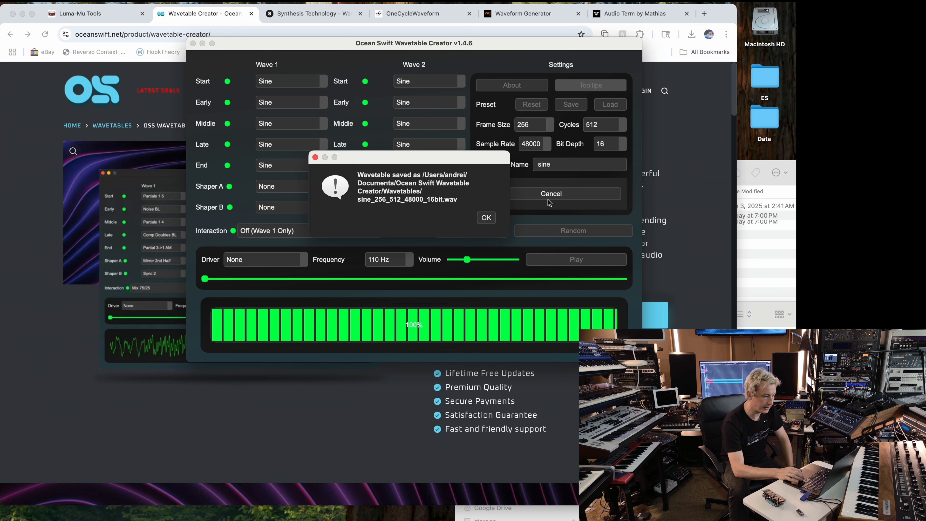
left_click(485, 219)
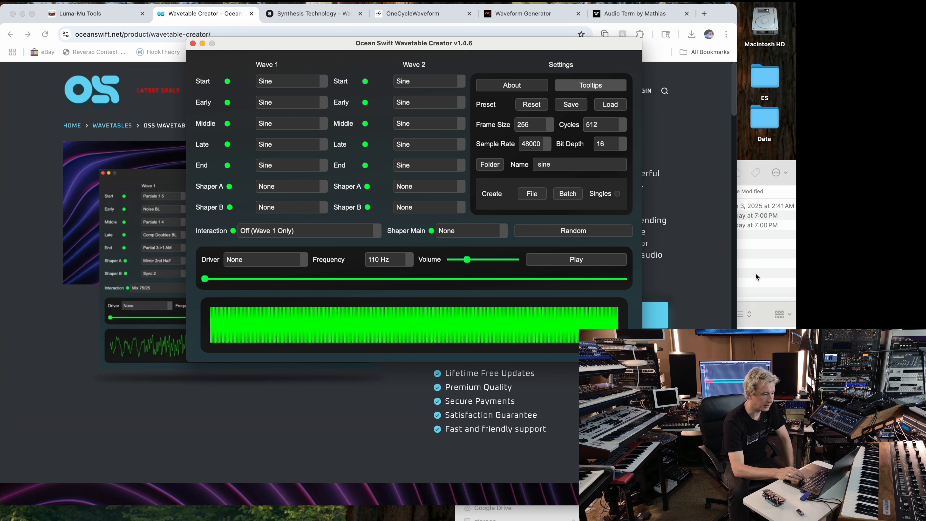
left_click(770, 272)
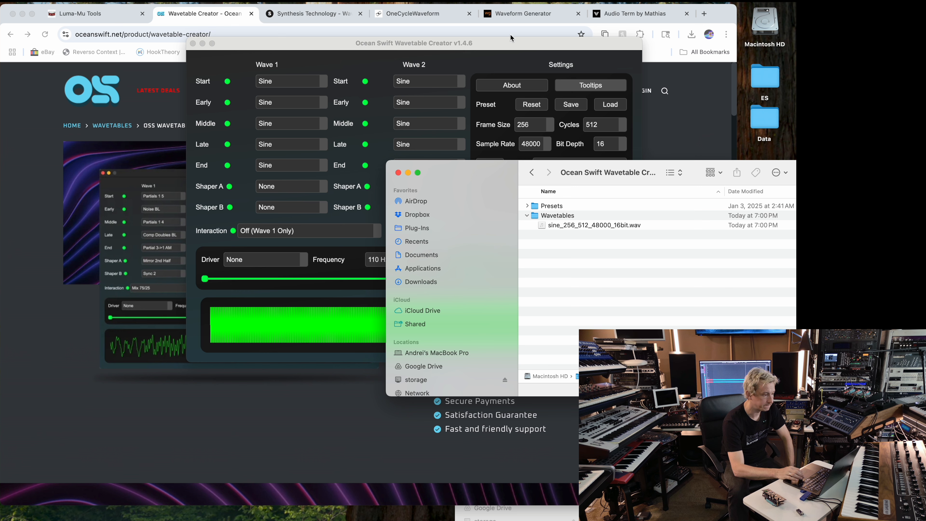
- Close the Luma-Mu Tools page, reopen it from luma.tools in a new browser tab, and keep Luma-Mu as the device
left_click(143, 14)
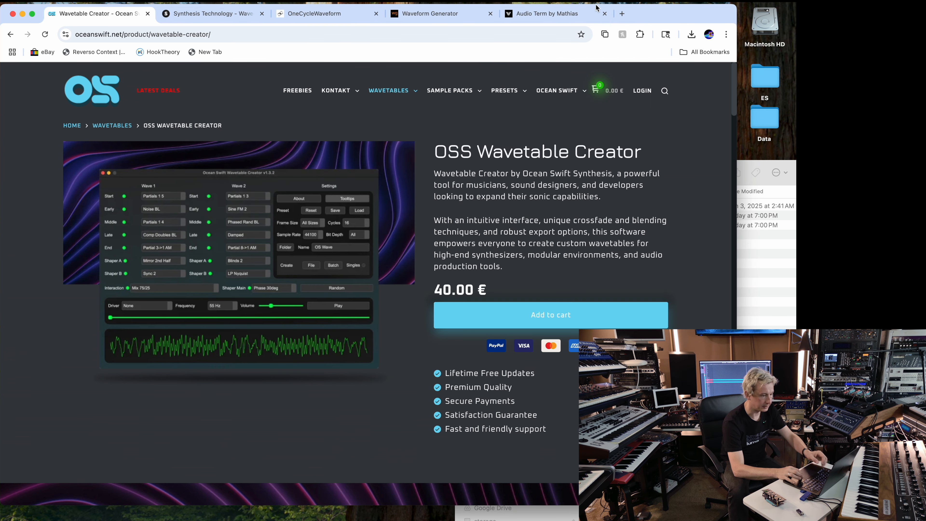
left_click(623, 17)
type("lum")
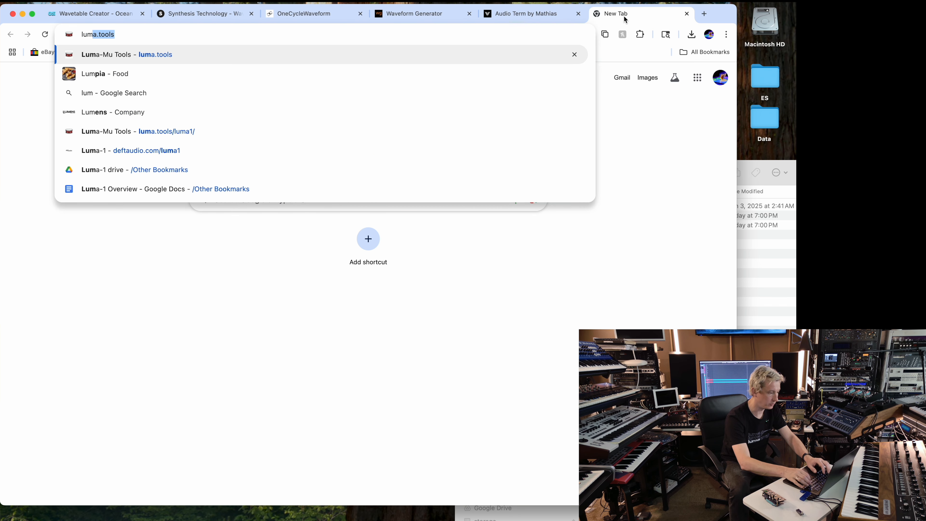
key("Return")
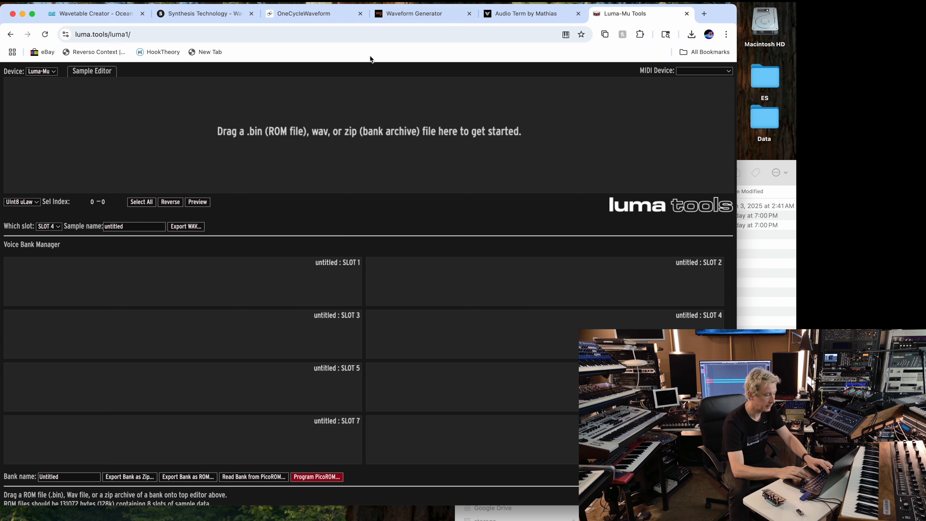
left_click(35, 71)
left_click(36, 71)
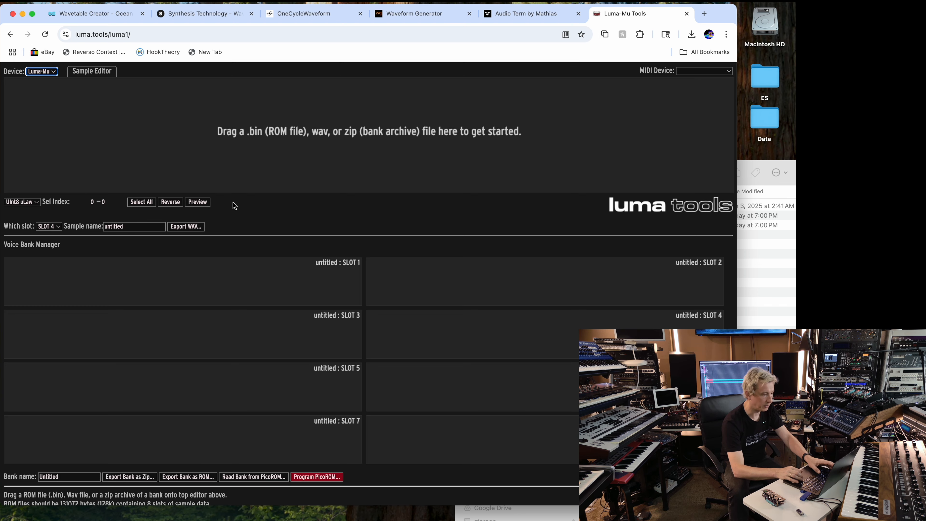
- Load sine_256_512_48000_16bit.wav from Finder into the sample editor and place the sample in slot 1 of the voice bank
scroll(537, 290, "down", 3)
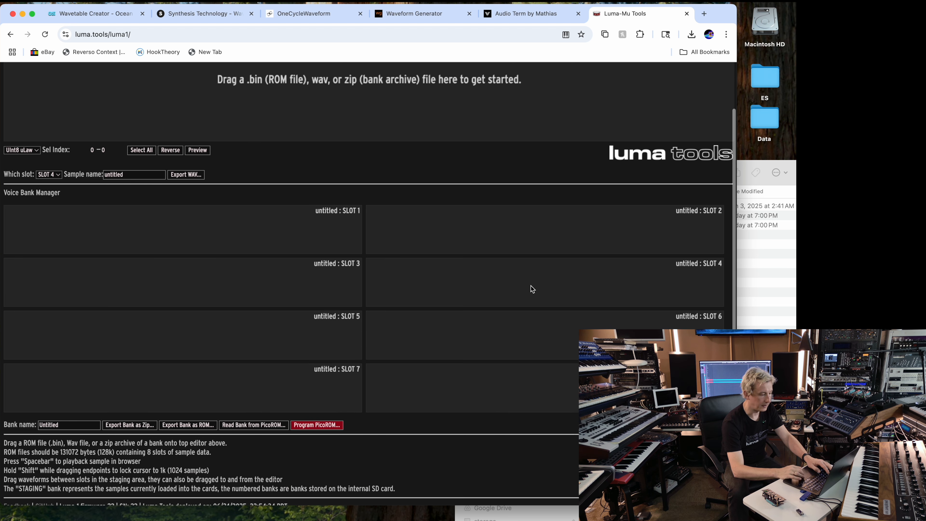
scroll(533, 291, "up", 3)
left_click(764, 317)
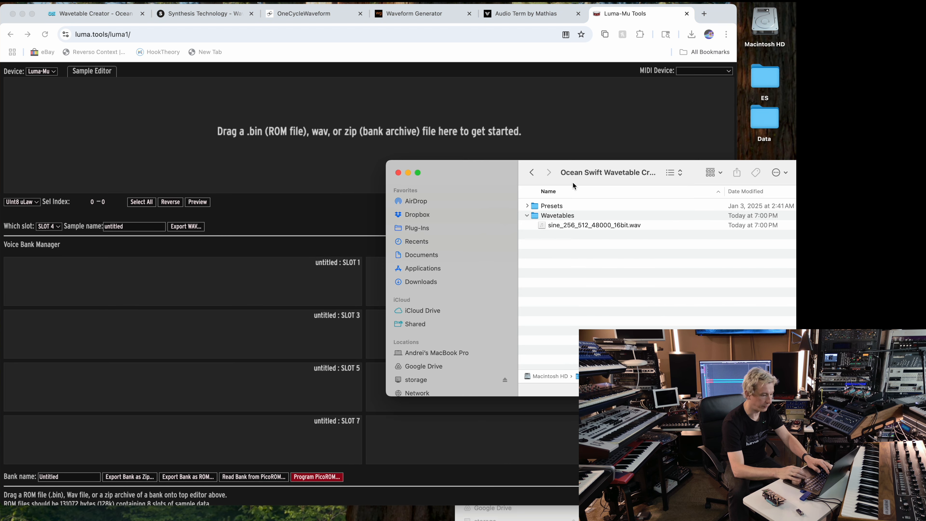
left_click_drag(572, 226, 303, 111)
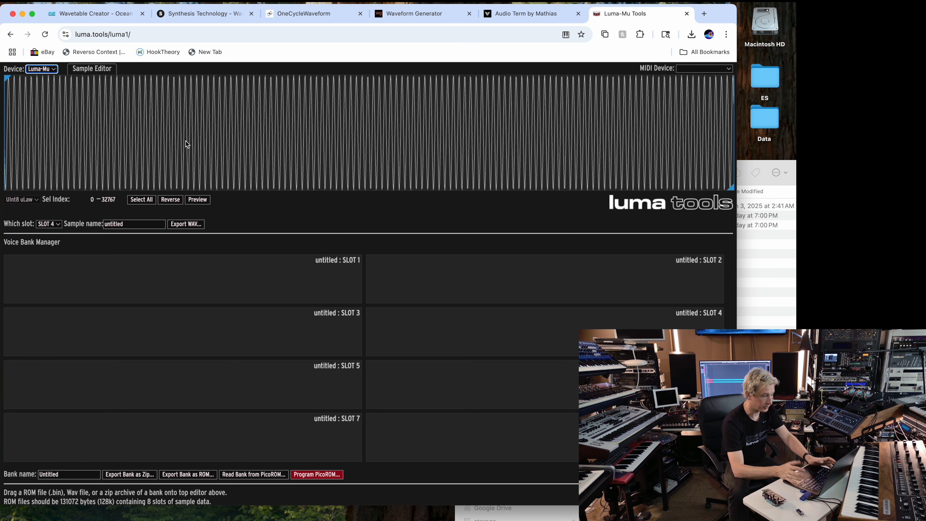
left_click_drag(186, 141, 180, 287)
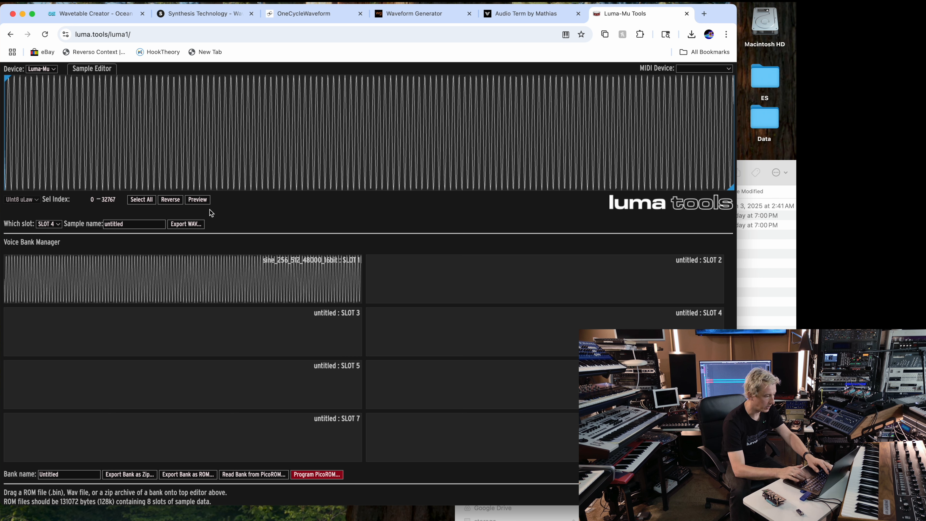
- Program the voice bank to the PicoROM, connecting through the paired Pico (cu.usbmodem11201) serial port
left_click(316, 475)
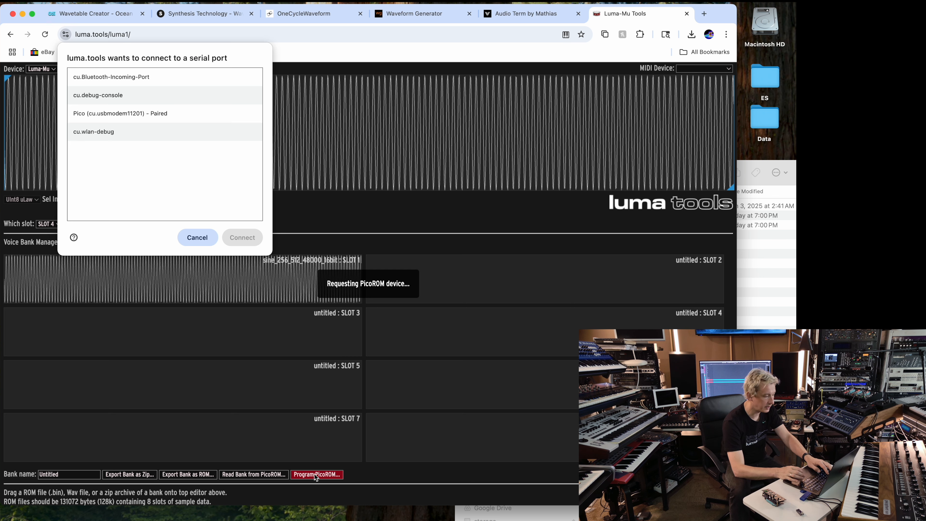
left_click(157, 116)
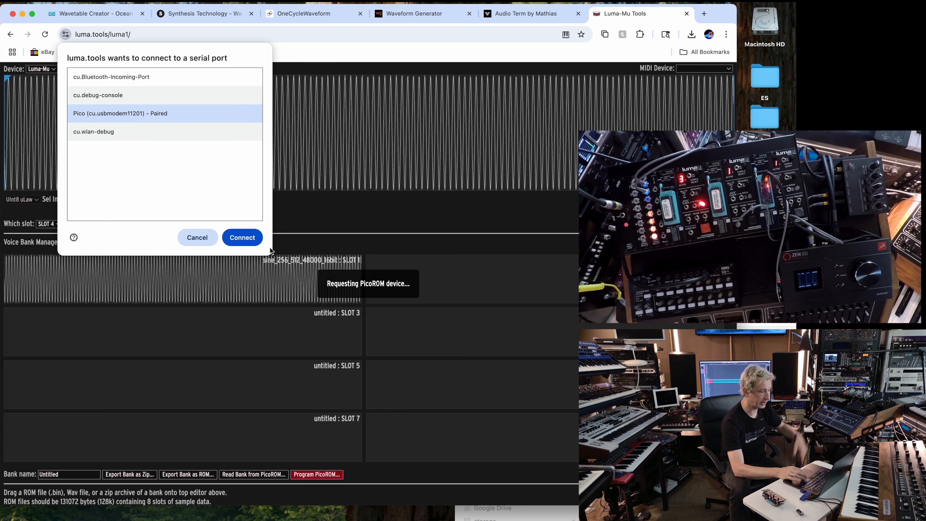
left_click(258, 243)
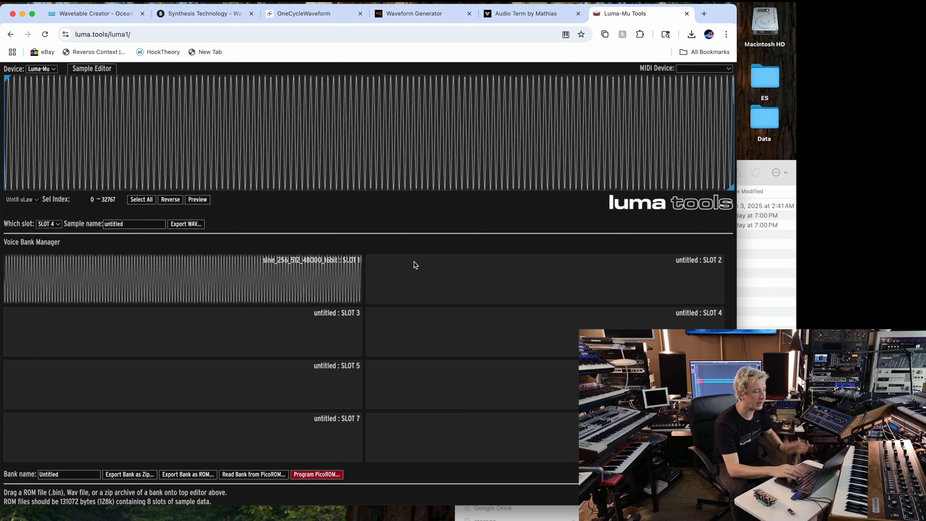
- Switch back to Ocean Swift Wavetable Creator and set the Start waveform of Wave 1 to Sine FM 3
mouse_move(471, 520)
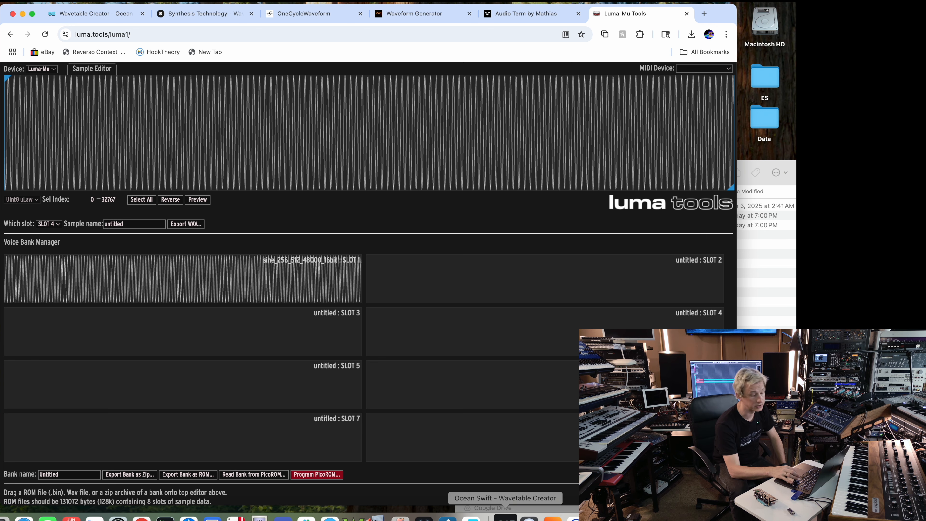
left_click(505, 519)
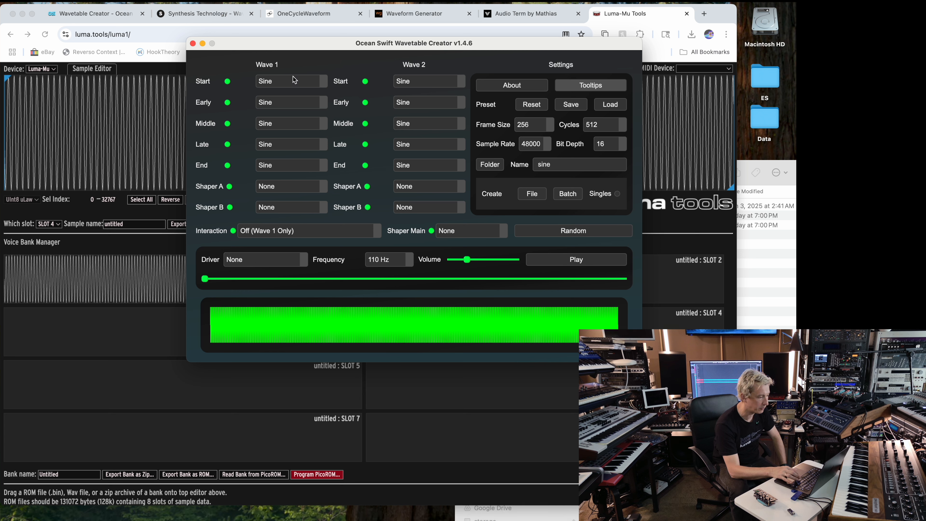
left_click(348, 112)
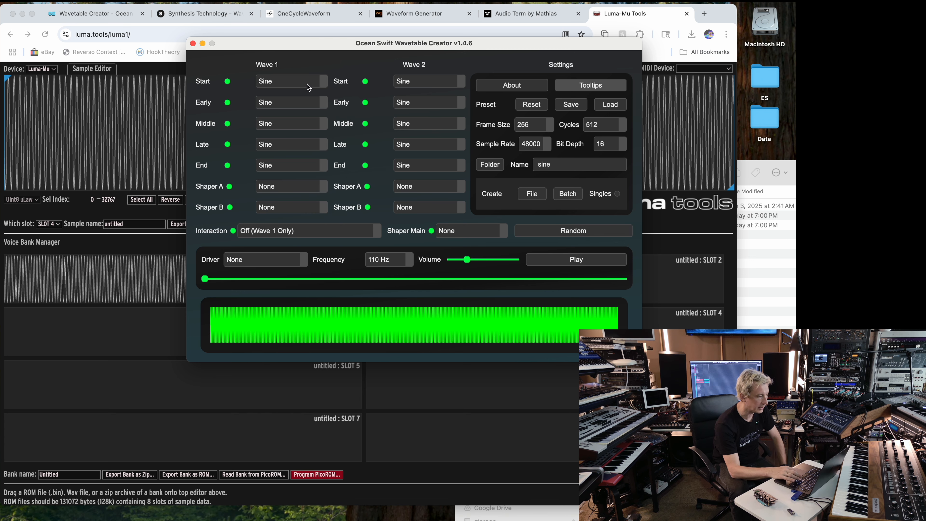
left_click(307, 87)
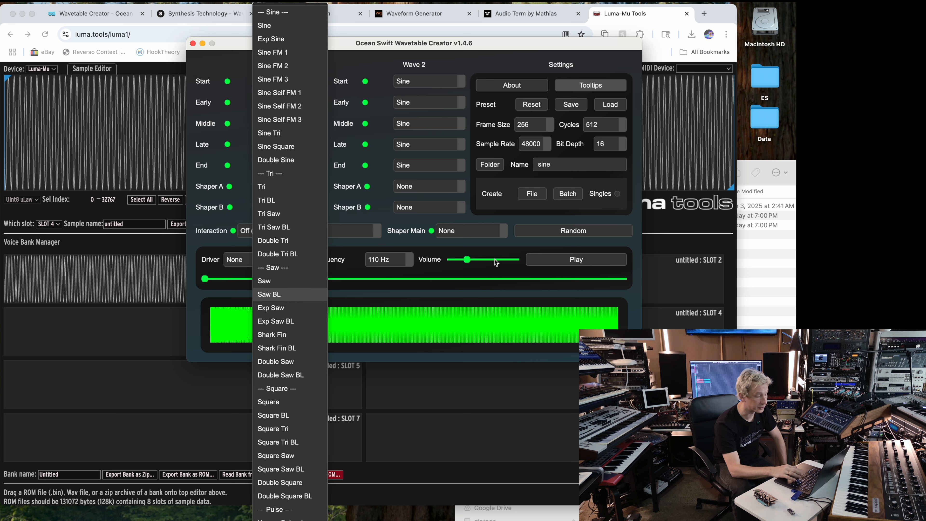
left_click(288, 79)
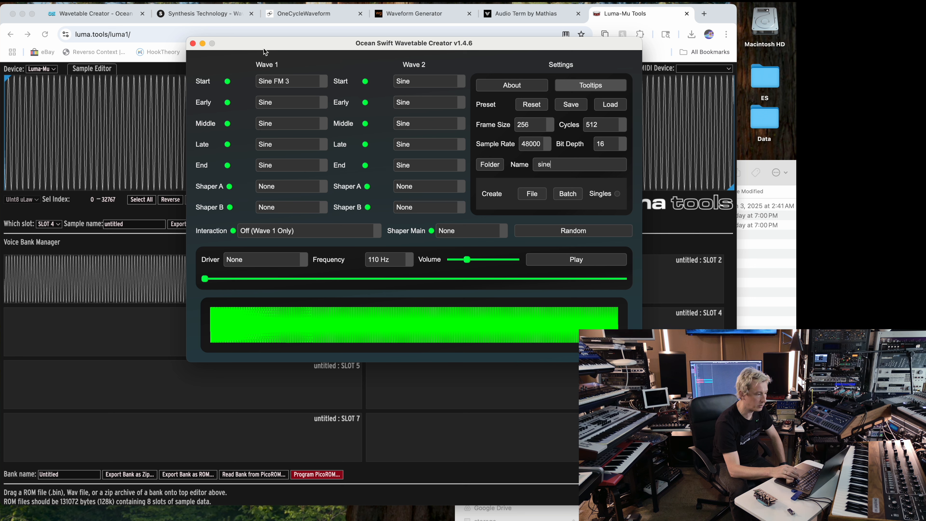
- Show the Synthesis Technology WaveEdit page in the browser and open the Applications folder in Finder
left_click(189, 15)
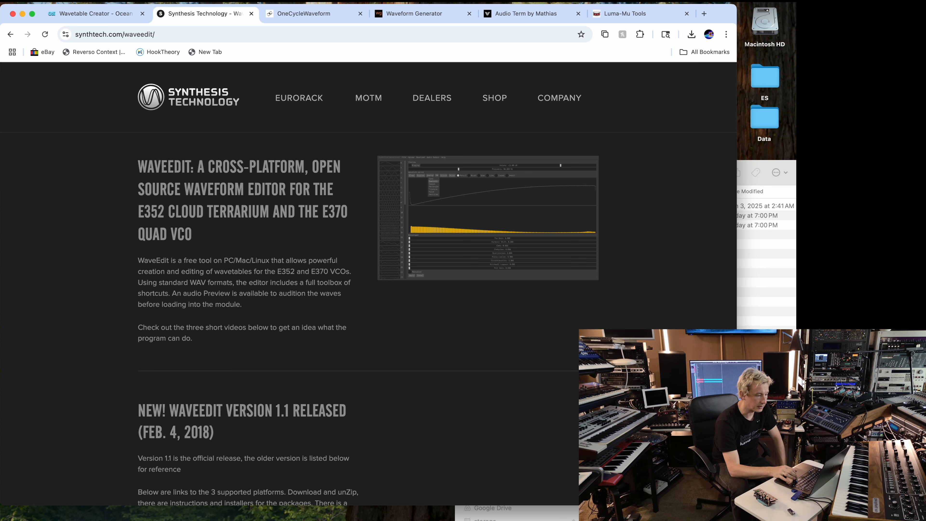
left_click(628, 512)
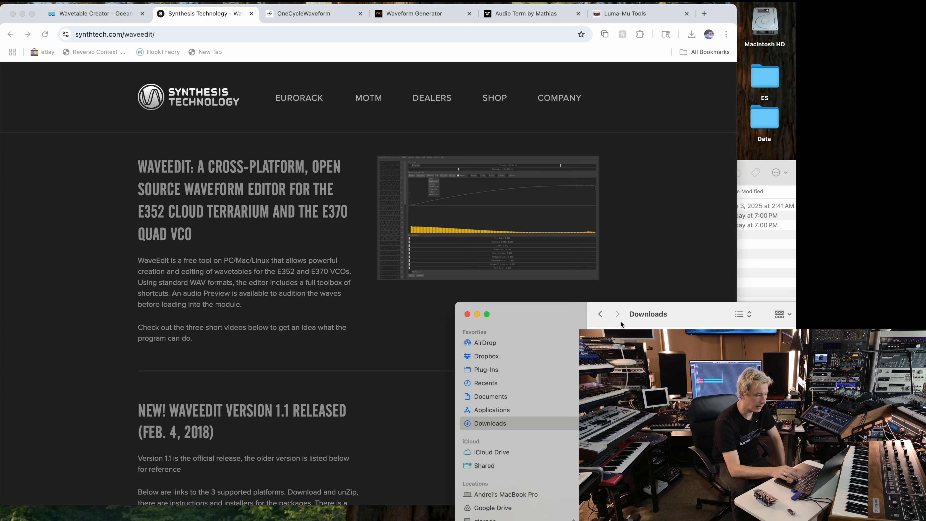
mouse_move(529, 520)
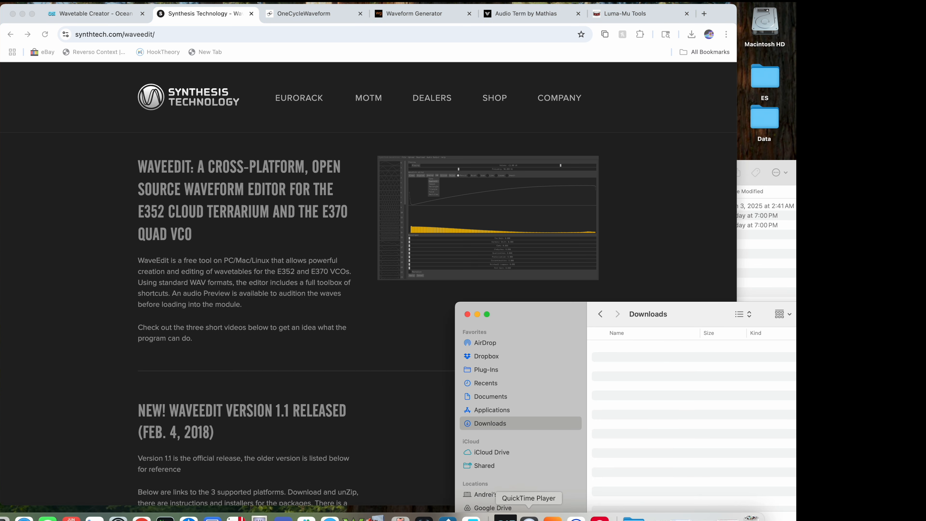
key("super+shift+a")
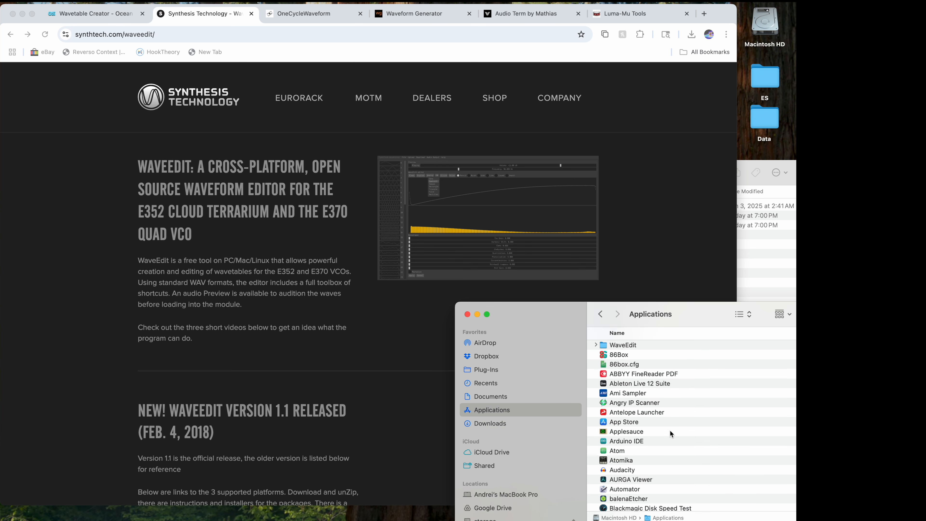
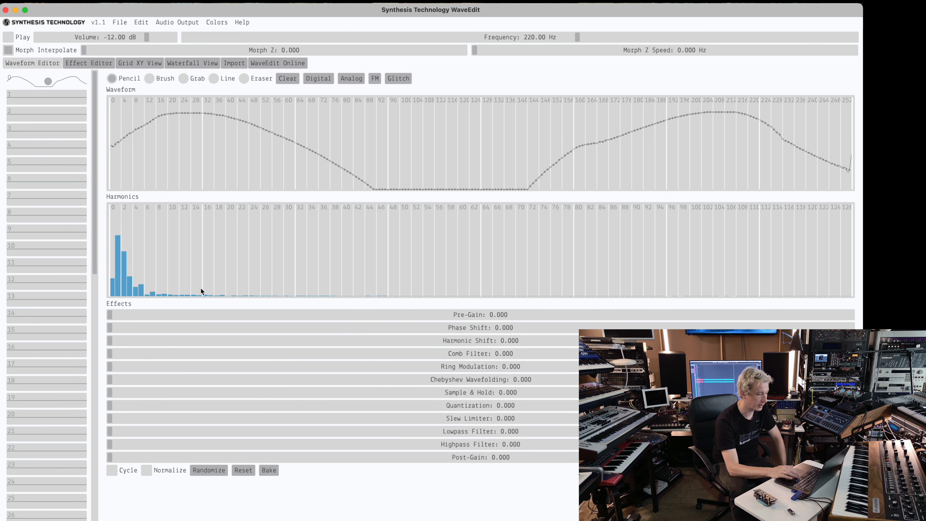
- Raise the lowest harmonics of the first WaveEdit waveform freehand and set Chebyshev Wavefolding to about 0.722
mouse_move(122, 240)
left_mouse_down()
mouse_move(208, 286)
mouse_move(258, 284)
mouse_move(222, 283)
mouse_move(145, 246)
mouse_move(105, 212)
left_mouse_up()
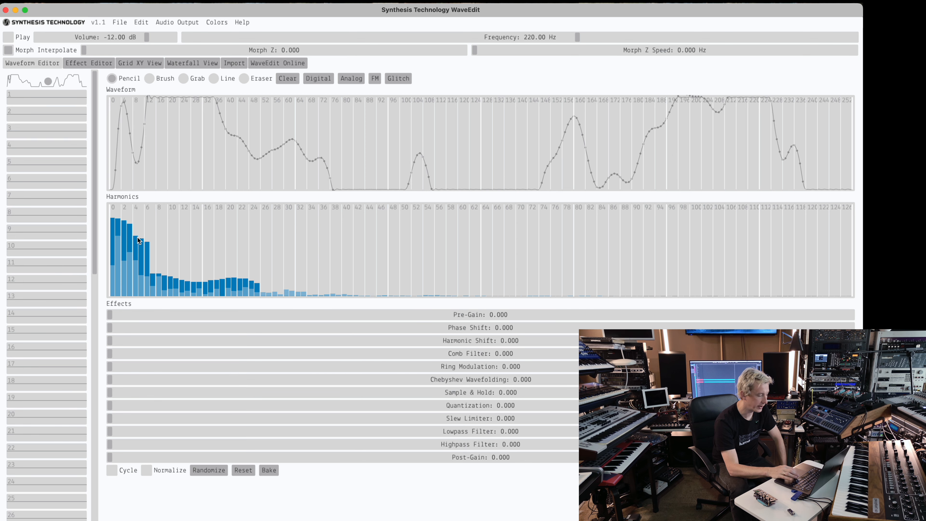
left_click_drag(485, 379, 650, 377)
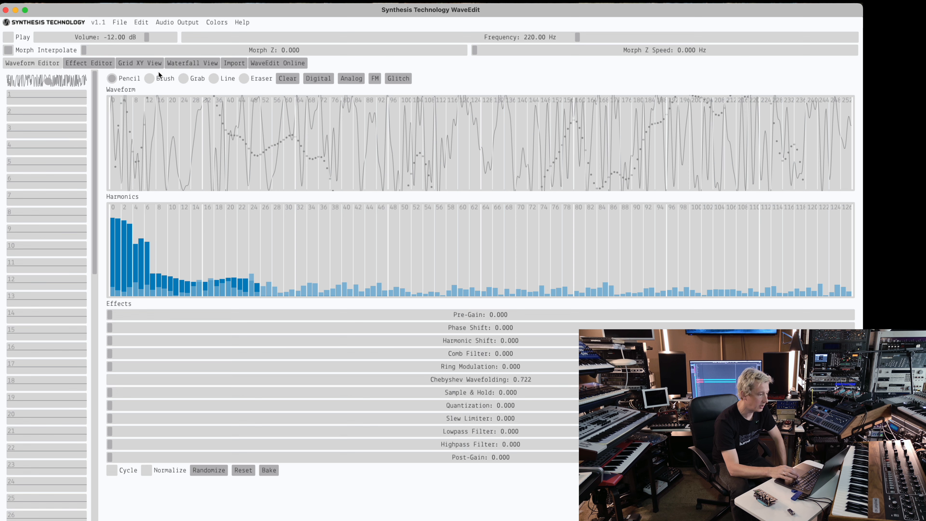
- Using the Brush tool, reshape the early part of the waveform and redraw harmonics up to about number 58, raising the lowest ones
left_click(152, 77)
left_click_drag(170, 149, 299, 186)
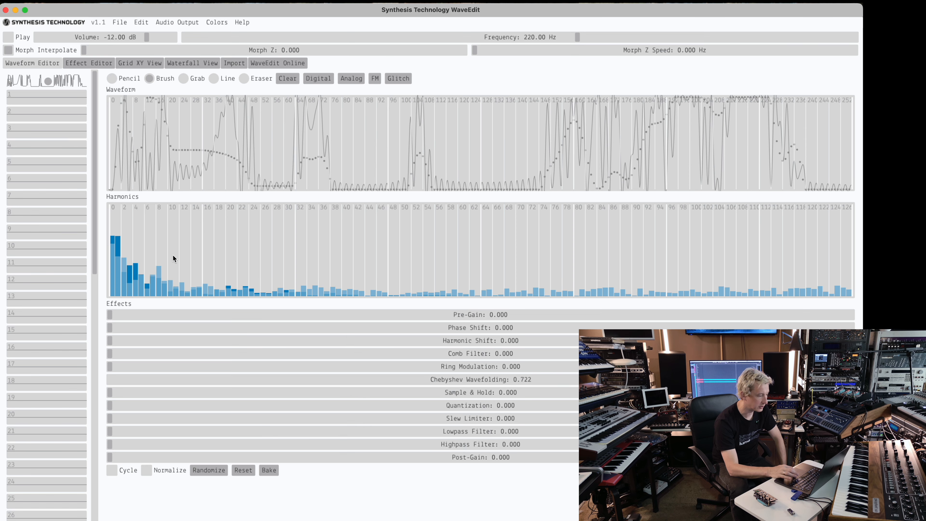
mouse_move(174, 257)
left_mouse_down()
mouse_move(447, 278)
mouse_move(408, 281)
left_mouse_up()
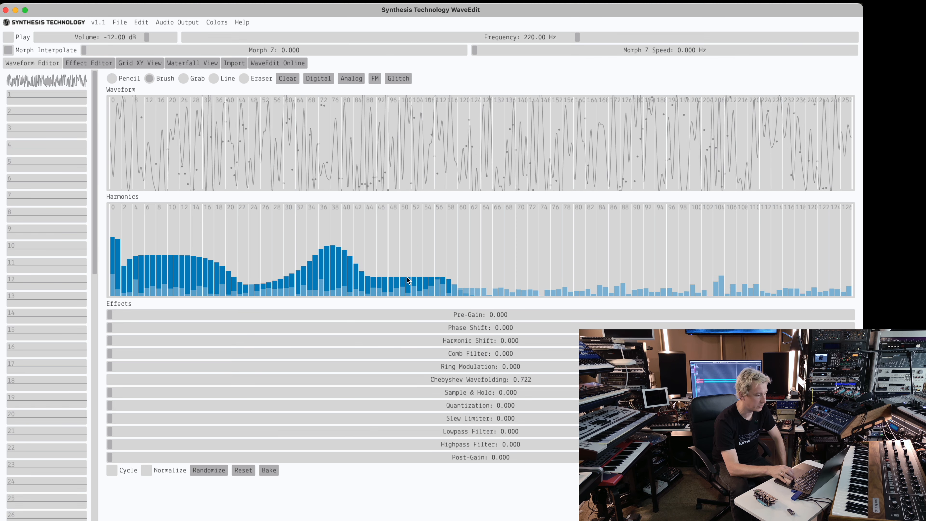
mouse_move(160, 243)
left_mouse_down()
mouse_move(114, 220)
mouse_move(132, 219)
left_mouse_up()
- Load the analog MOTM-300 Saw Low preset into the first waveform and audition it
left_click(351, 78)
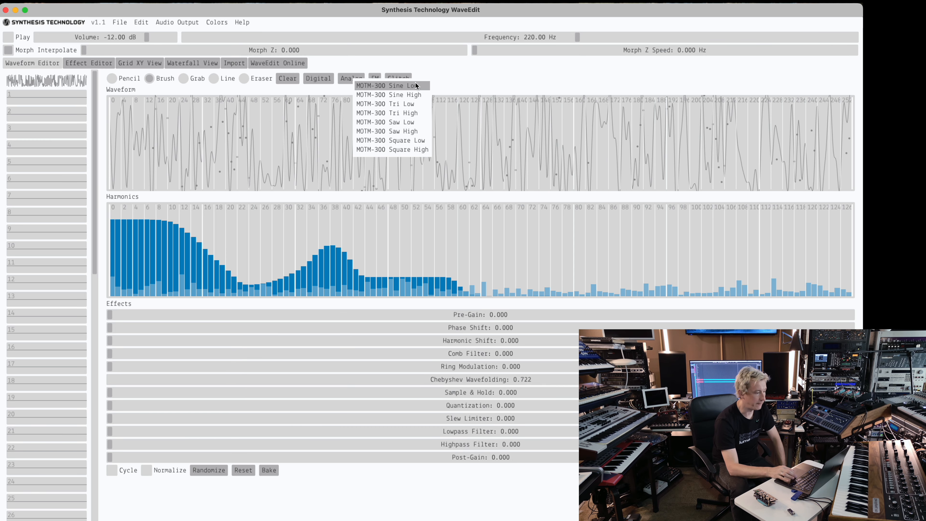
left_click(408, 122)
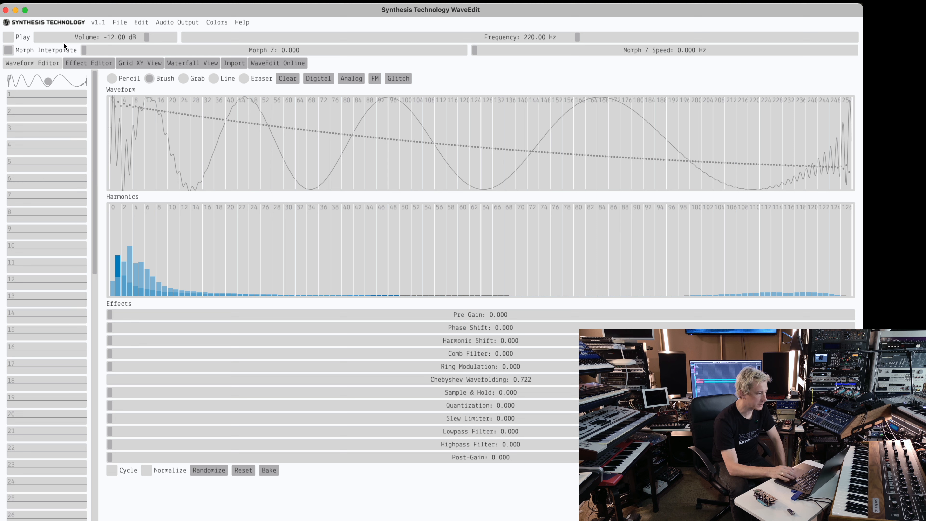
left_click(9, 38)
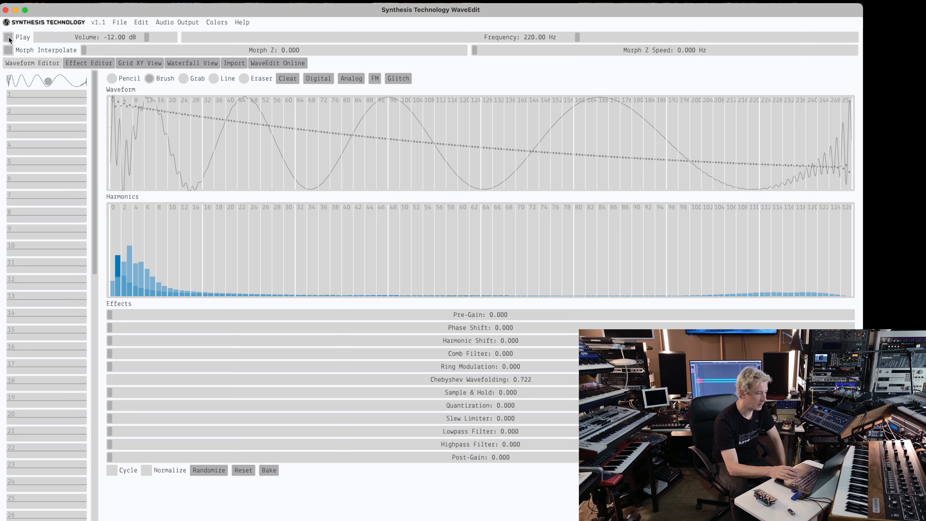
left_click(8, 38)
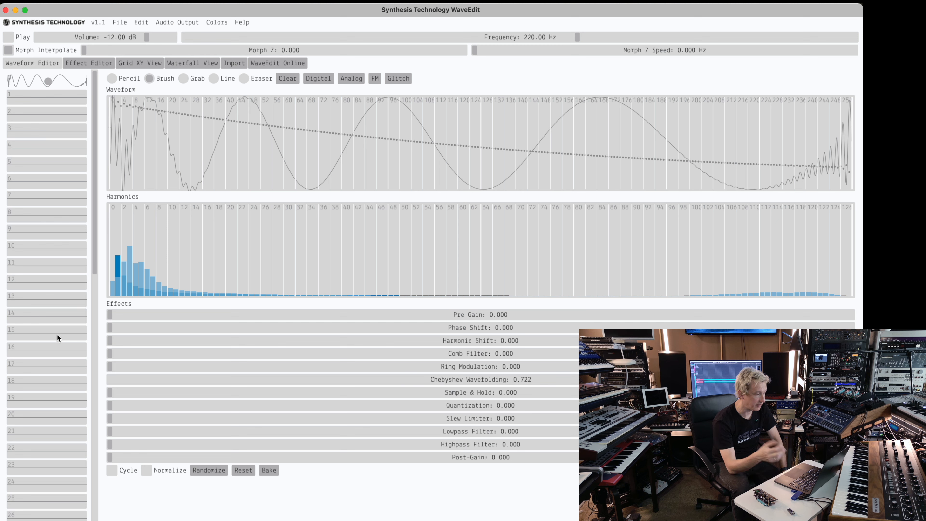
- Duplicate the first waveform to all slots of the wave bank
scroll(51, 398, "down", 5)
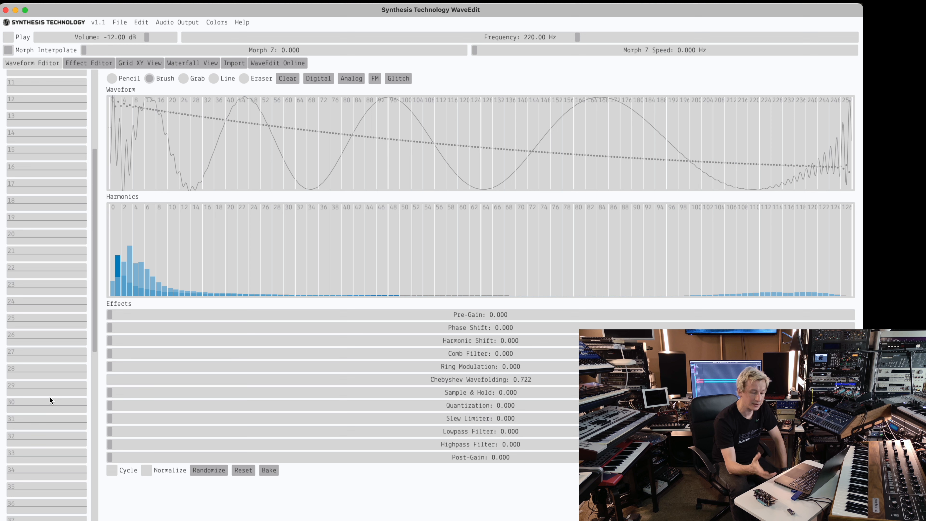
scroll(66, 255, "up", 5)
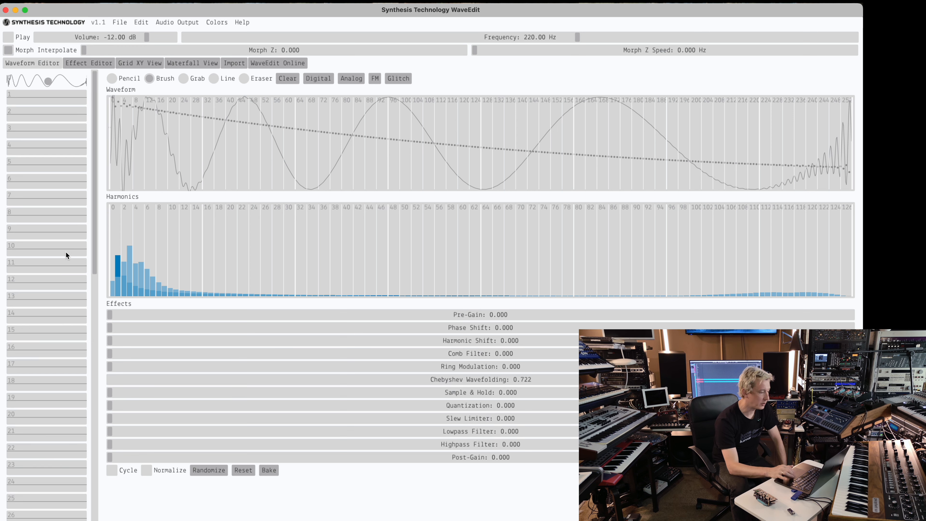
right_click(47, 81)
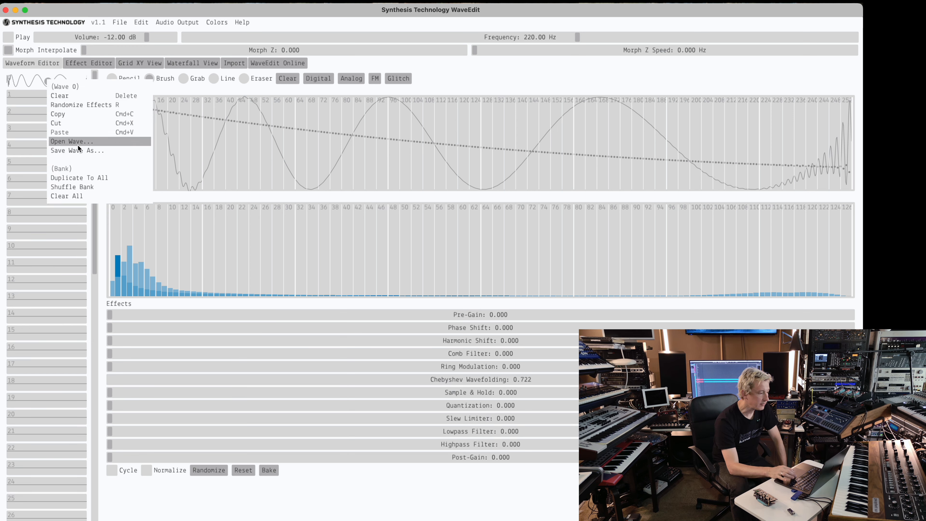
left_click(88, 178)
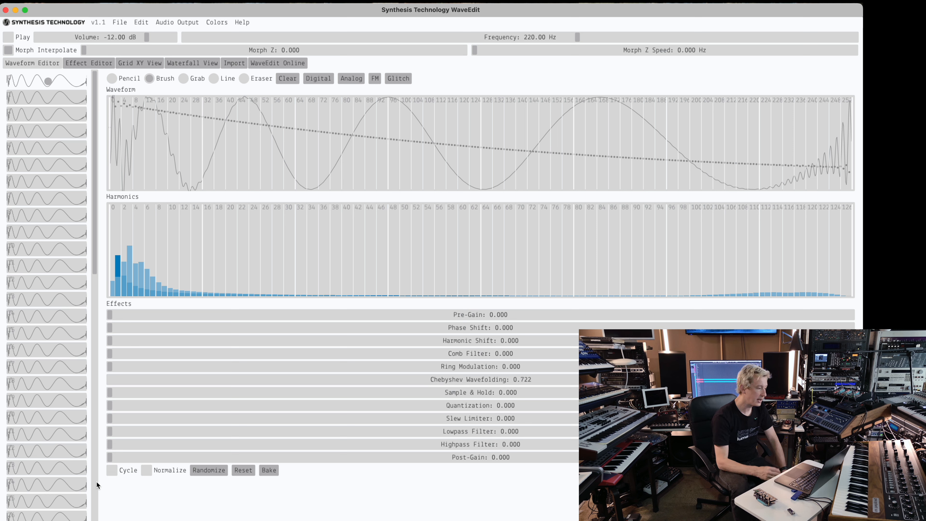
- Save the wave bank as waveedit in the Downloads folder
left_click(119, 23)
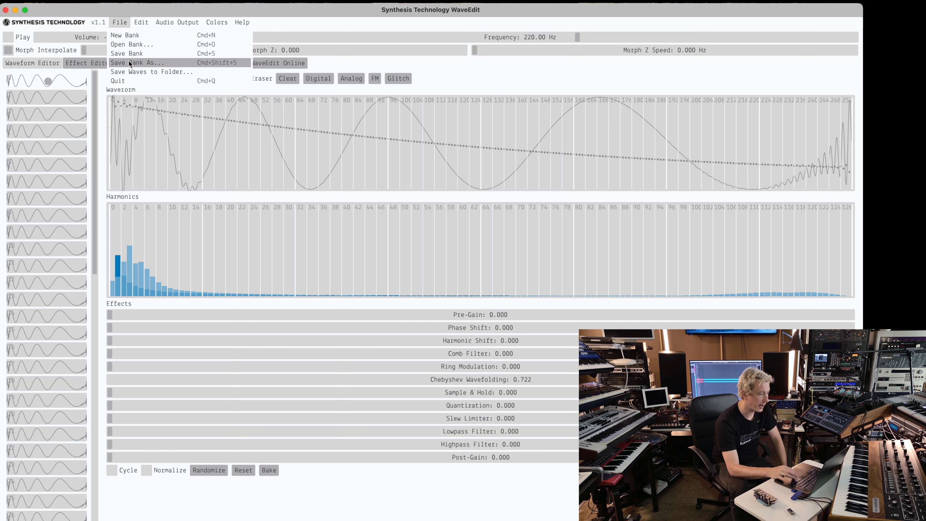
left_click(122, 54)
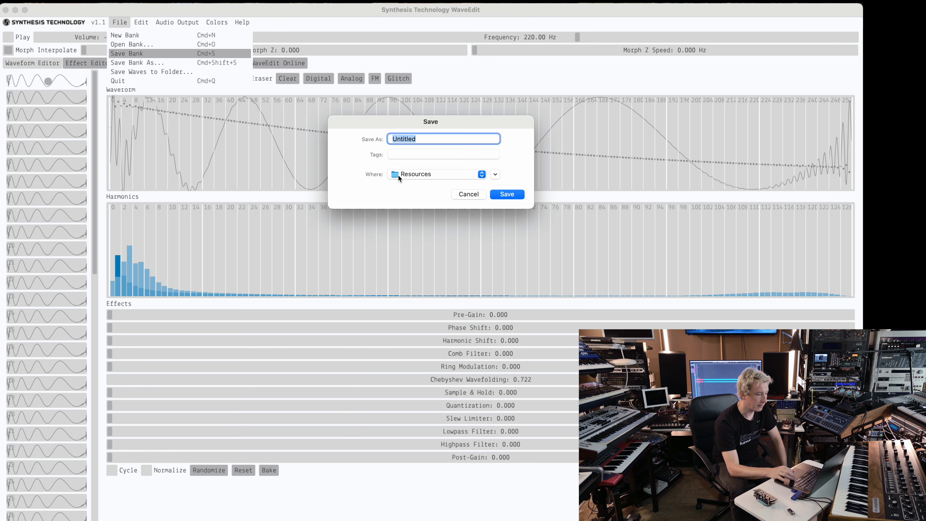
left_click(430, 174)
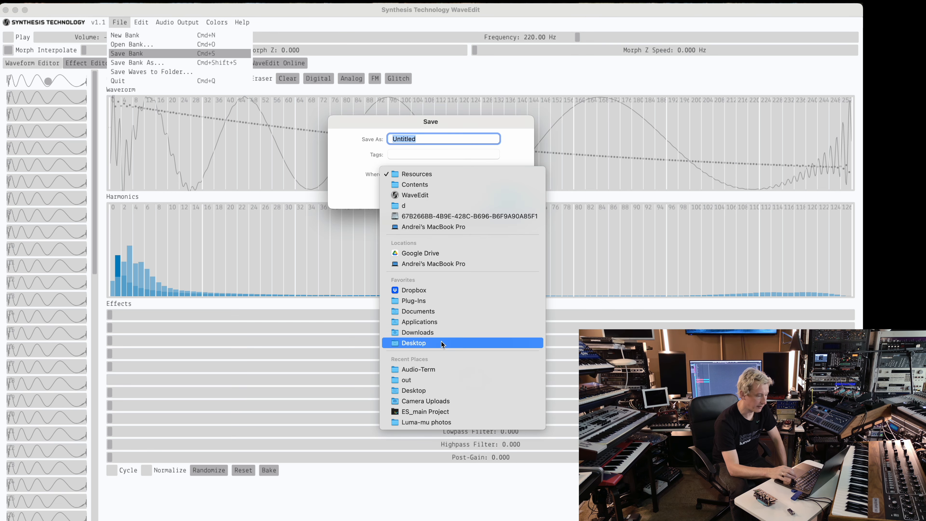
left_click(422, 334)
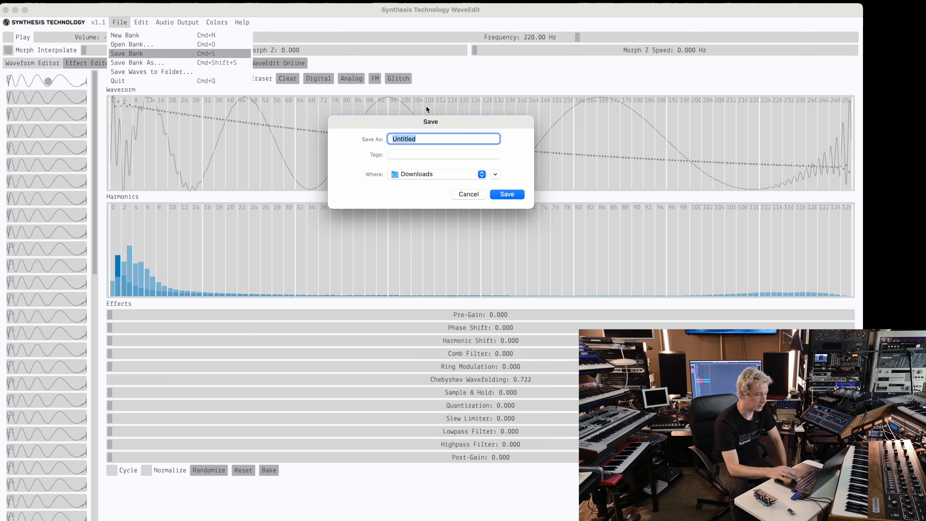
left_click_drag(426, 139, 338, 134)
type("wa")
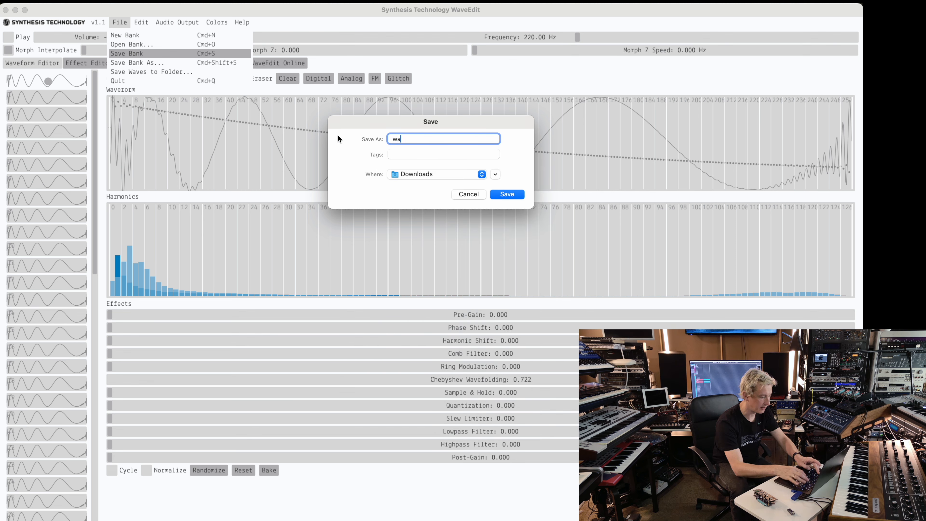
type("veedit")
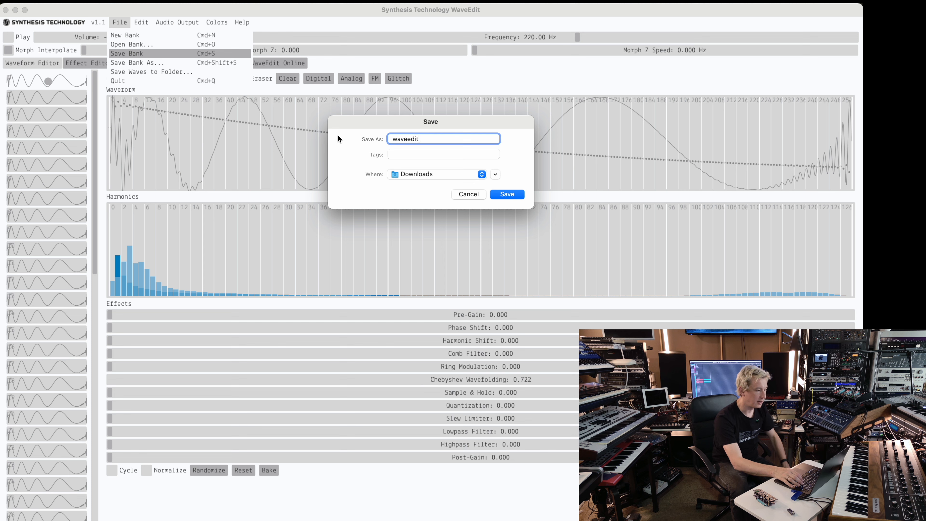
key("Return")
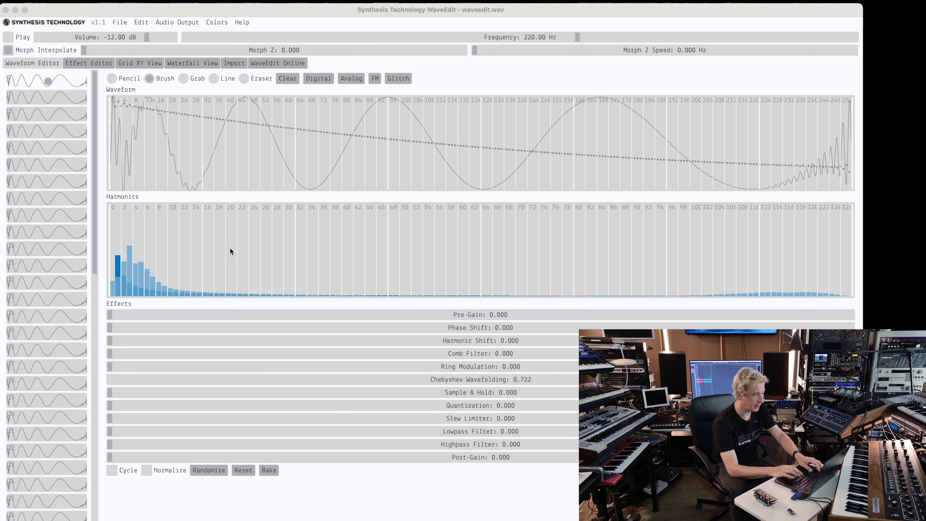
- Put WaveEdit out of the way and open waveedit.wav from the Downloads folder in Audacity
left_click(15, 8)
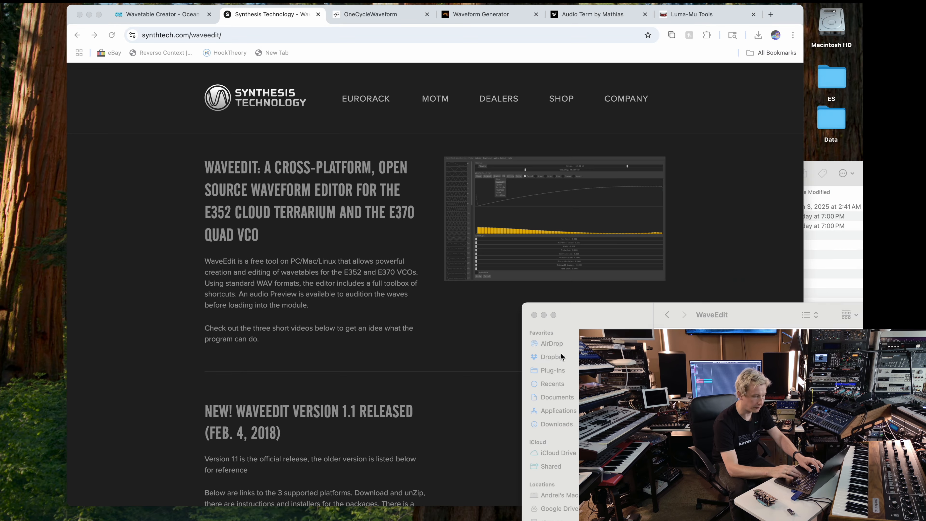
left_click(835, 263)
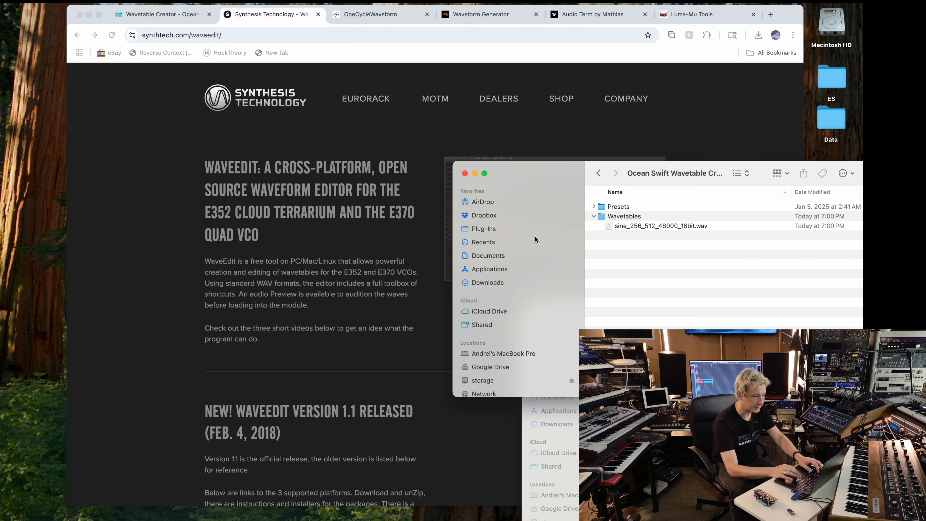
left_click(491, 285)
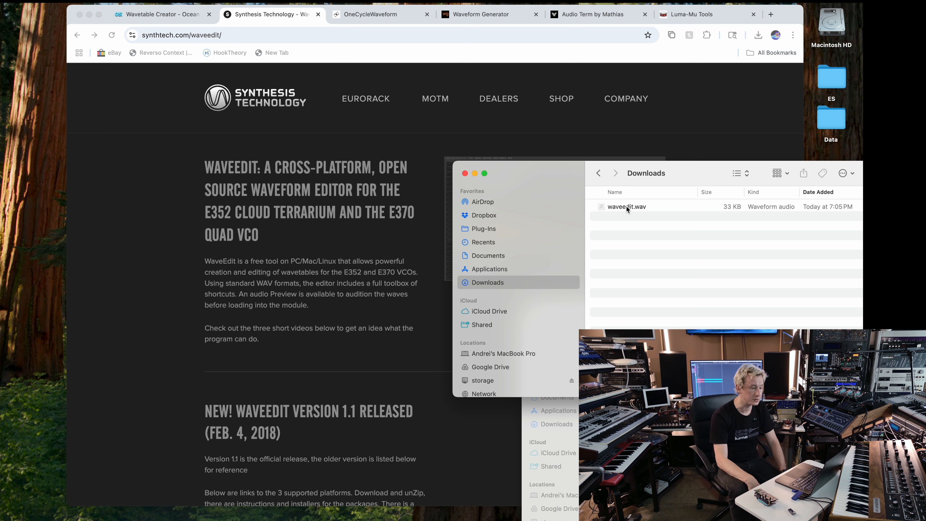
left_click(626, 208)
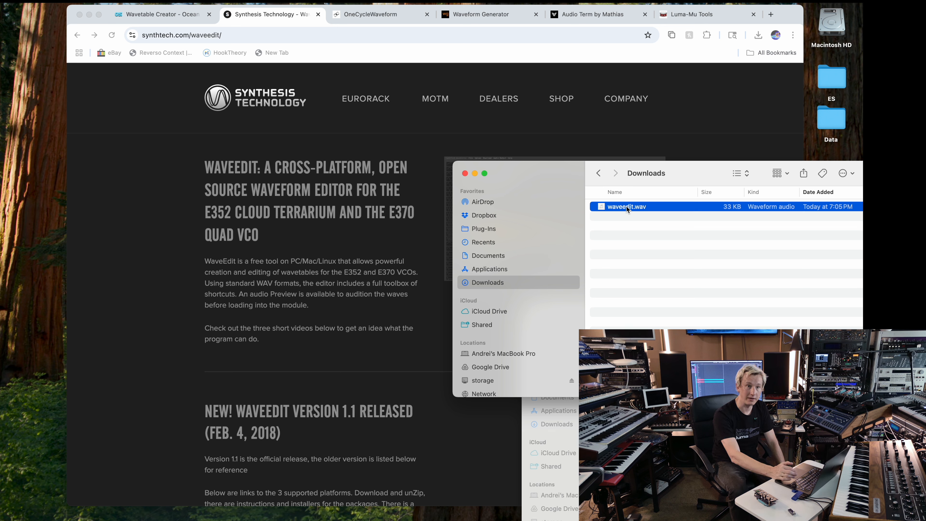
right_click(627, 208)
mouse_move(657, 222)
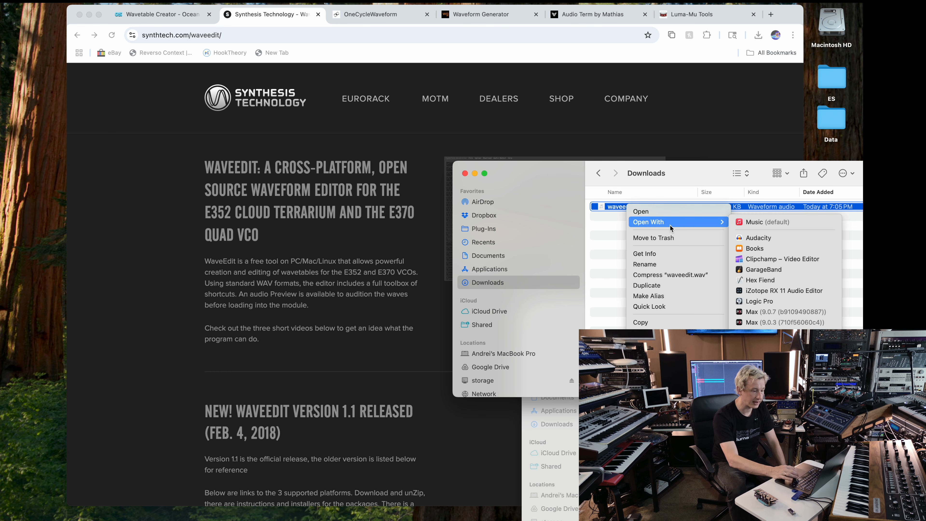
left_click(746, 238)
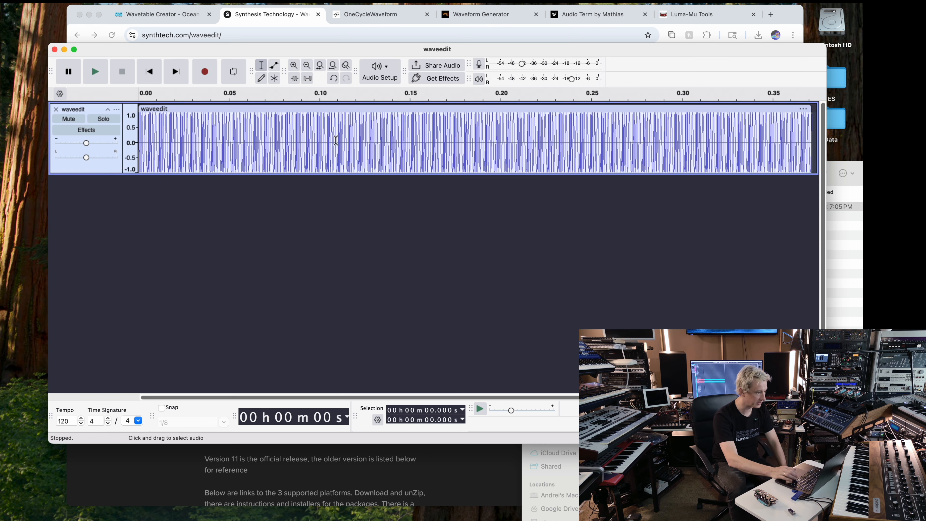
- Set the waveedit track's sample rate to 48000 Hz
left_click(118, 110)
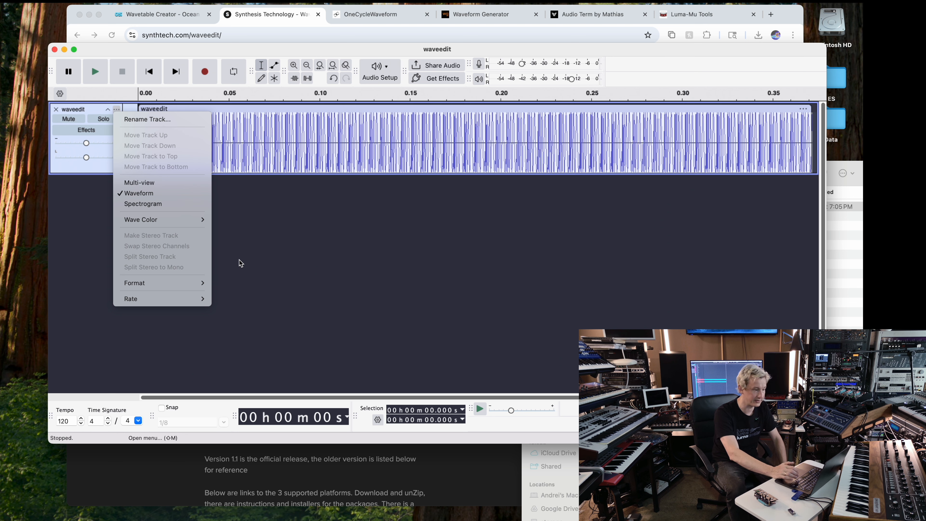
mouse_move(200, 302)
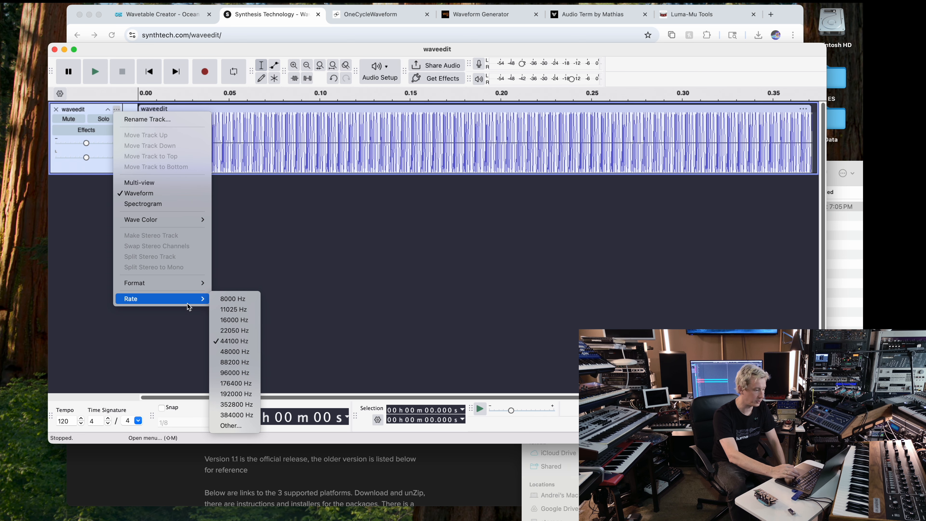
left_click(240, 353)
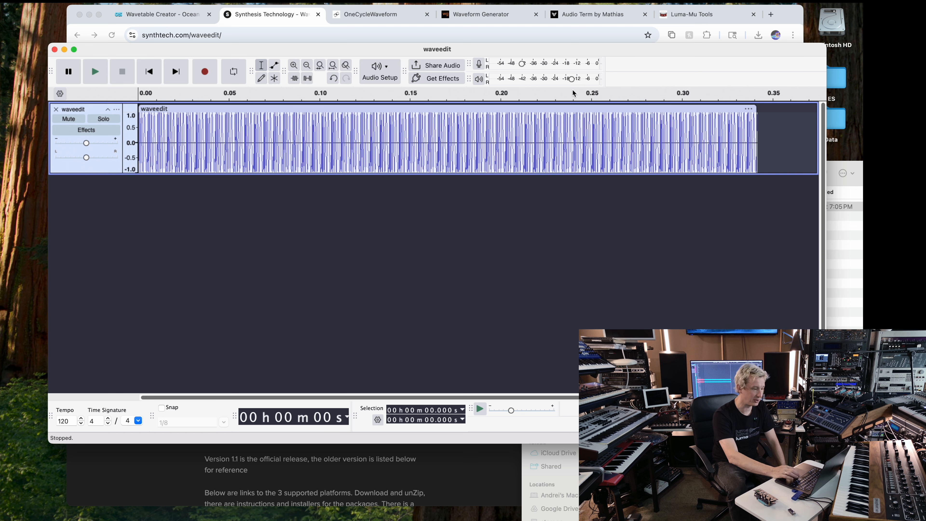
- Export the audio to the computer as waveedit_48k.wav in Downloads, and close the Audacity project without saving
mouse_move(580, 78)
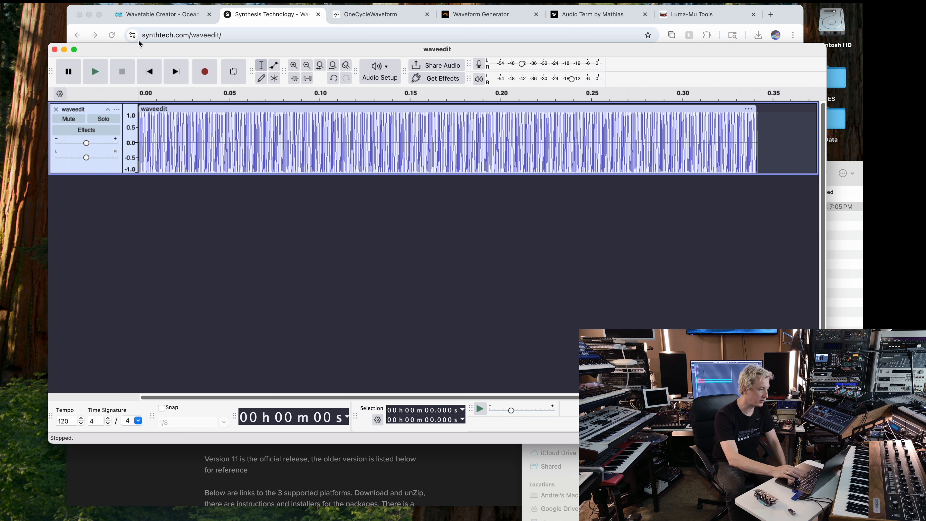
left_click(64, 2)
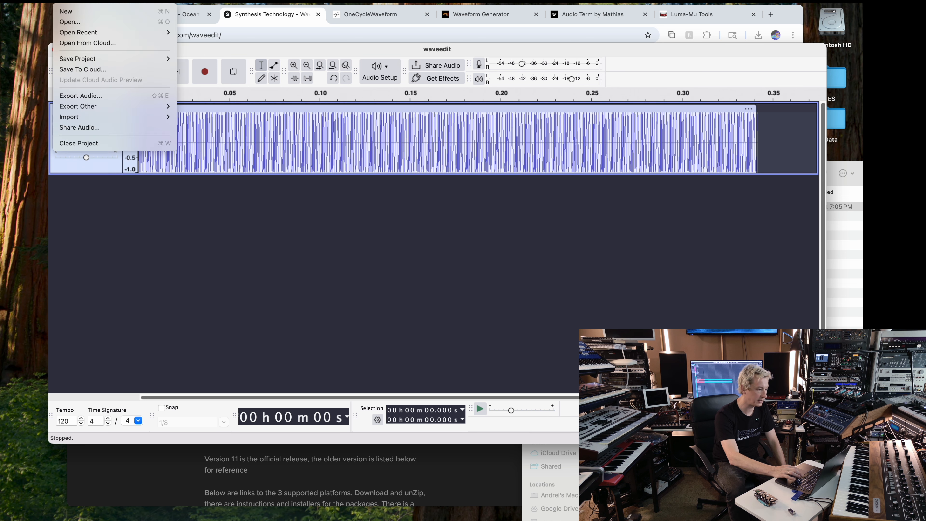
left_click(96, 96)
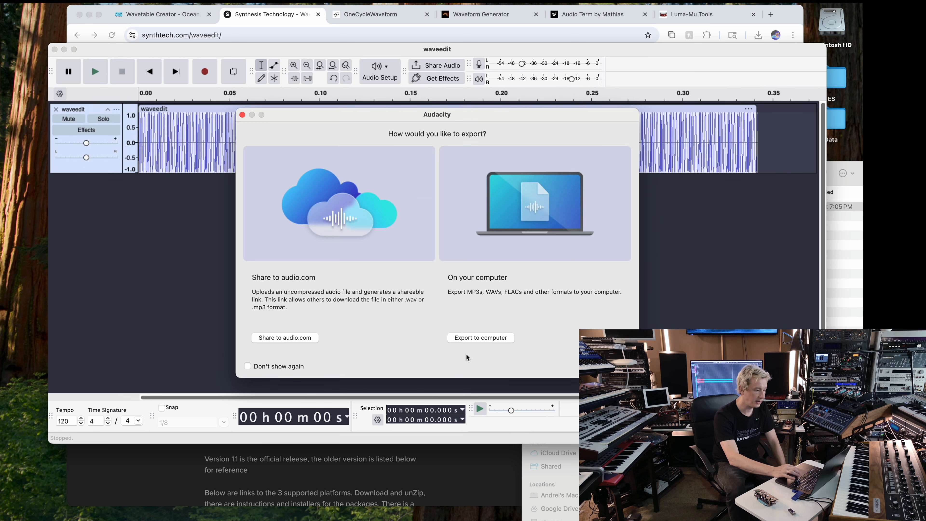
left_click(472, 338)
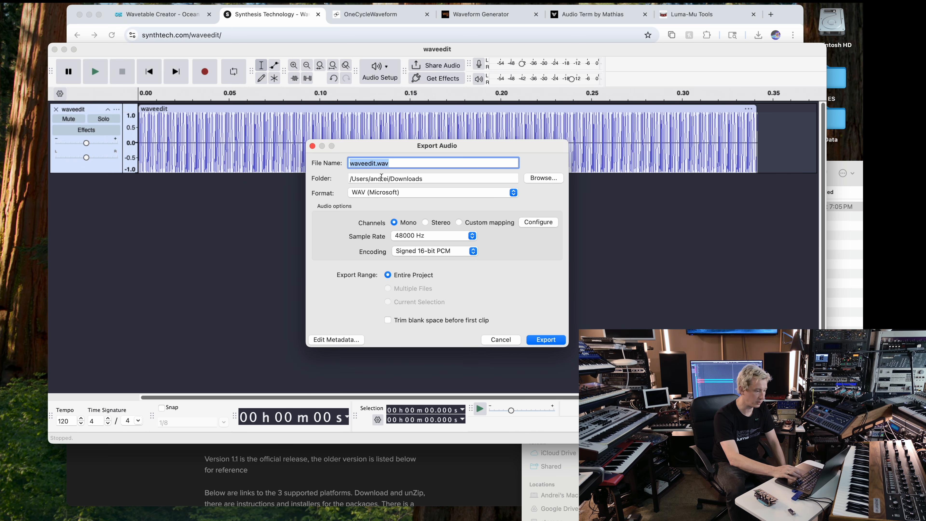
left_click(375, 167)
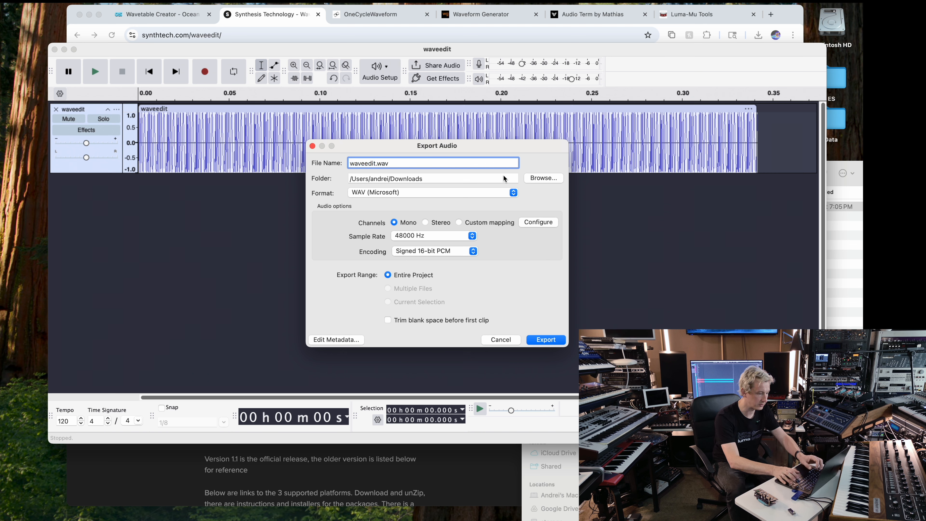
type("_48k")
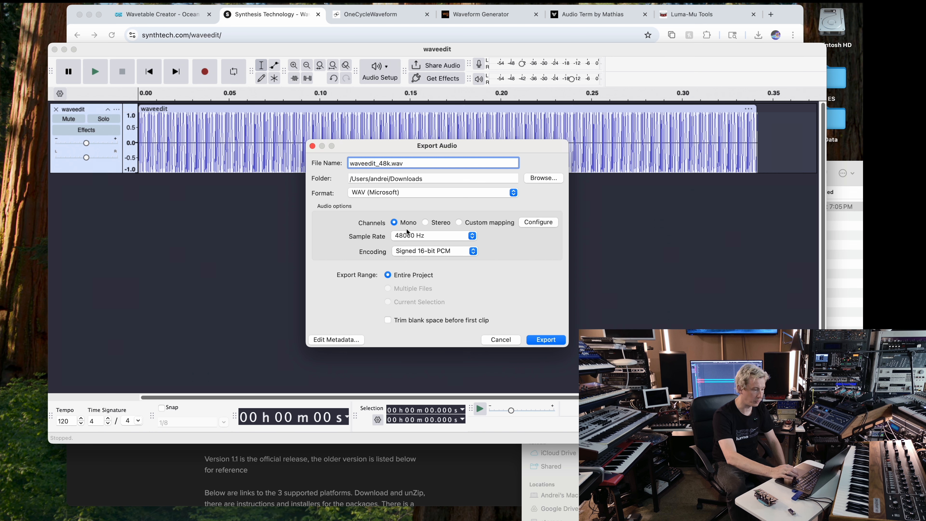
left_click(544, 340)
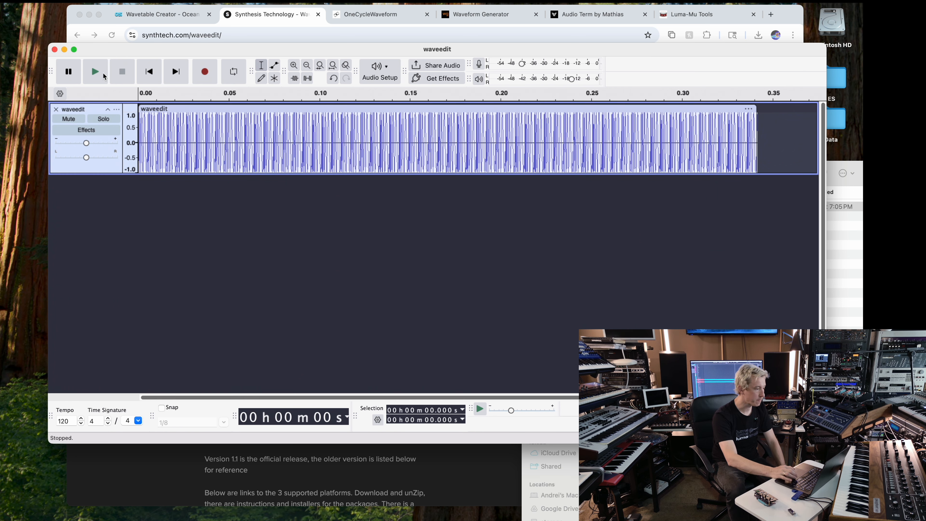
left_click(54, 50)
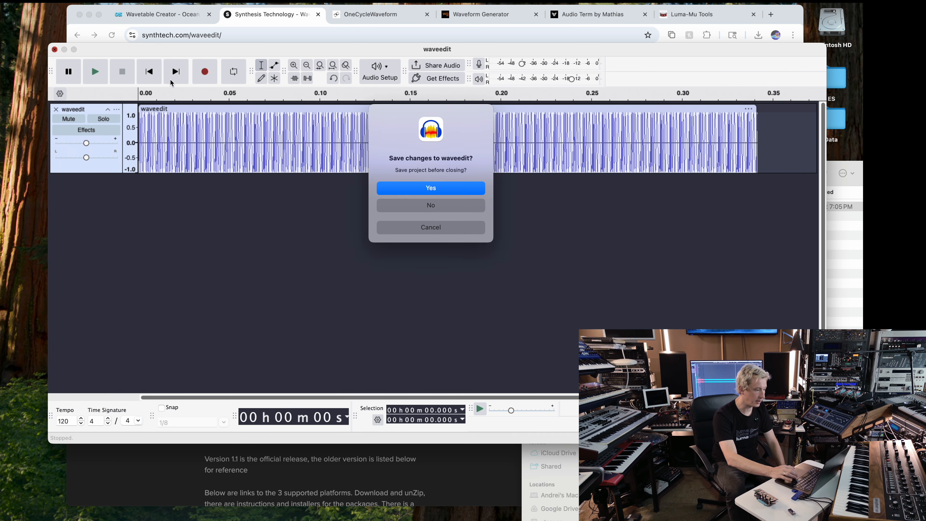
left_click(422, 207)
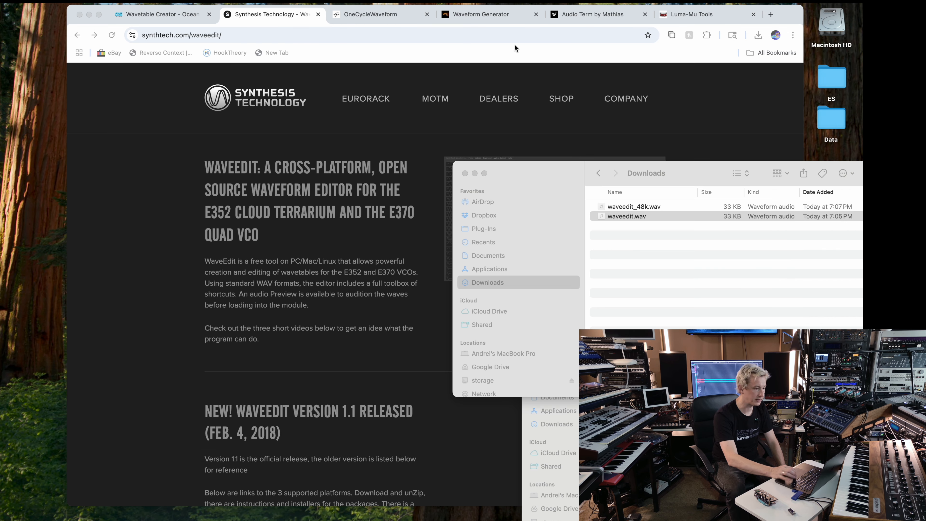
- Switch to Luma-Mu Tools in the browser and load waveedit_48k.wav from Downloads into the sample editor
left_click(675, 14)
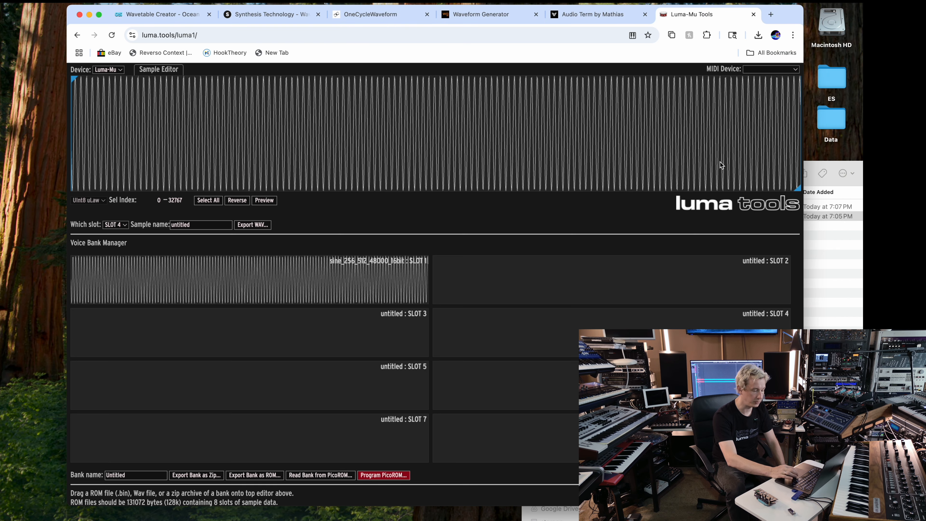
left_click(830, 295)
left_click(644, 208)
left_click_drag(643, 215, 544, 114)
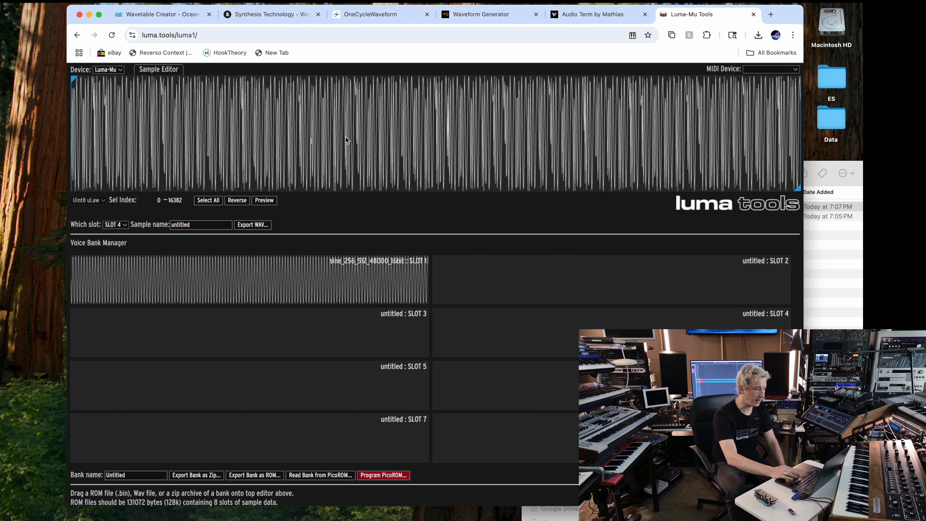
- Assign the loaded waveedit_48k sample to slot 2 and program the bank to the PicoROM over the paired Pico serial port
left_click_drag(345, 137, 532, 277)
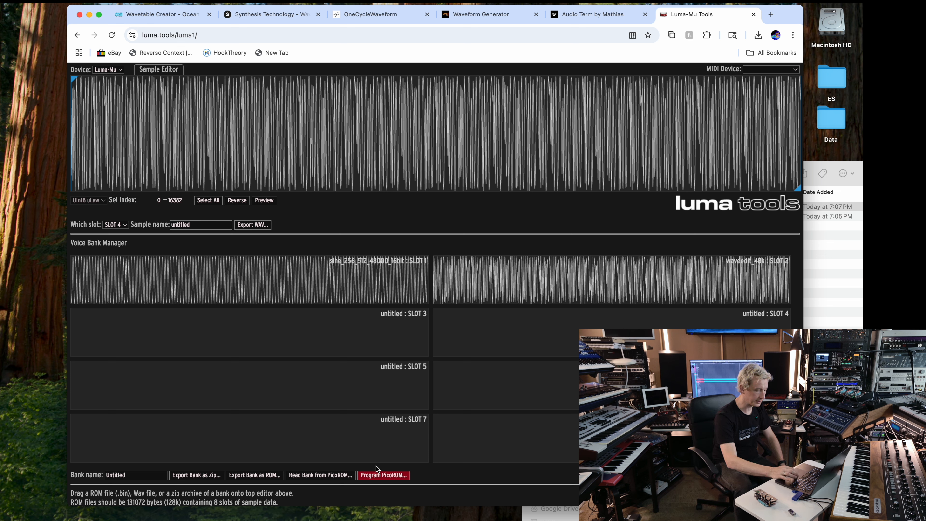
left_click(371, 477)
left_click(235, 115)
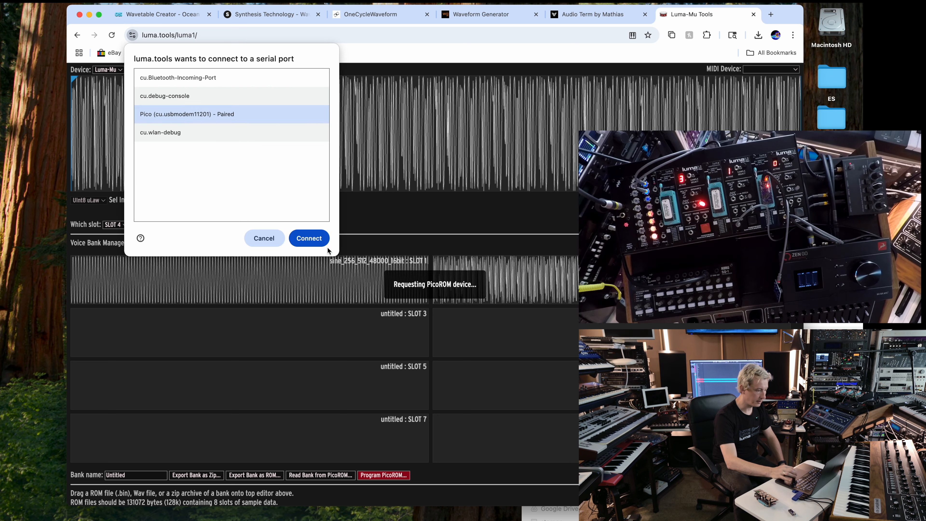
left_click(309, 239)
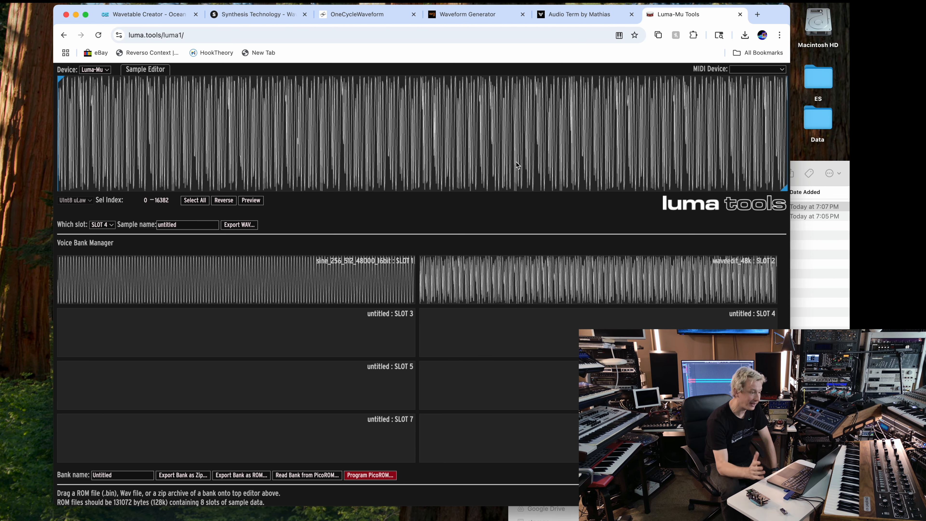
- Switch to the OneCycleWaveform page, set the render duration to 256 samples and play the waveform
left_click(332, 15)
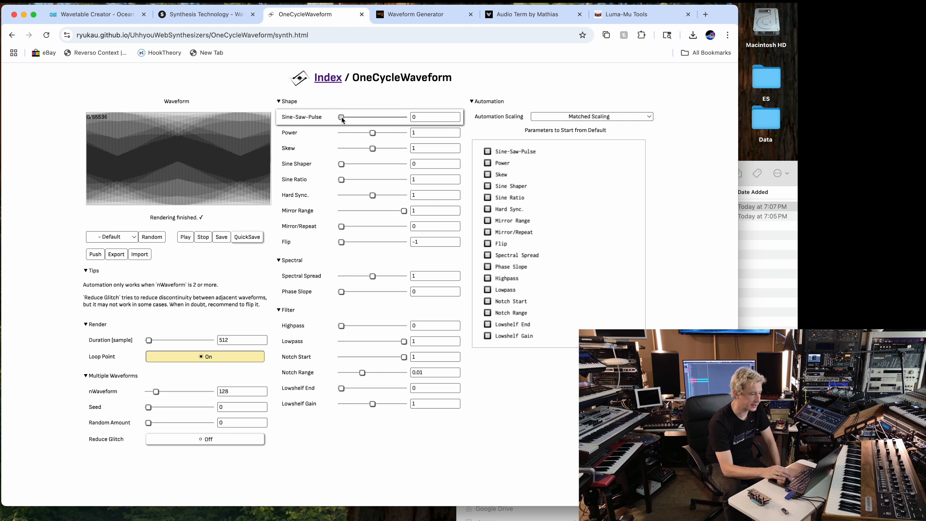
left_click(184, 238)
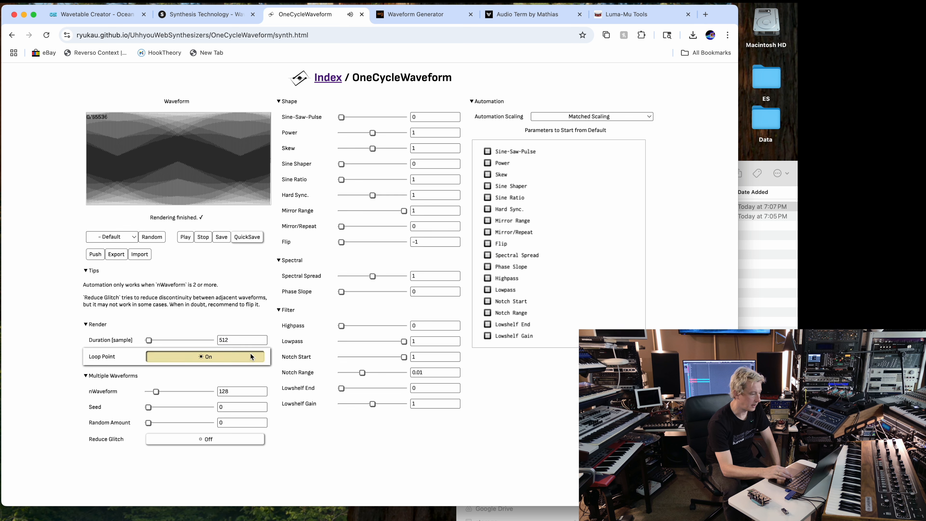
double_click(223, 340)
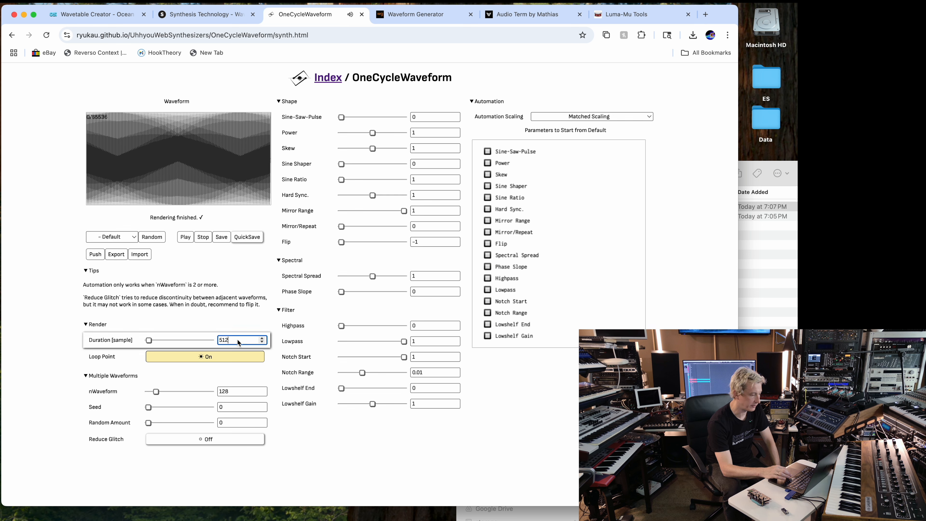
type("256")
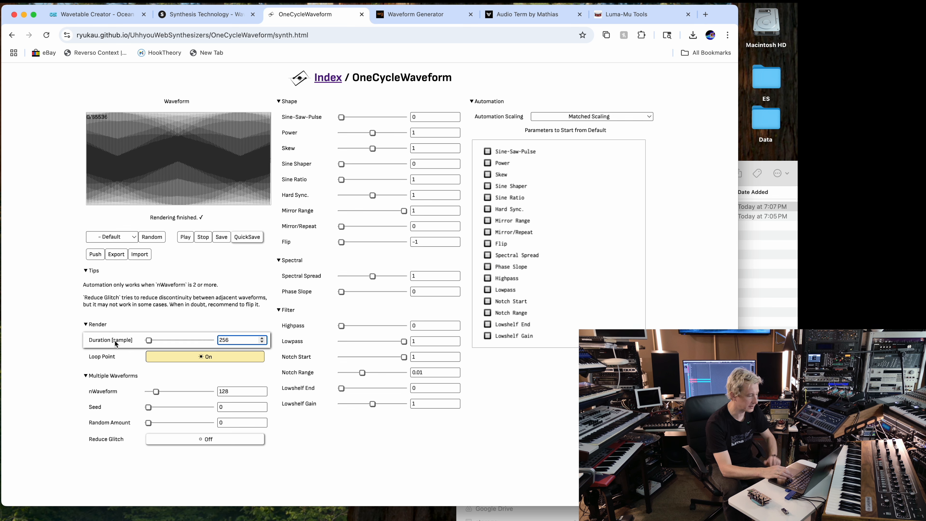
key("Return")
left_click(185, 237)
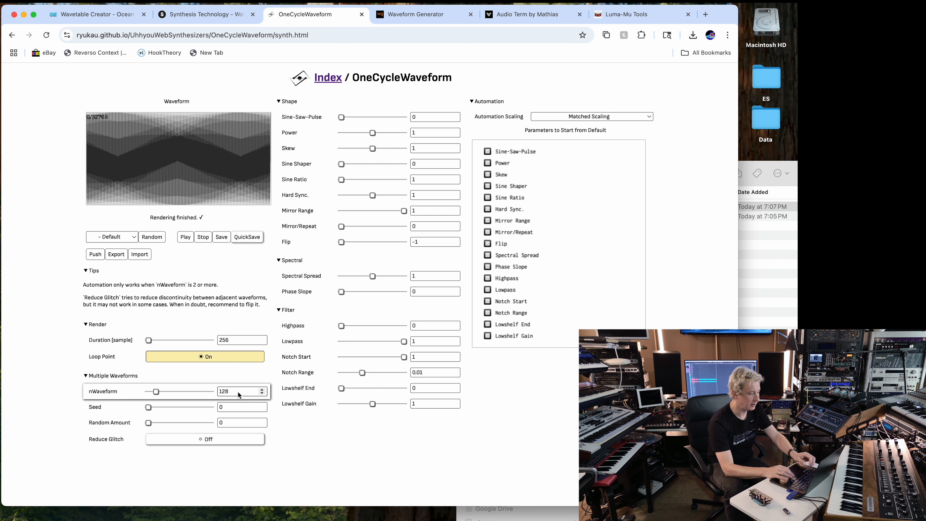
- Set the number of waveforms (nWaveform) to 512 and play the rendered result
left_click_drag(237, 392, 208, 389)
type("256")
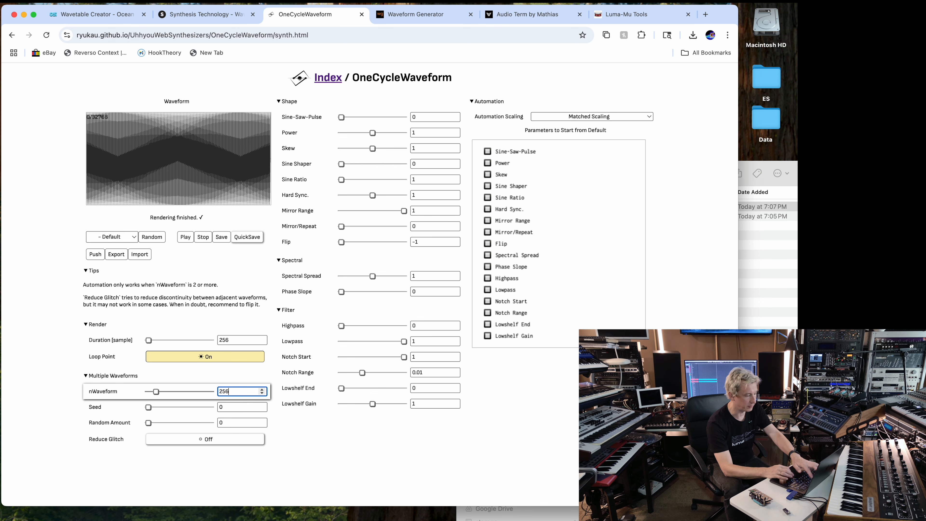
key("BackSpace")
key("BackSpace")
key("BackSpace")
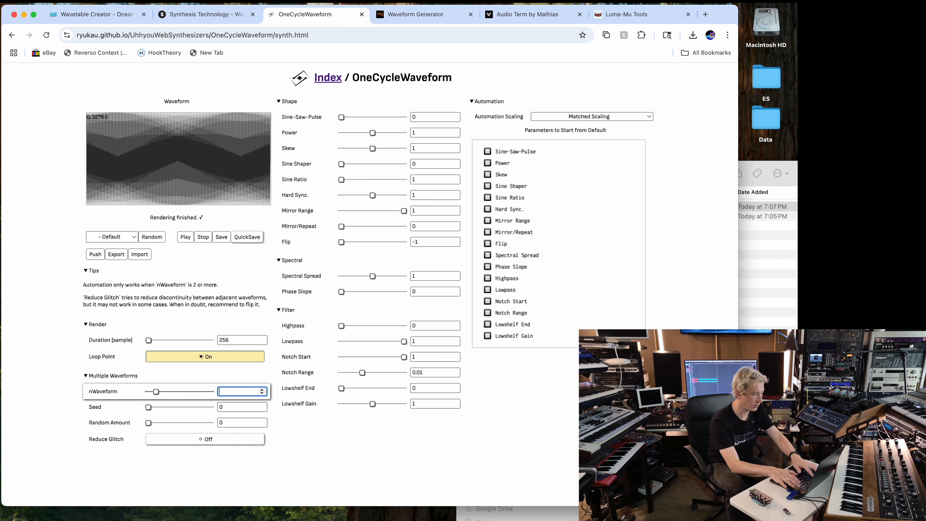
type("512")
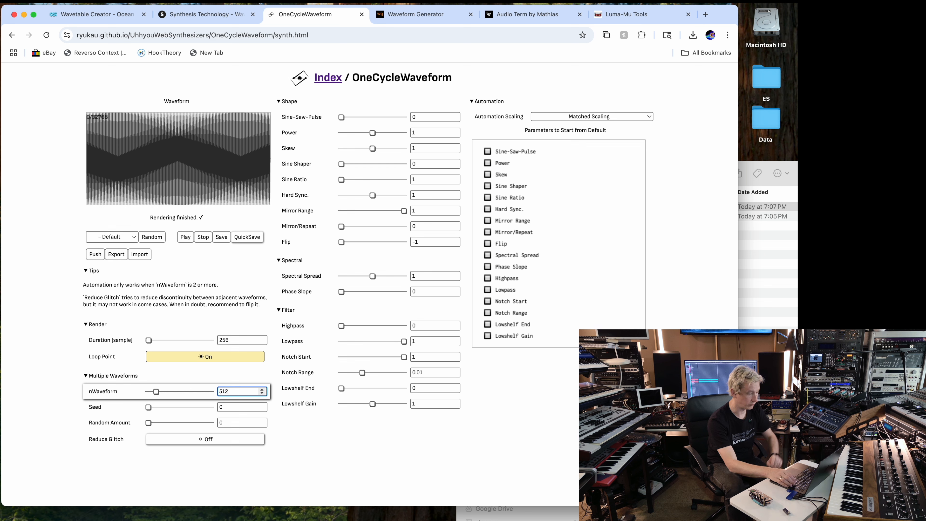
key("Return")
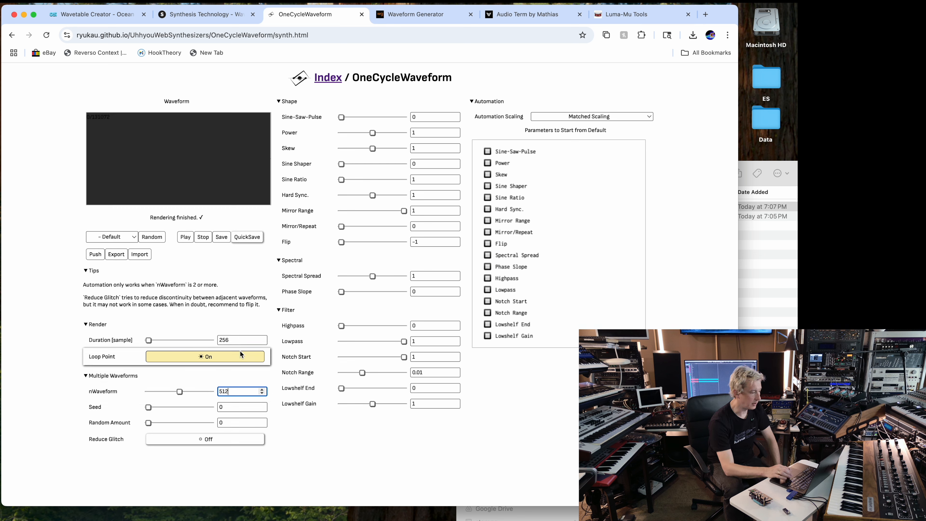
left_click(330, 468)
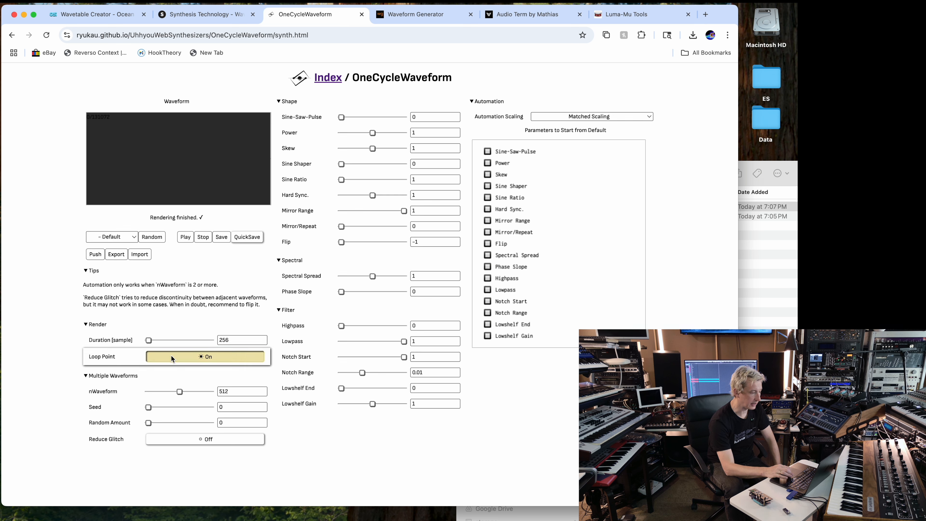
left_click(185, 237)
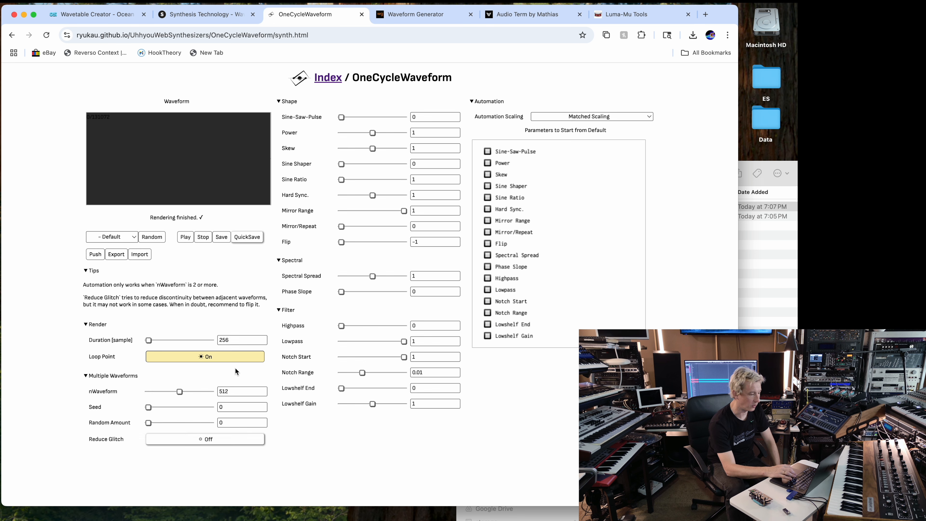
- Save the rendered OneCycleWaveform audio and select the new WAV file in the Downloads folder
left_click(222, 237)
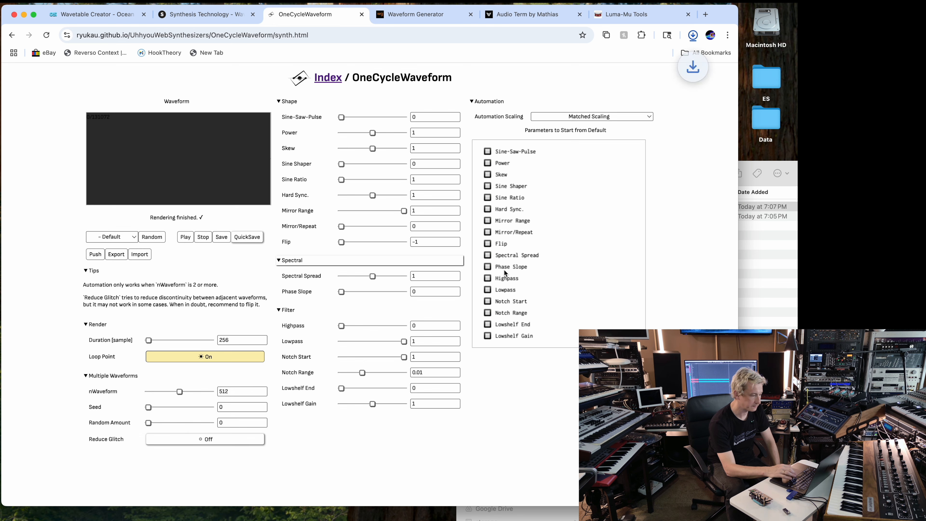
left_click(776, 305)
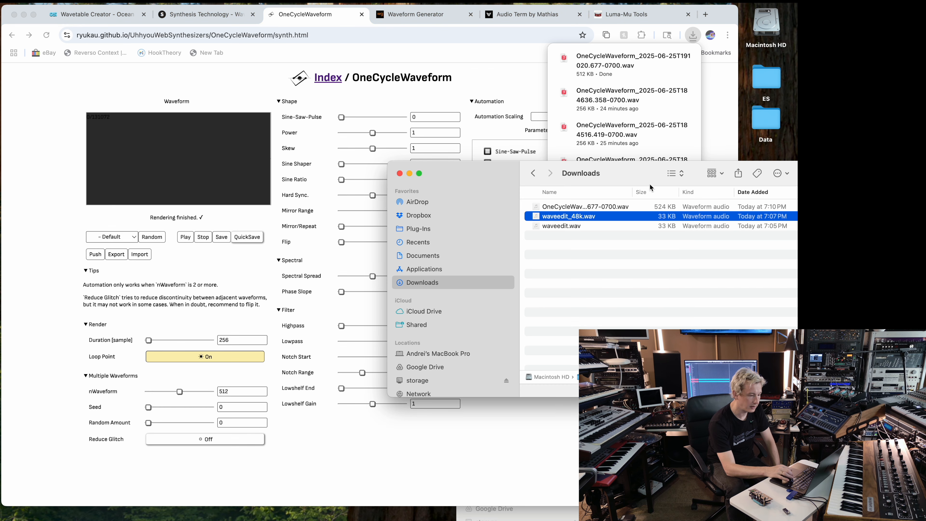
left_click(583, 206)
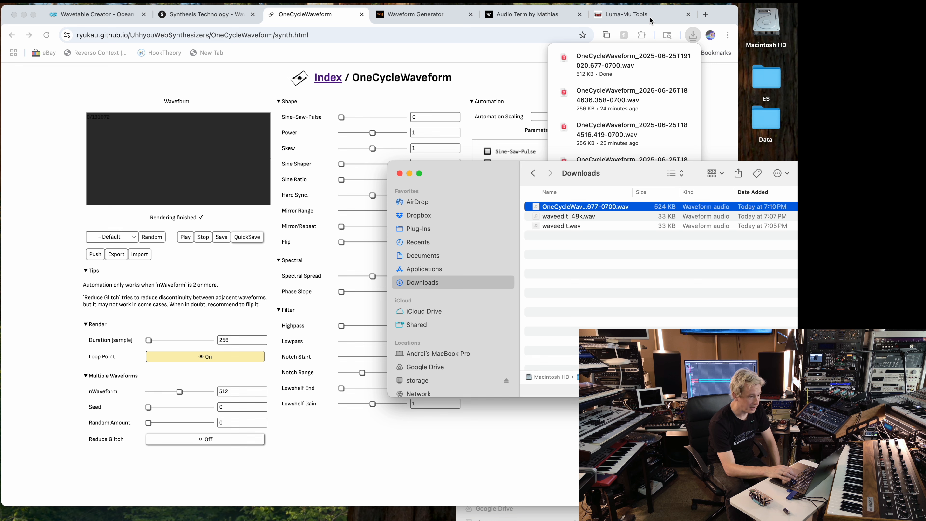
left_click(714, 115)
left_click(761, 297)
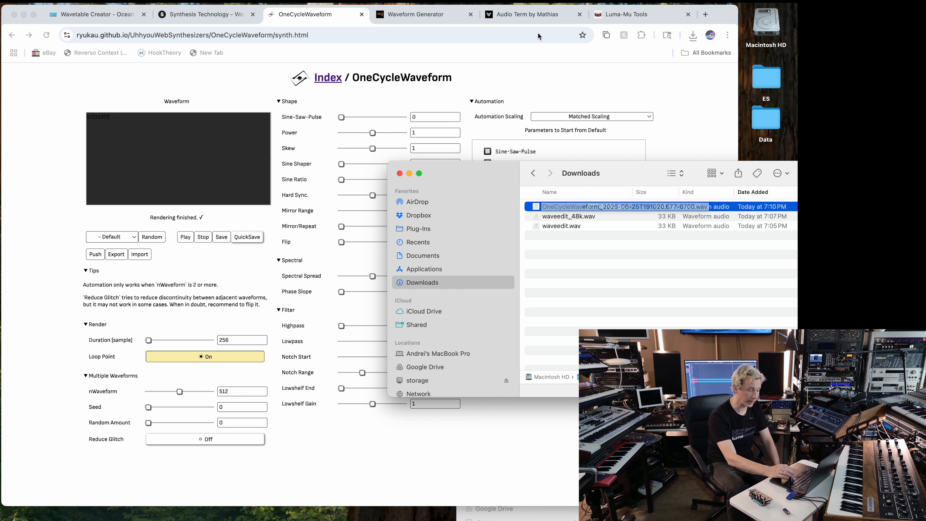
- Try to load the downloaded OneCycleWaveform WAV directly into the sample editor of Luma-Mu Tools
left_click(613, 14)
left_click(613, 15)
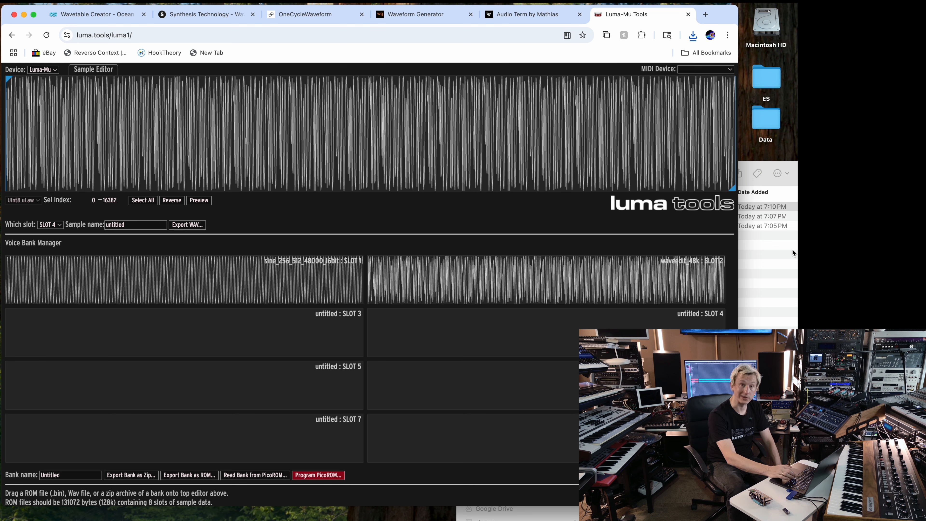
left_click(767, 270)
left_click_drag(588, 209, 402, 125)
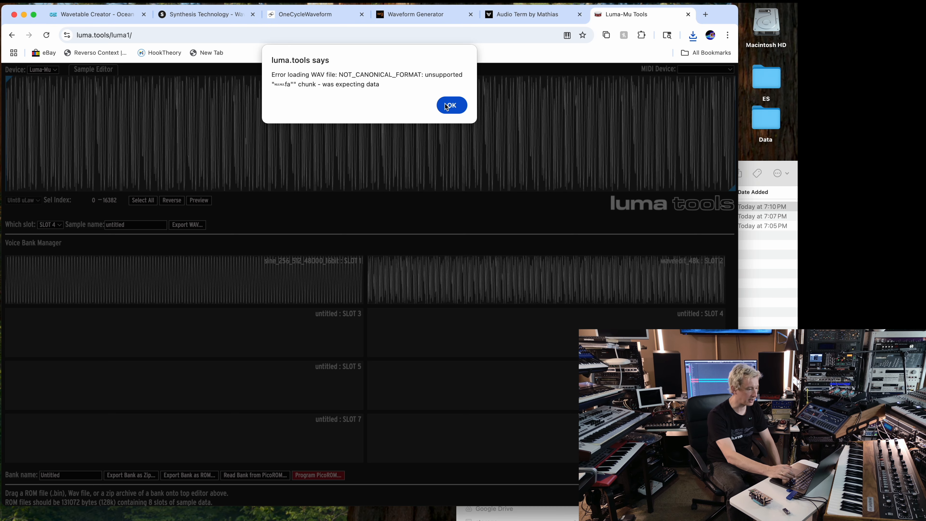
left_click(452, 105)
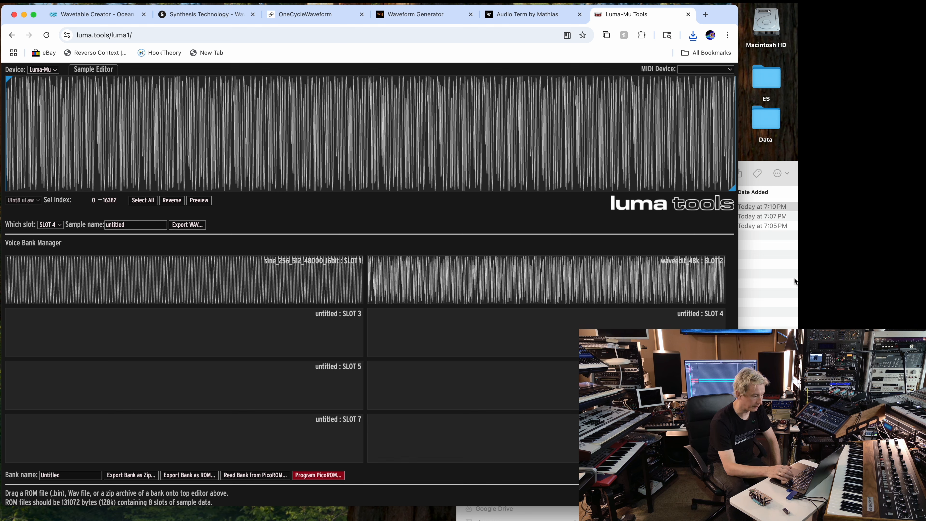
- Open the OneCycleWaveform WAV from Downloads in Audacity and check the track's sample rate
left_click(786, 288)
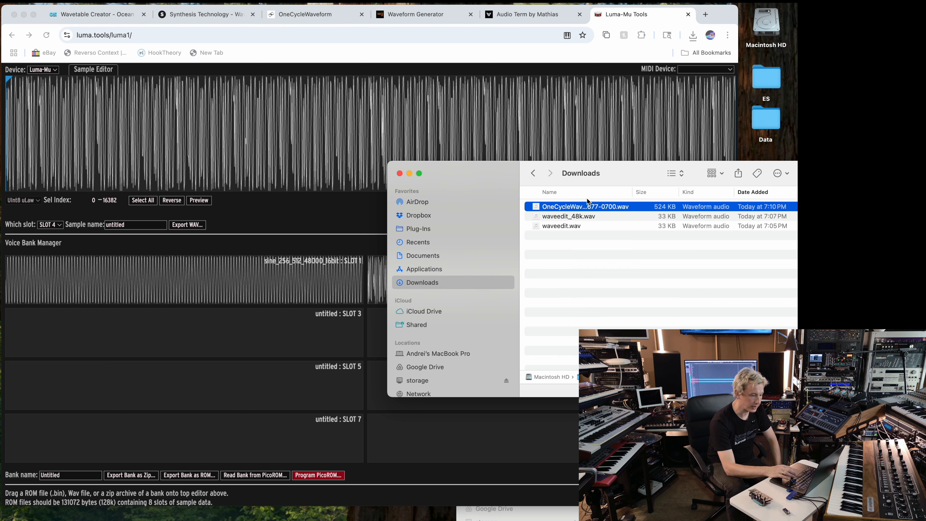
right_click(580, 208)
mouse_move(573, 223)
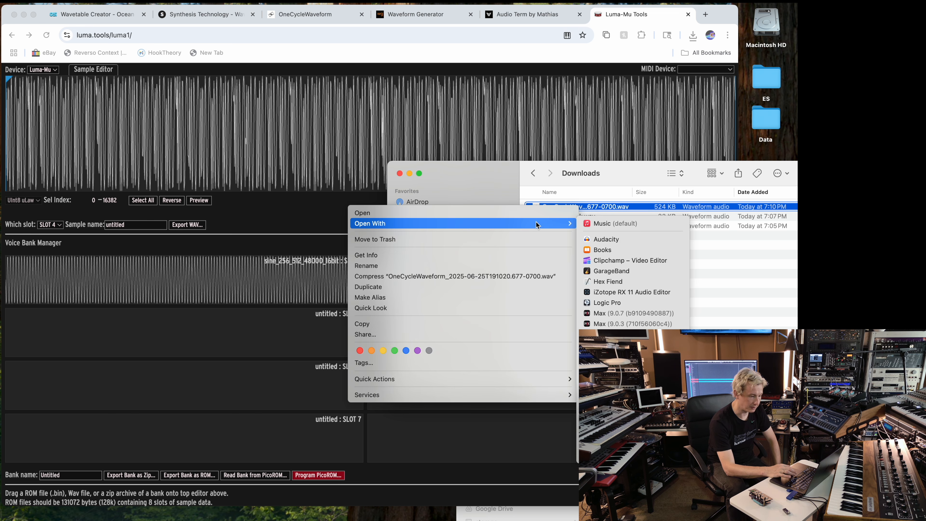
left_click(606, 239)
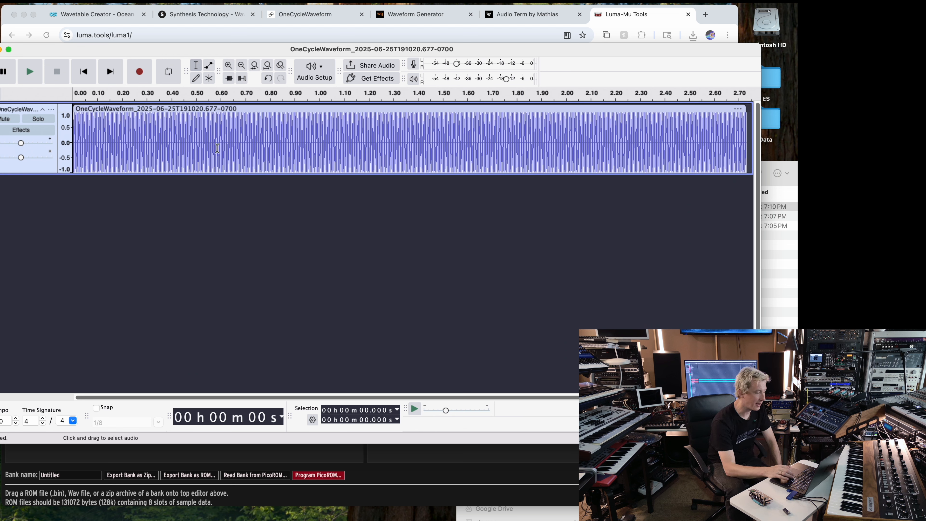
left_click(51, 109)
mouse_move(114, 301)
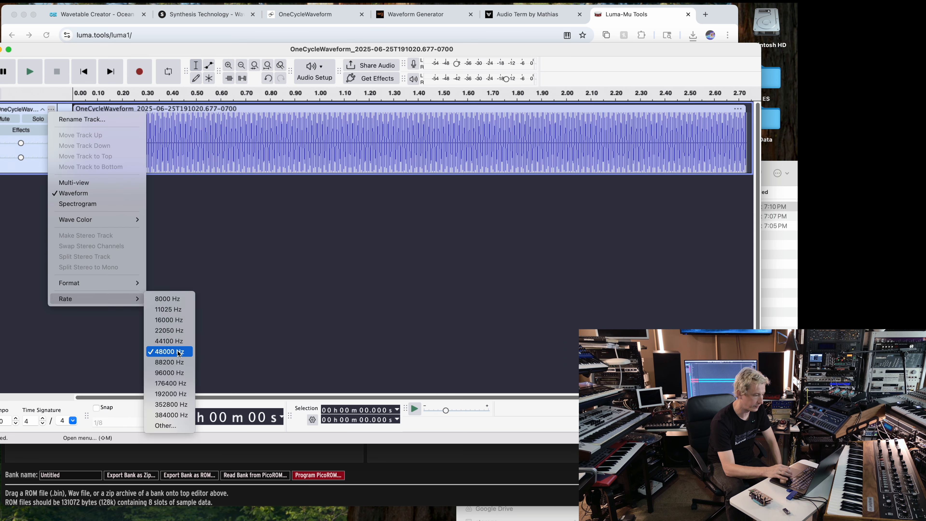
left_click(279, 258)
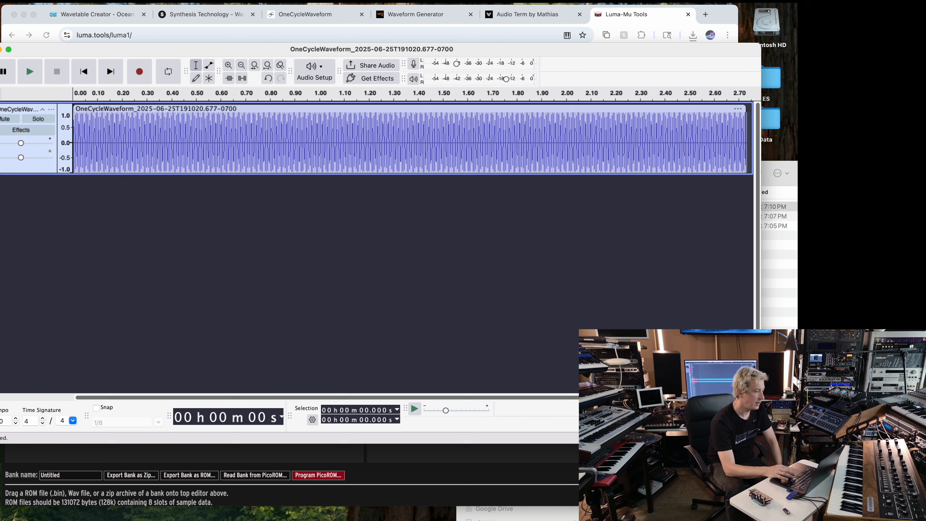
- Export the audio to Downloads as a mono 48000 Hz, 16-bit WAV with _1 appended to its name, and close the project without saving
left_click(2, 1)
left_click(46, 95)
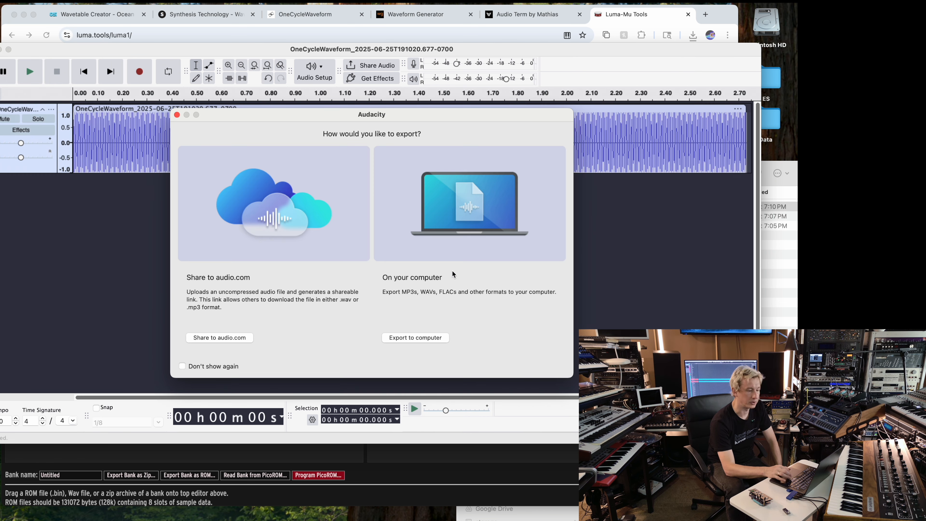
left_click(417, 341)
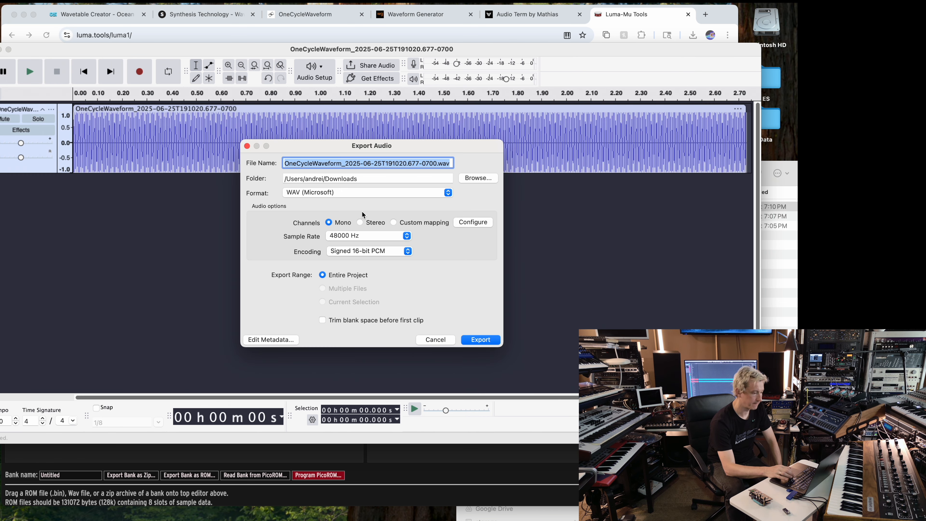
left_click(438, 163)
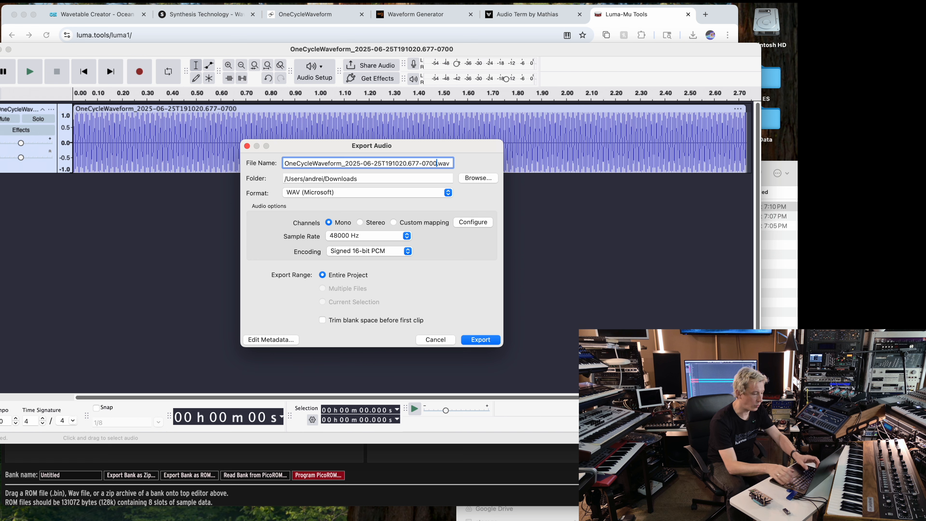
key("Return")
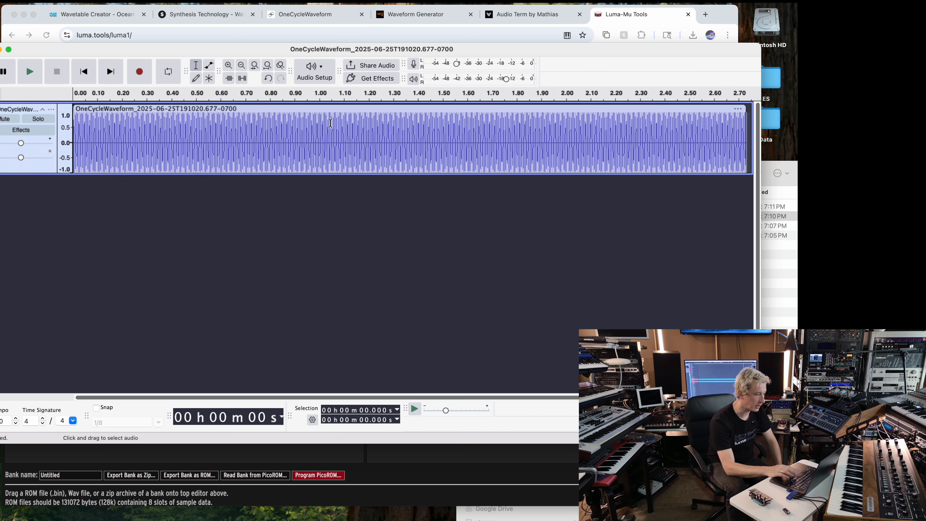
key("super+w")
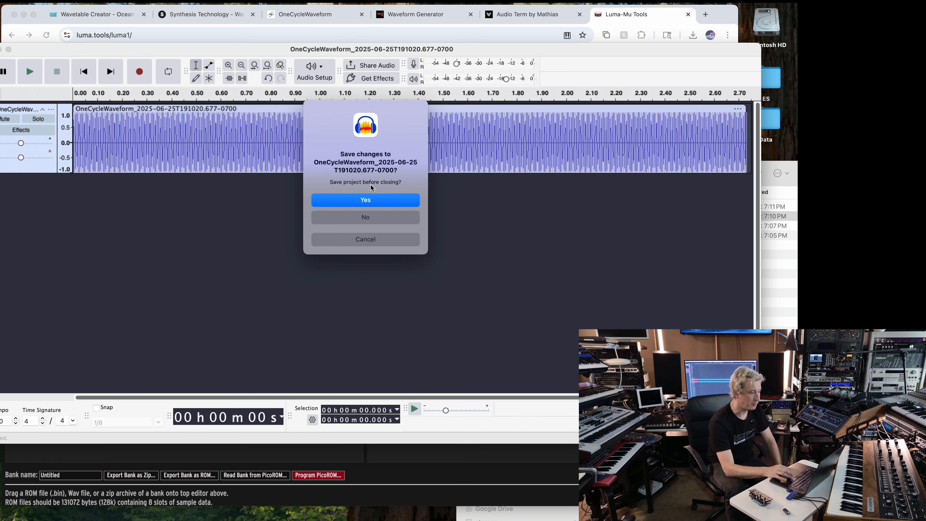
left_click(361, 218)
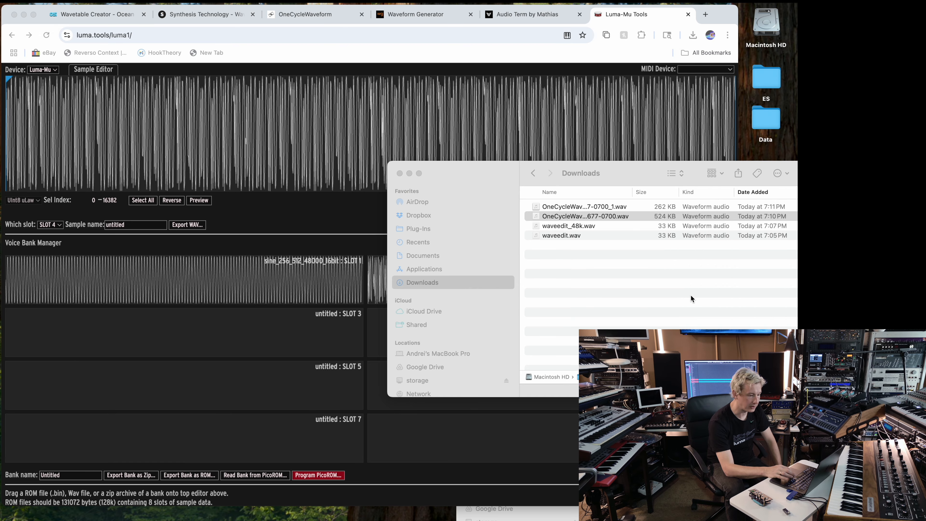
- Load the exported OneCycleWaveform WAV ending in _1 into the Luma-Mu Tools sample editor and assign it to slot 3
left_click(624, 215)
left_click(610, 207)
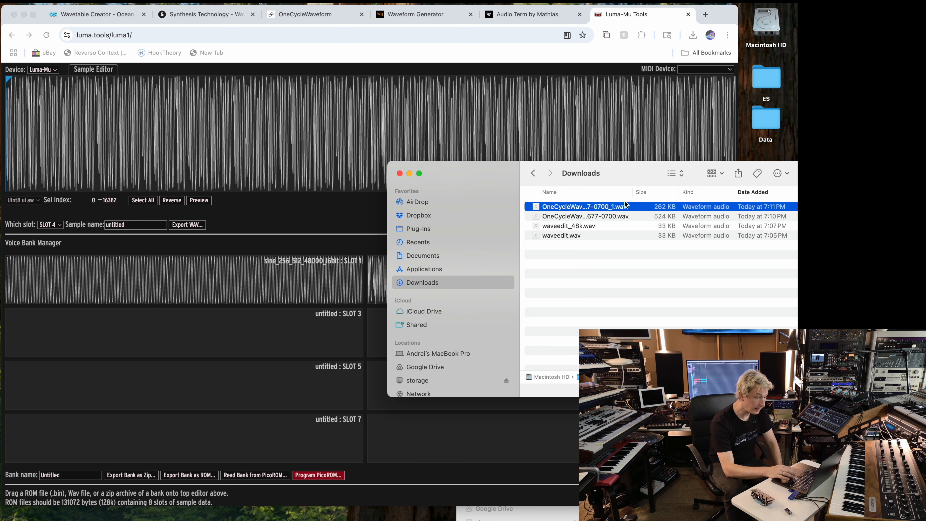
left_click_drag(479, 179, 532, 184)
left_click_drag(610, 214, 288, 130)
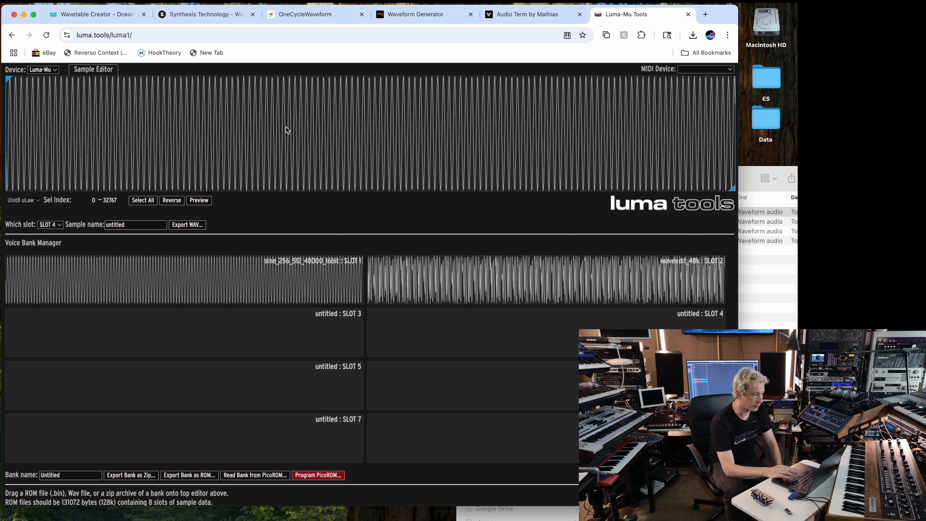
left_click_drag(200, 124, 180, 338)
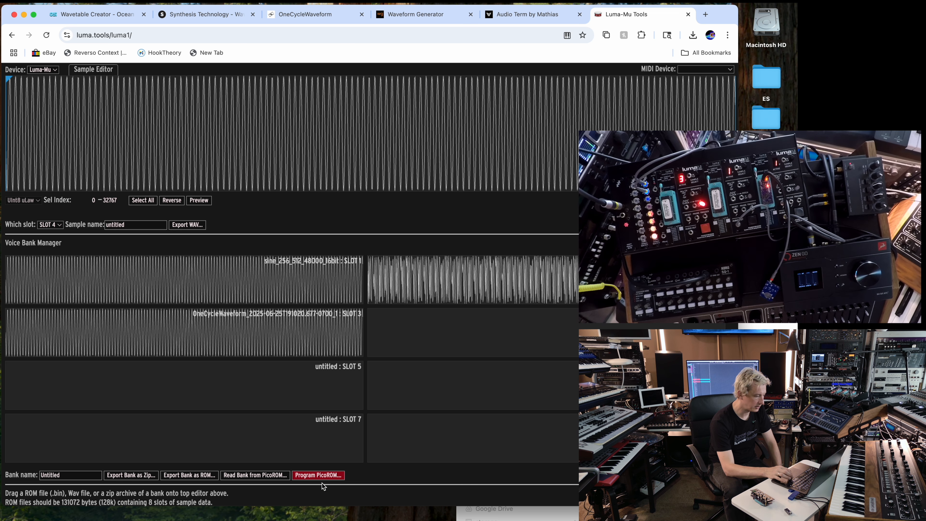
- Program the current voice bank to the PicoROM through the paired Pico serial port
left_click(319, 476)
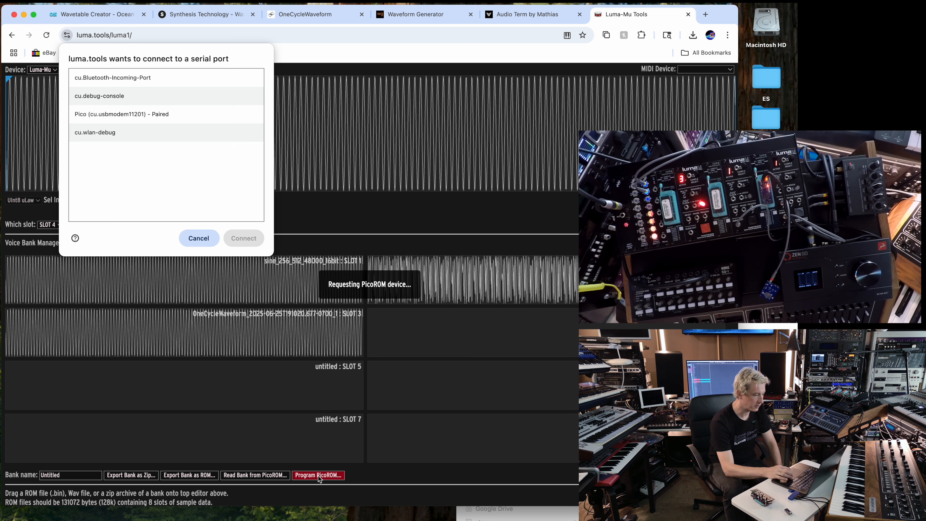
left_click(178, 114)
left_click(240, 238)
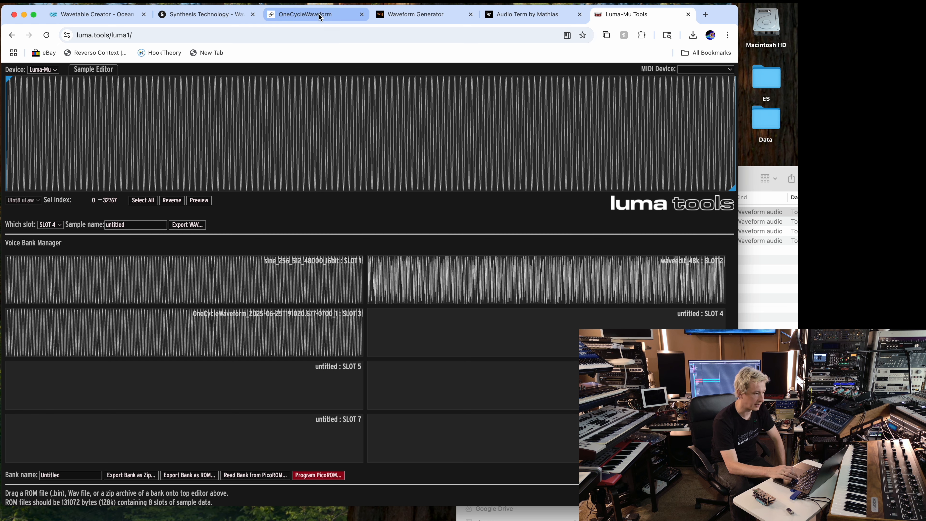
- In Waveform Generator's Wavetable Harmonic Generator, create a Harmonic Shark waveform with 8 harmonics
left_click(439, 20)
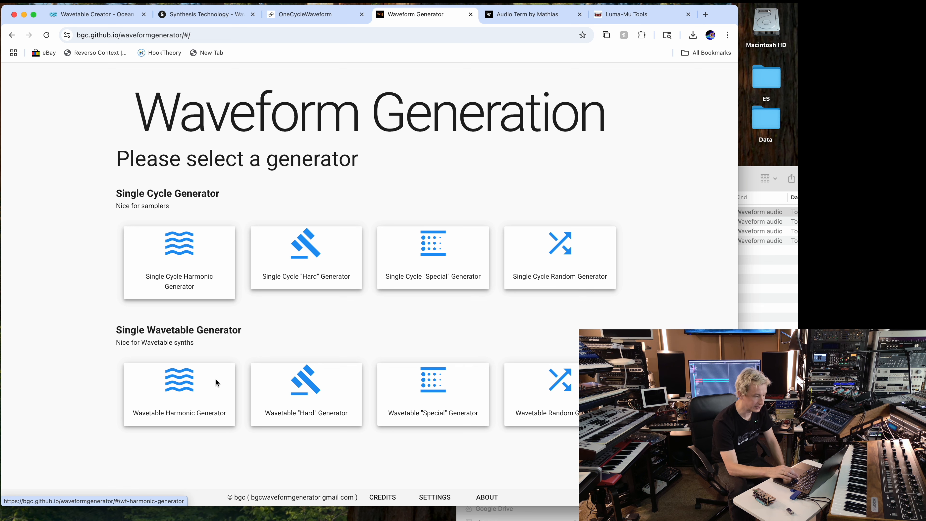
left_click(182, 389)
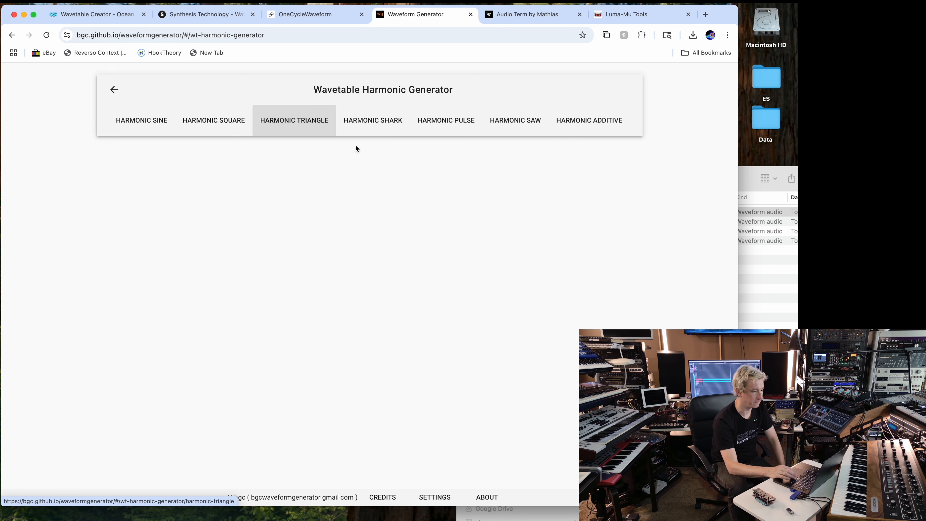
left_click(361, 120)
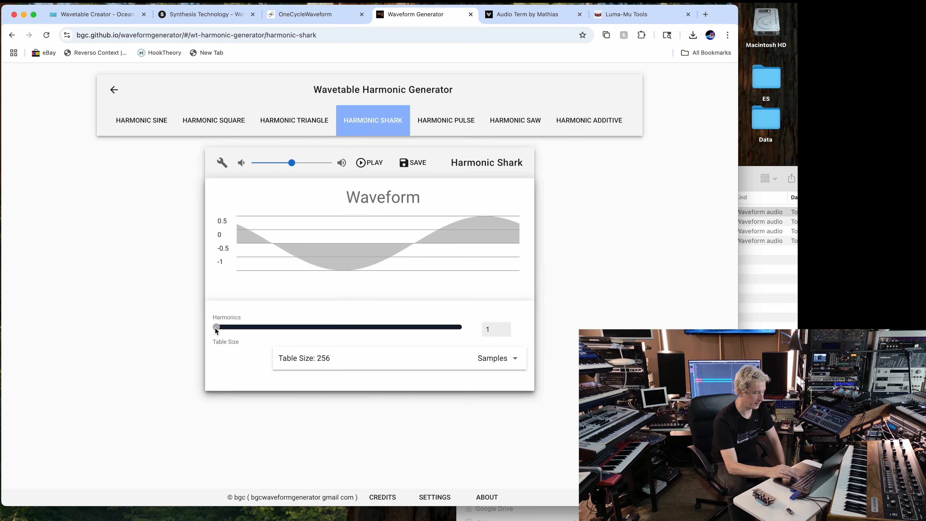
left_click_drag(216, 328, 254, 326)
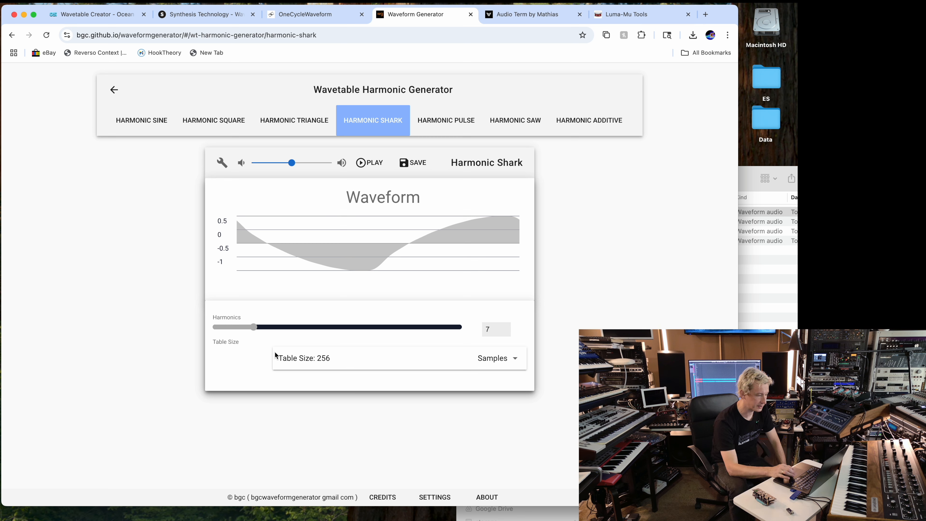
left_click_drag(255, 330, 243, 313)
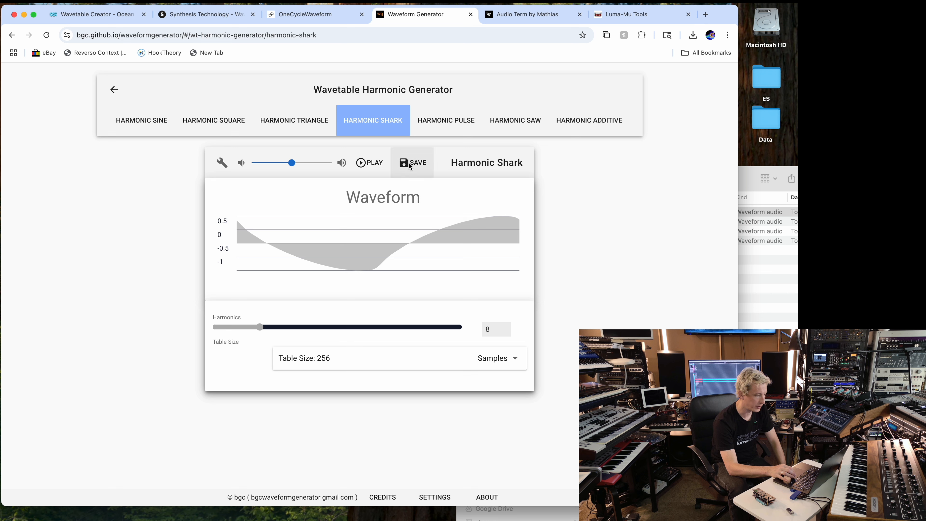
- Preview the Harmonic Shark waveform's sound and save it as a WAV download
left_click(363, 165)
left_click(363, 166)
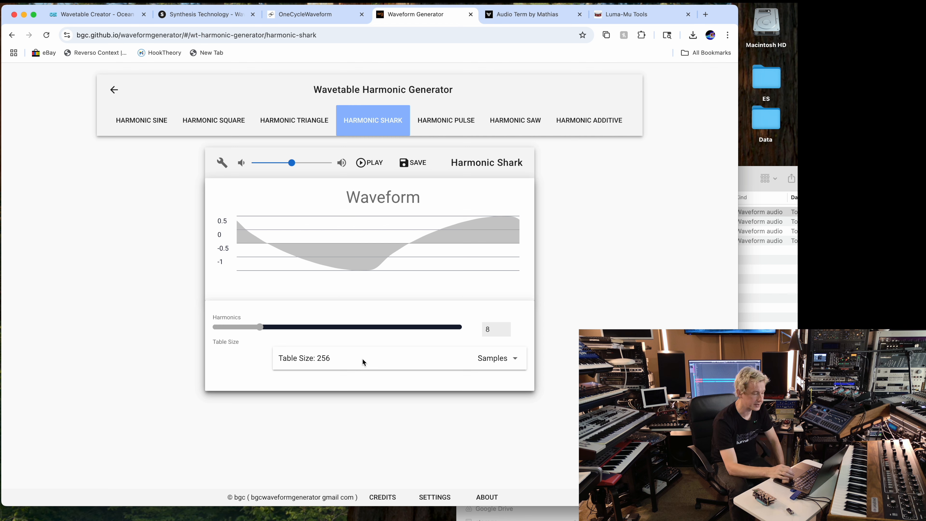
left_click(414, 160)
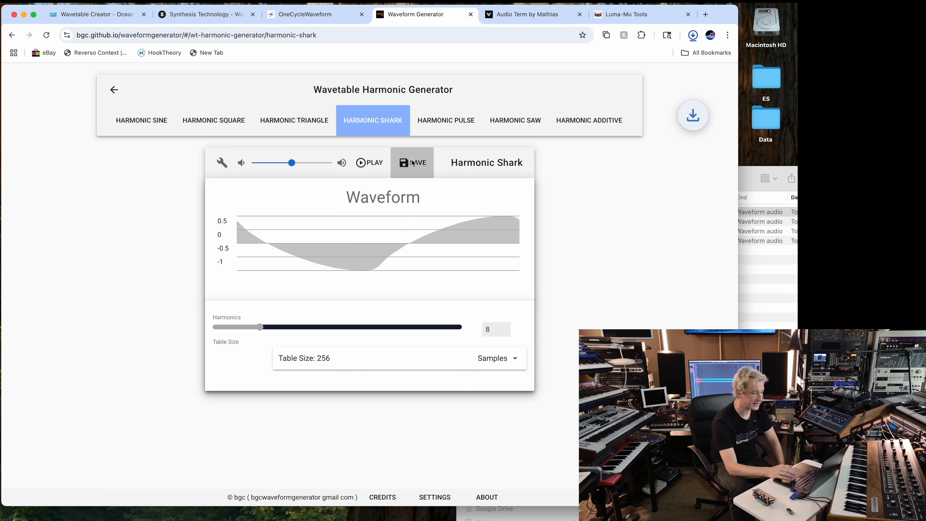
- Try to open wf20250626021358.wav from Downloads in Audacity and dismiss the crash report without sending it
left_click(762, 221)
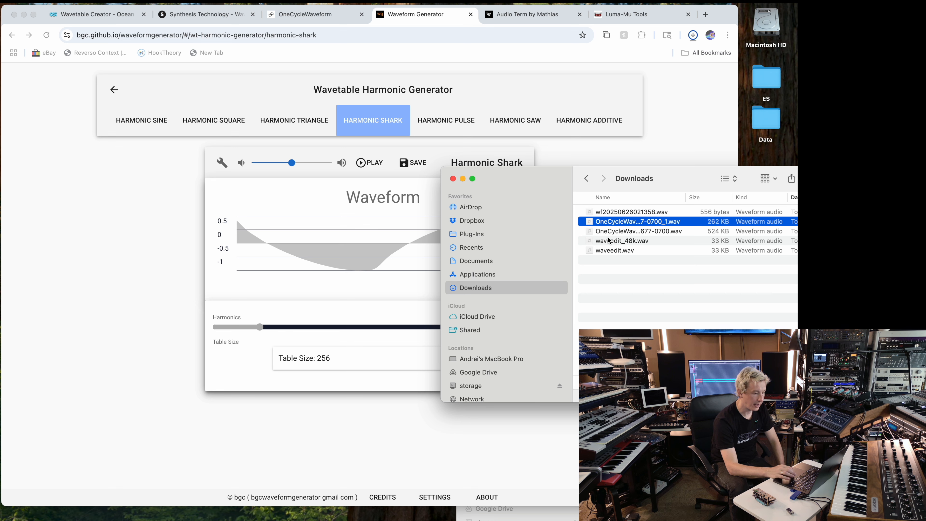
left_click(624, 213)
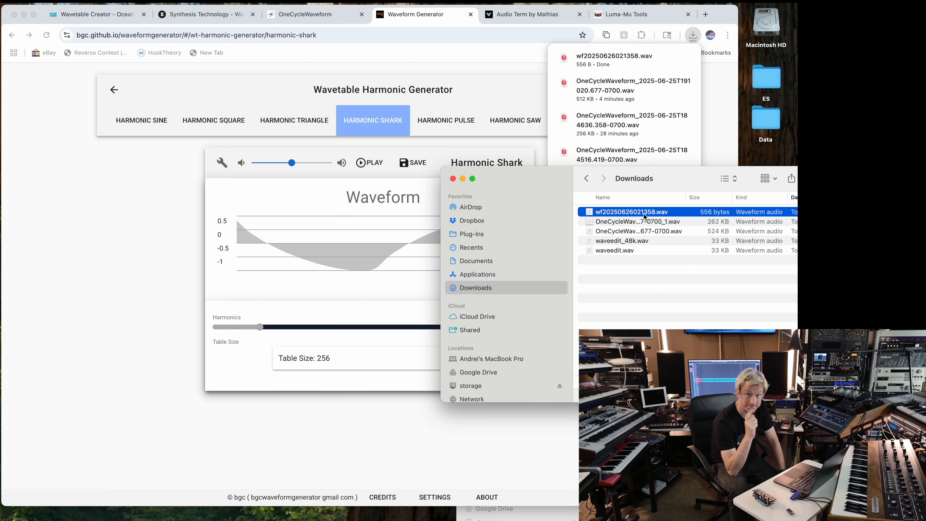
right_click(639, 214)
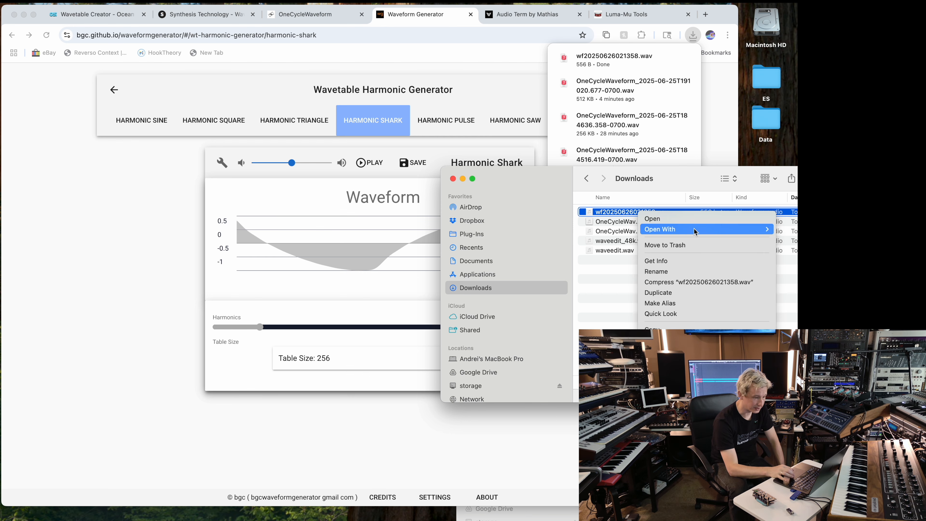
mouse_move(694, 229)
left_click(557, 245)
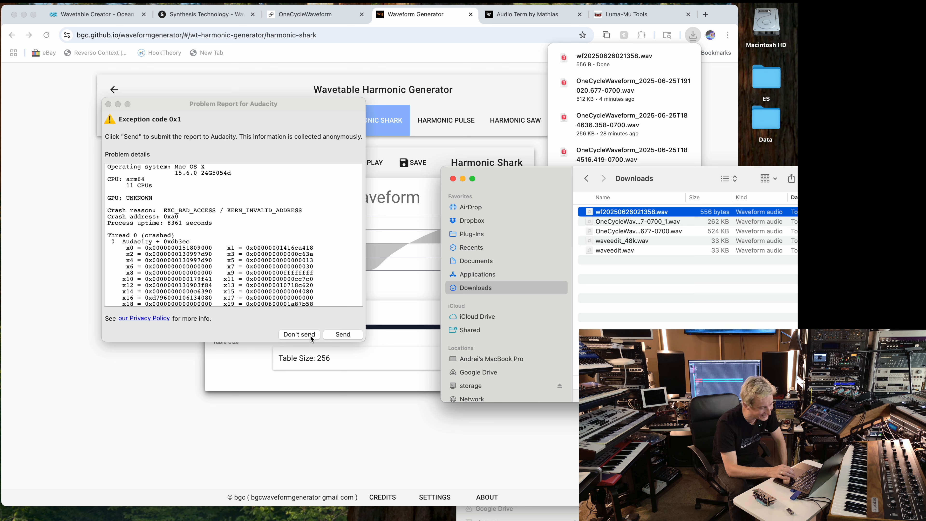
left_click(300, 334)
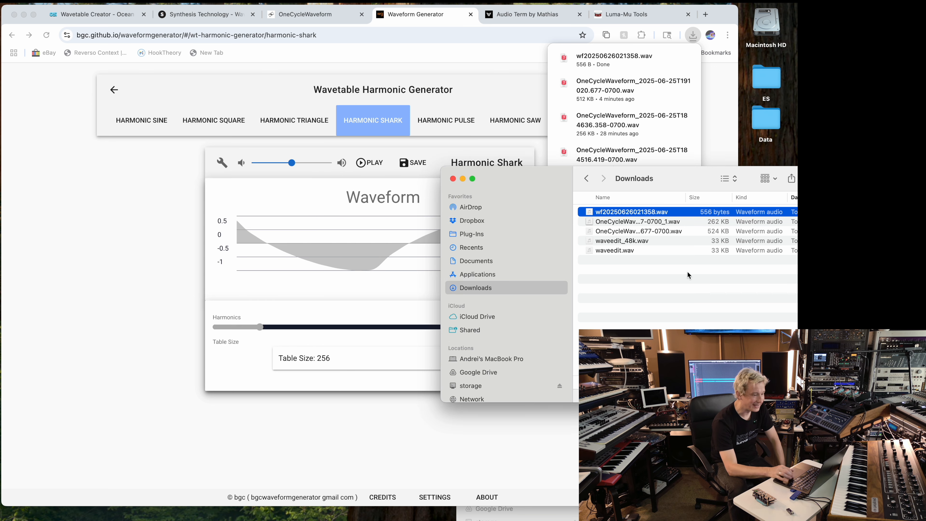
- Retry opening wf20250626021358.wav from Downloads in Audacity
right_click(623, 213)
mouse_move(652, 227)
left_click(558, 243)
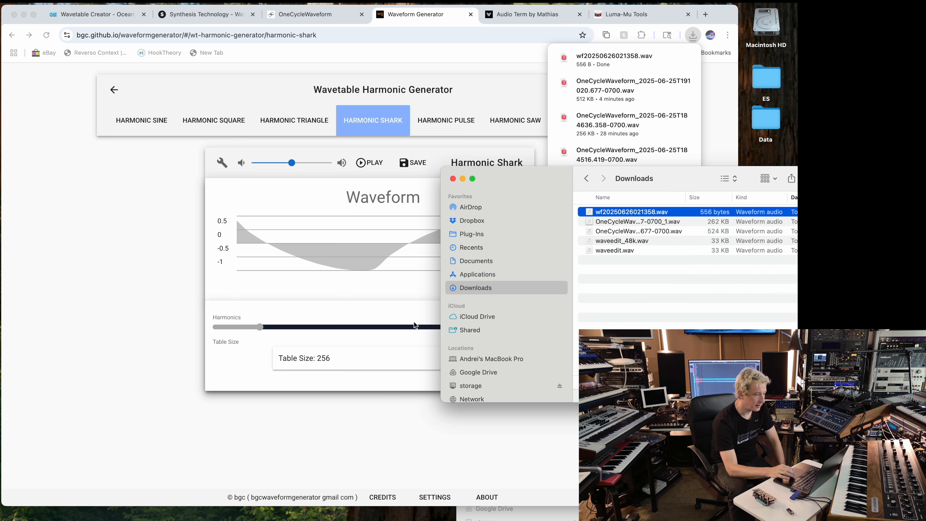
right_click(621, 213)
left_click(577, 242)
- Try to open the OneCycleWaveform WAV ending in _1 in Audacity instead
right_click(610, 222)
mouse_move(582, 241)
left_click(636, 254)
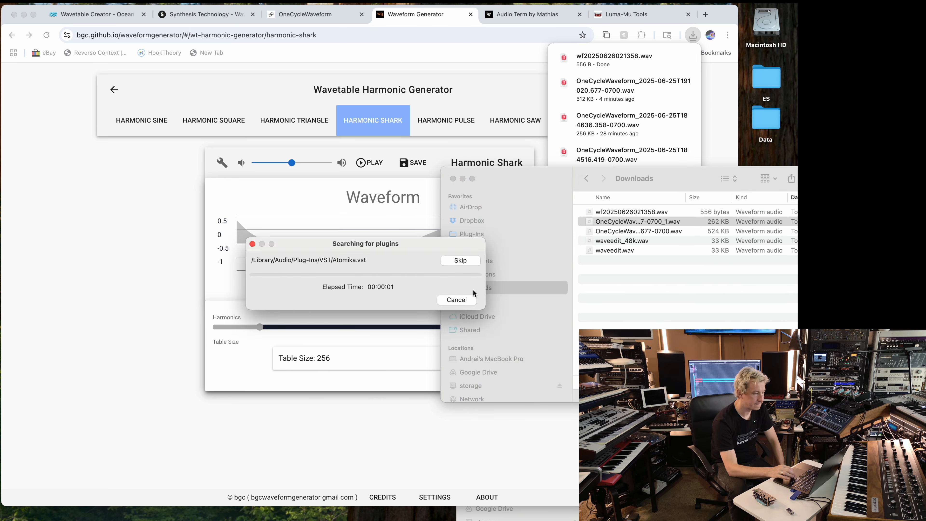
left_click(343, 348)
left_click(339, 314)
left_click(779, 304)
- Try wf20250626021358.wav in Audacity once more and decline to send the crash report
right_click(620, 213)
mouse_move(645, 227)
left_click(554, 243)
scroll(276, 230, "down", 10)
left_click(299, 335)
- Save a Harmonic Square waveform from the generator and try to open wf20250626021508.wav in Audacity
left_click(214, 121)
left_click(410, 162)
left_click(755, 182)
right_click(629, 213)
left_click(574, 250)
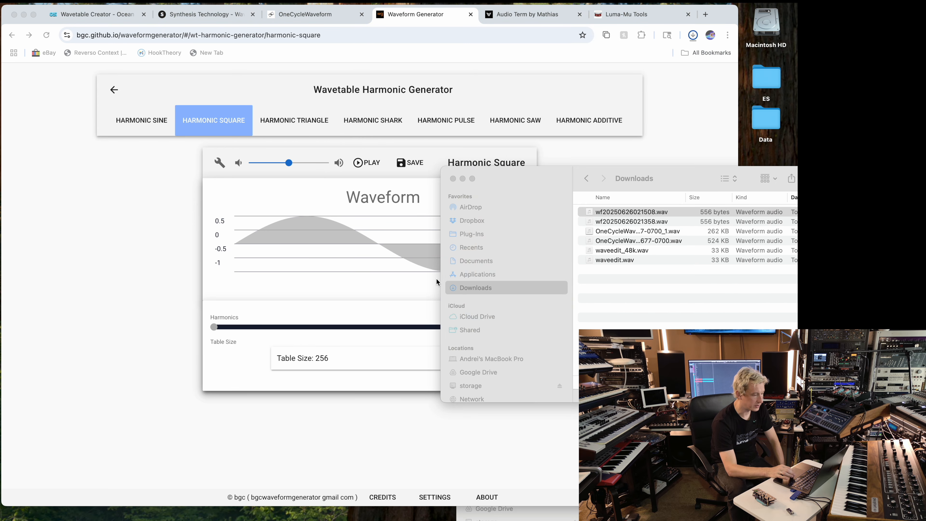
- Open the original OneCycleWaveform WAV from Downloads in Audacity and recover the unsaved projects
left_click(626, 223)
right_click(614, 240)
mouse_move(586, 259)
left_click(637, 276)
left_click(391, 347)
left_click(365, 225)
left_click(366, 225)
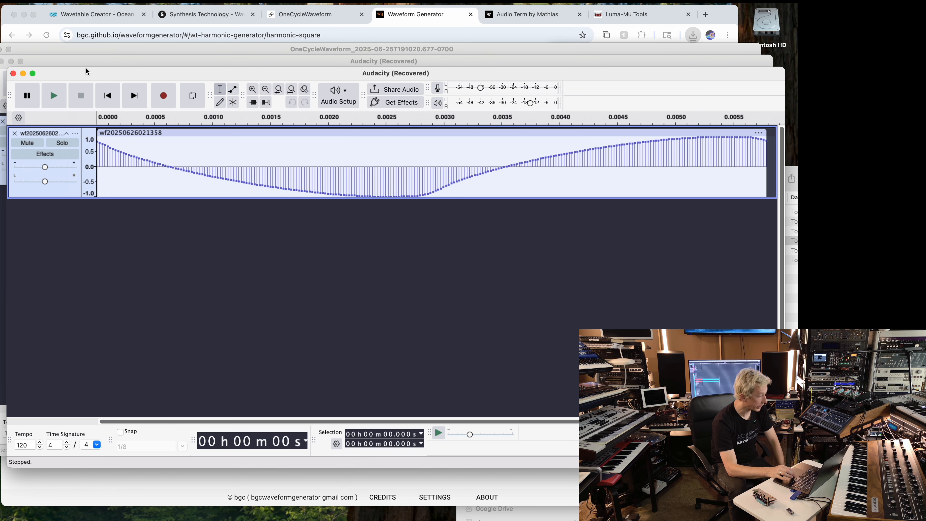
left_click_drag(67, 68, 70, 87)
left_click(2, 61)
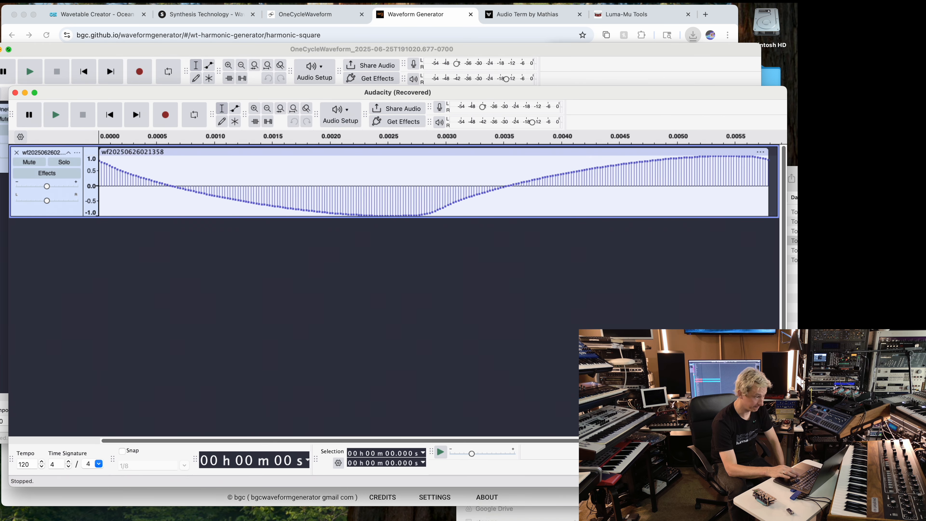
key("super+w")
left_click(357, 220)
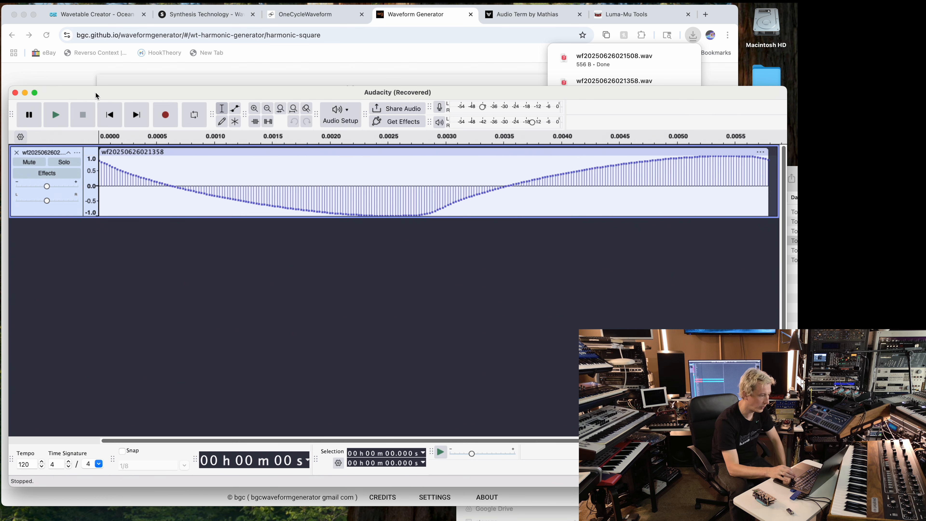
left_click_drag(97, 96, 63, 77)
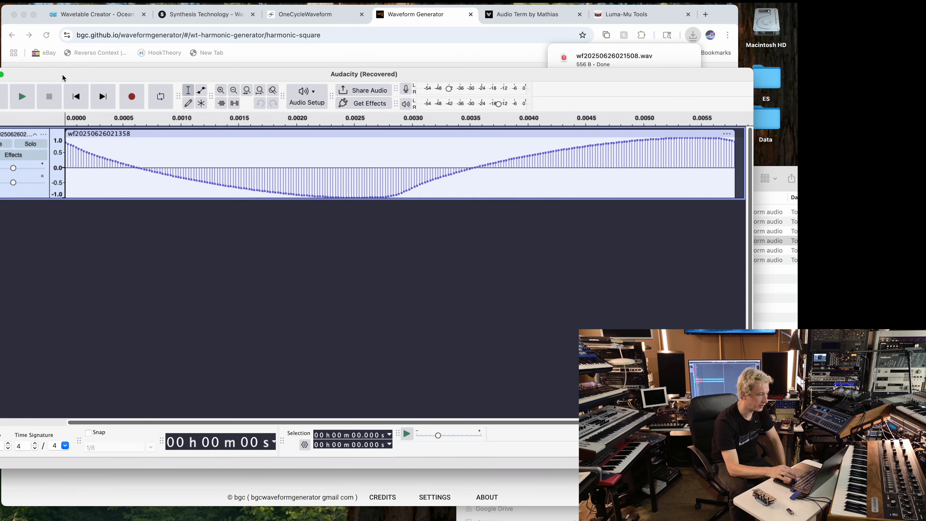
left_click(160, 104)
left_click(23, 97)
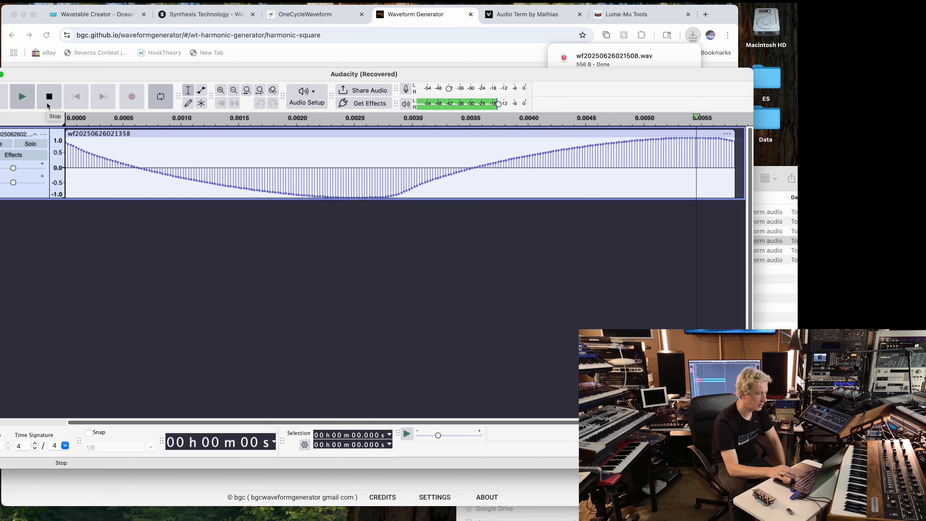
left_click(47, 106)
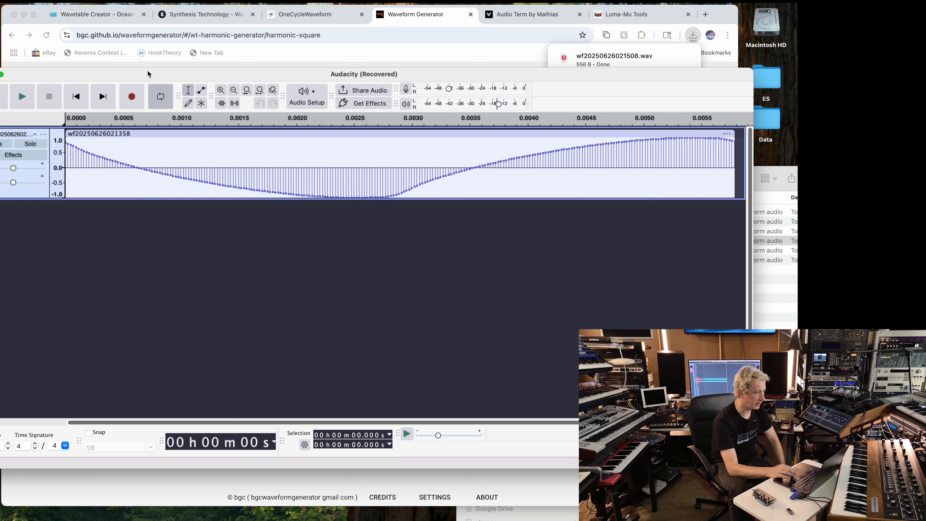
left_click(184, 1)
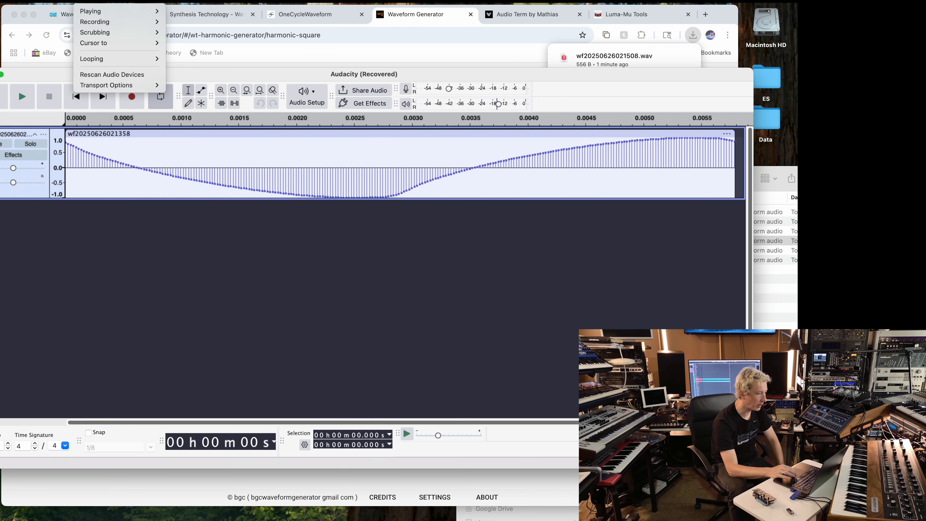
left_click(192, 150)
left_click(192, 149)
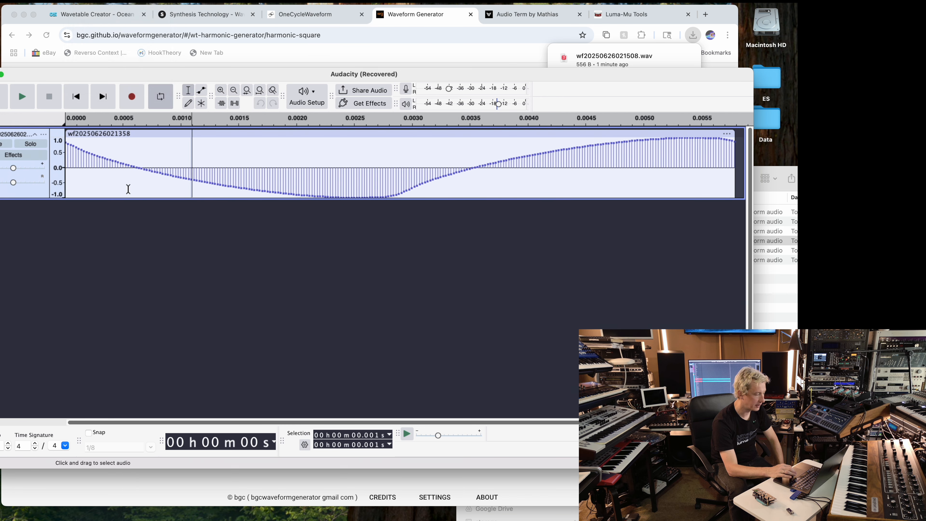
left_click(109, 194)
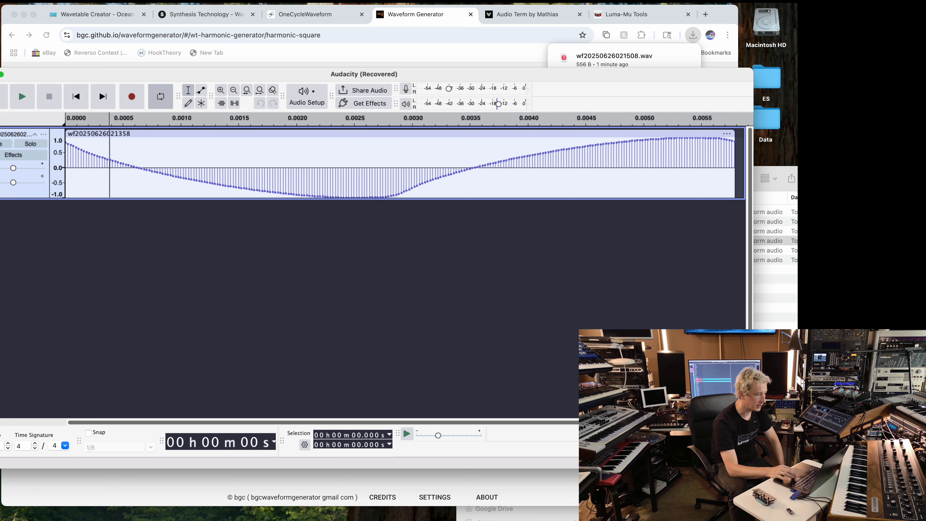
left_click(204, 1)
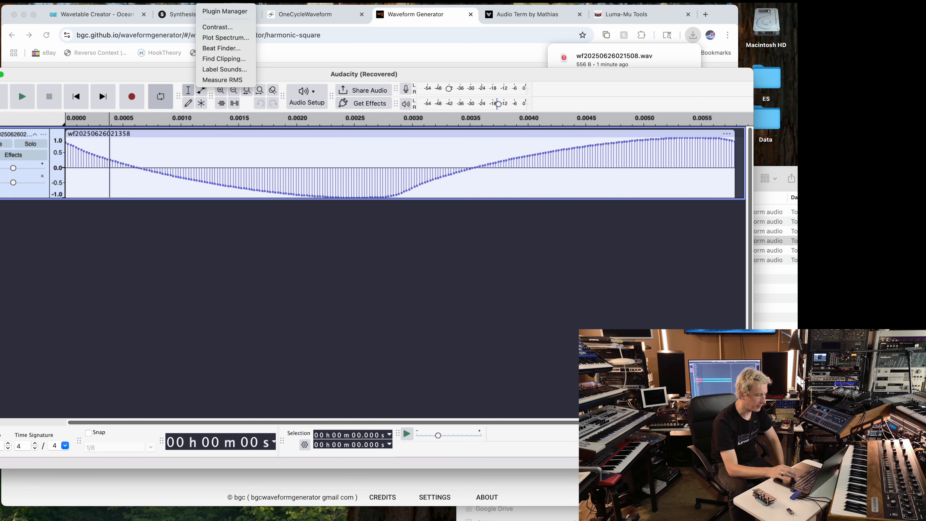
mouse_move(198, 73)
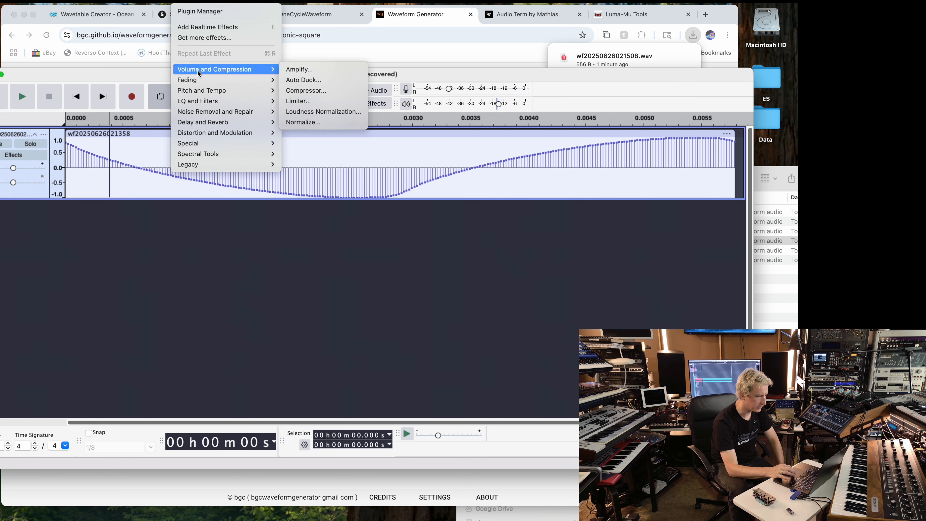
mouse_move(258, 158)
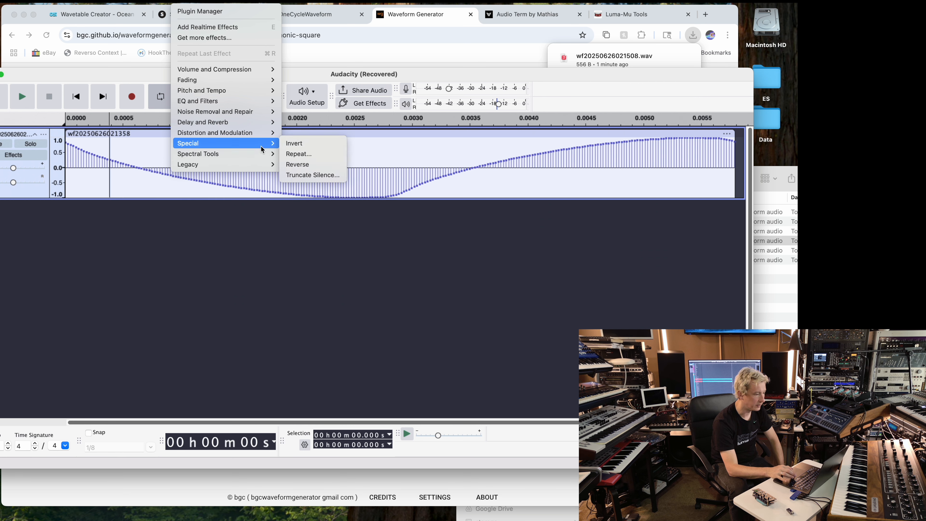
left_click(302, 155)
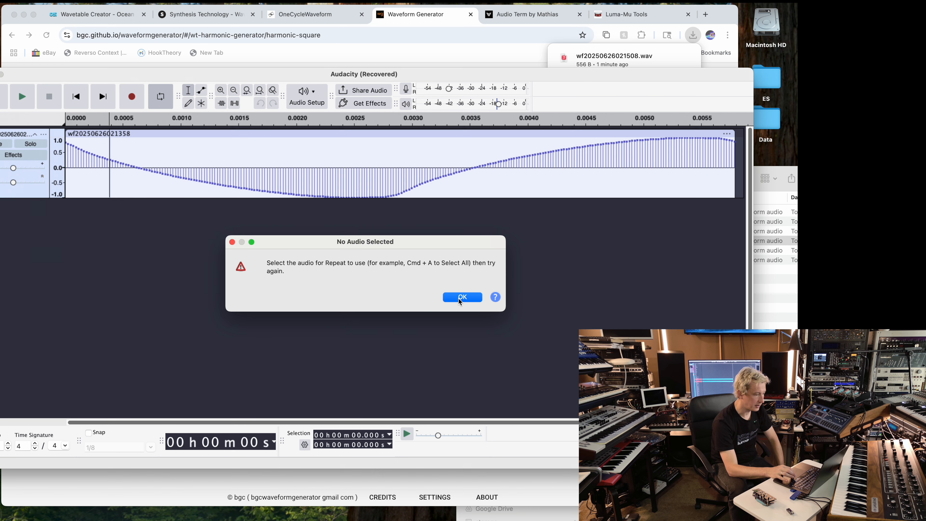
left_click(452, 298)
key("super+a")
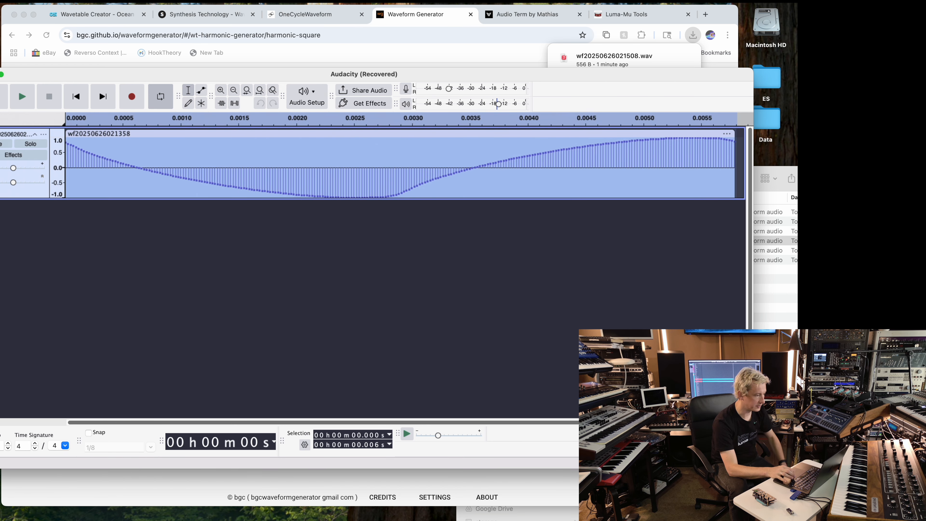
left_click(152, 1)
mouse_move(184, 1)
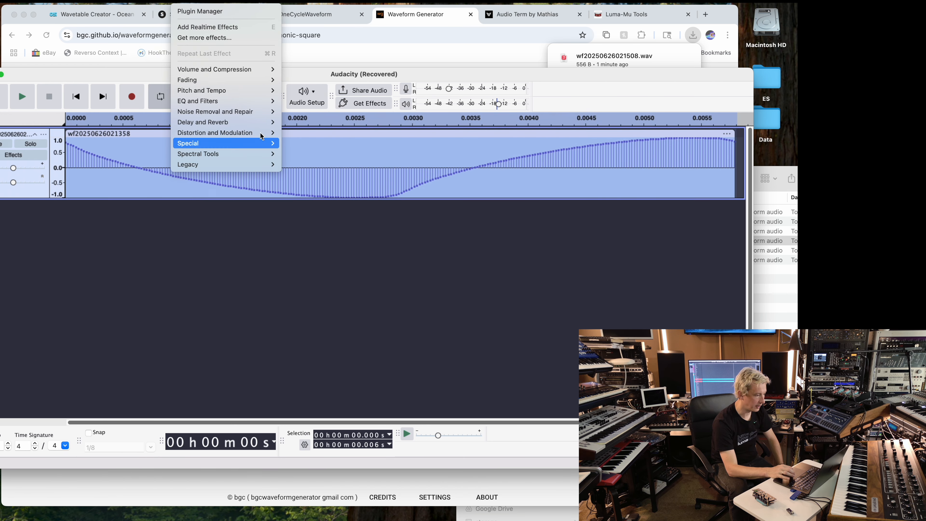
mouse_move(256, 143)
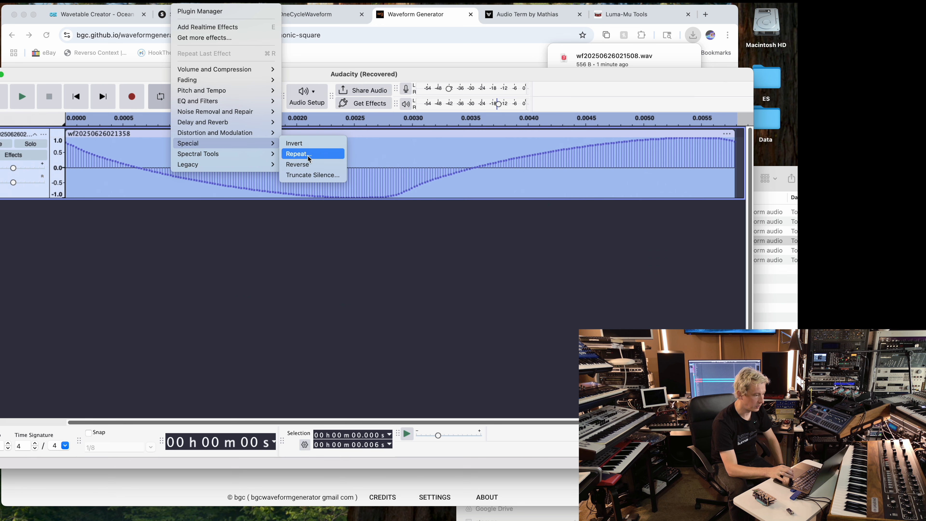
left_click(299, 153)
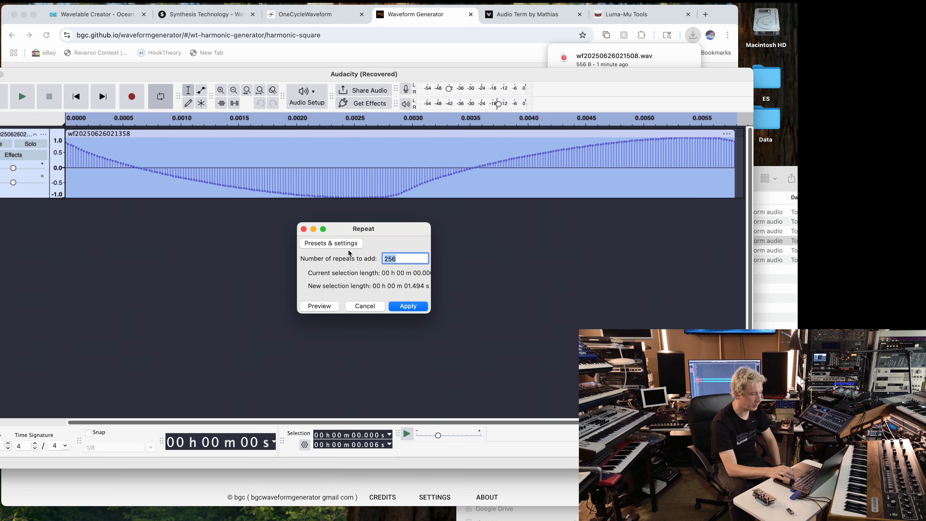
left_click(402, 307)
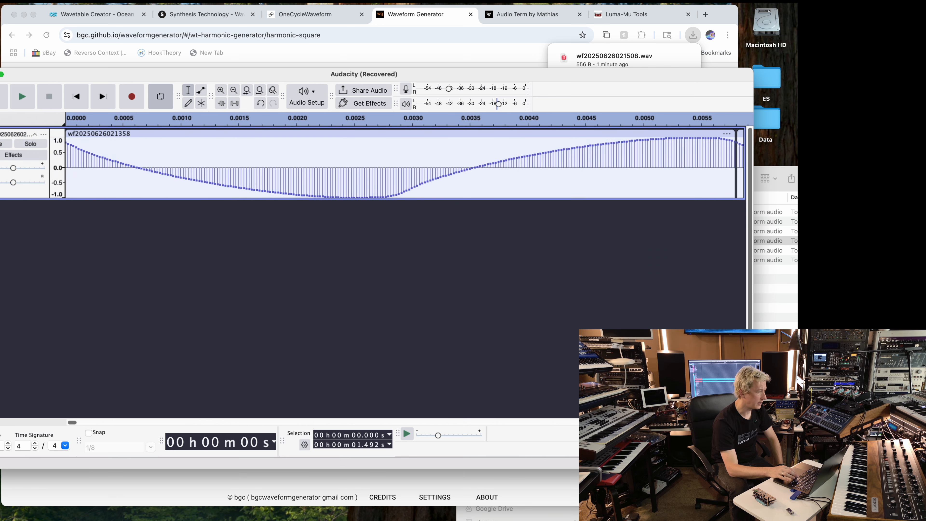
left_click(2, 2)
left_click(23, 96)
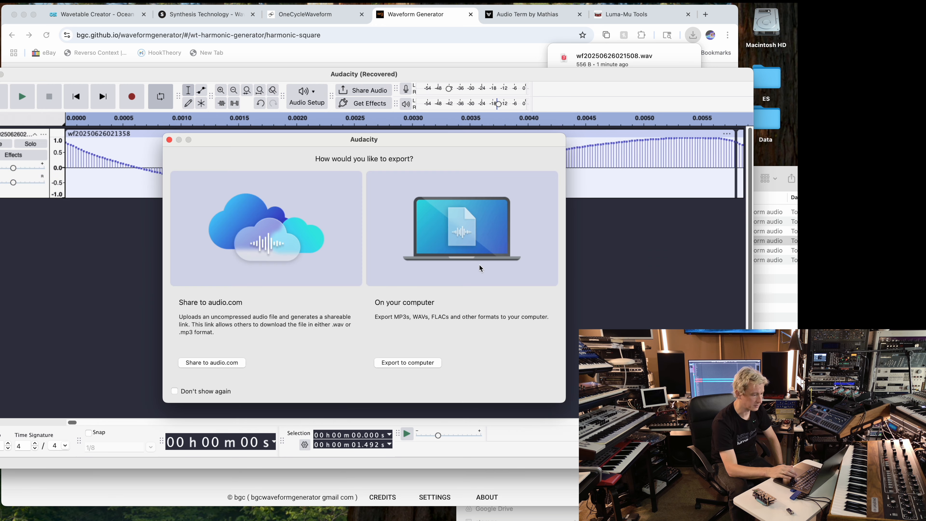
left_click(169, 139)
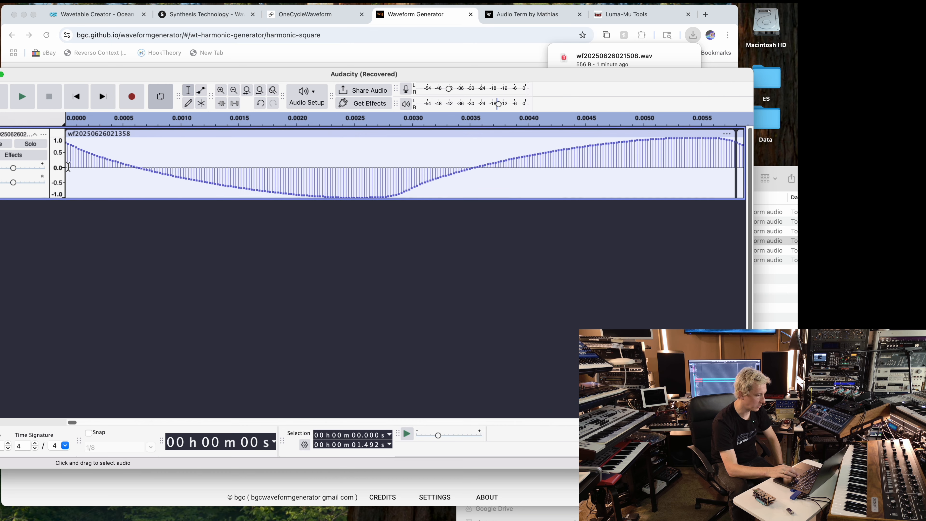
left_click(44, 134)
mouse_move(114, 311)
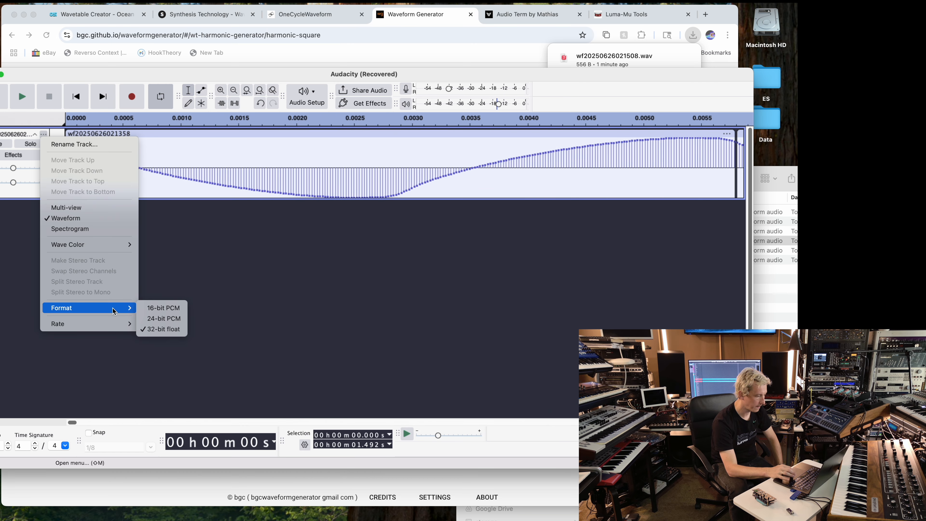
mouse_move(116, 328)
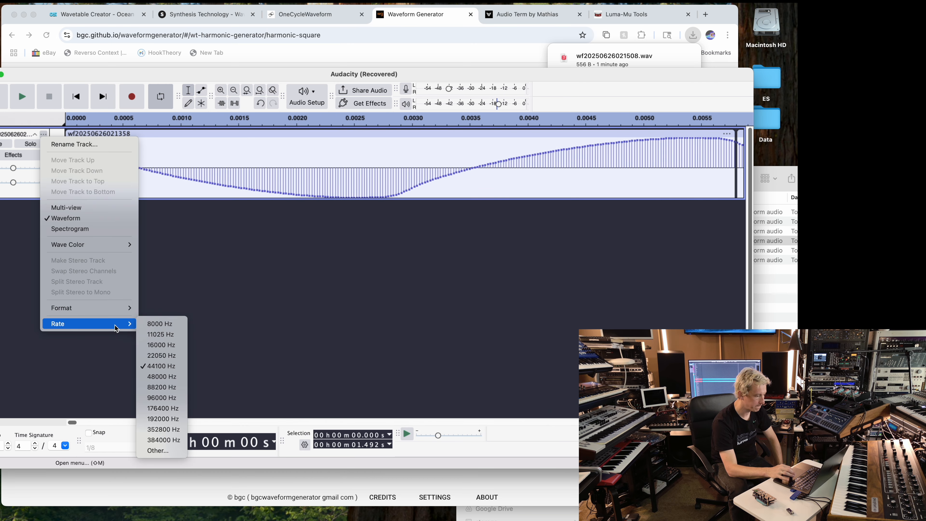
left_click(164, 377)
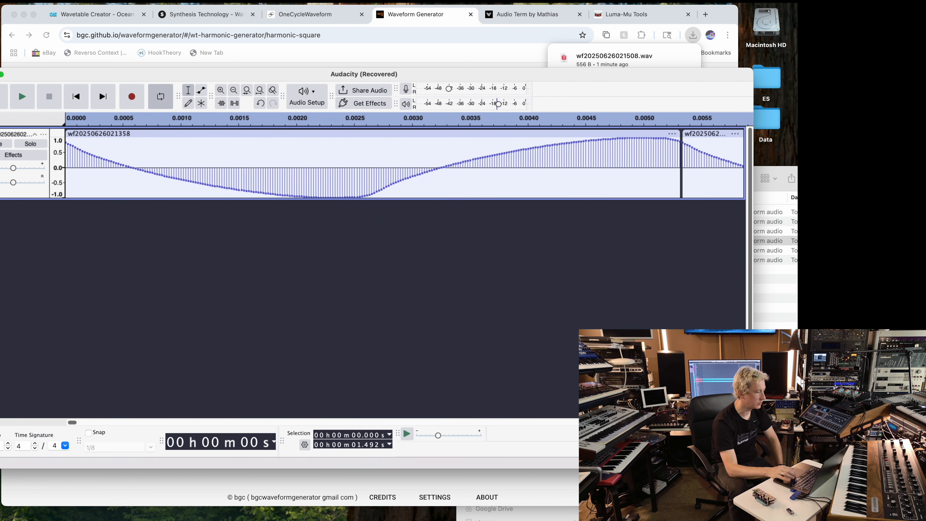
- Export the entire project to Downloads as untitled.wav in mono 48000 Hz signed 16-bit PCM, and close the project without saving
left_click(0, 1)
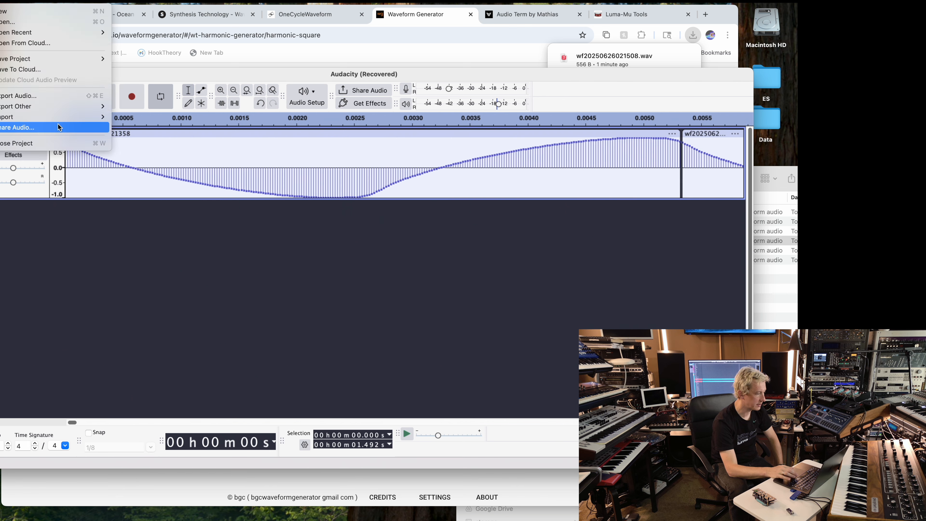
left_click(79, 96)
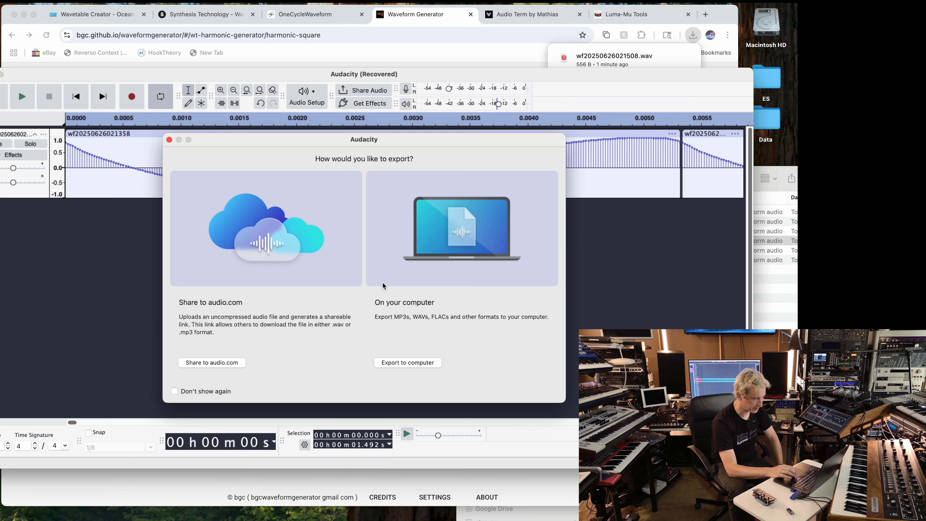
left_click(415, 364)
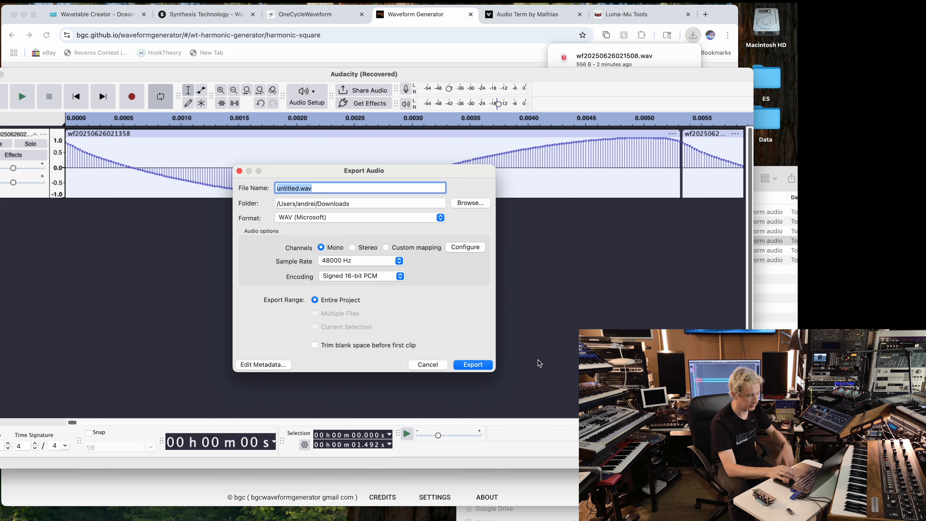
left_click(473, 365)
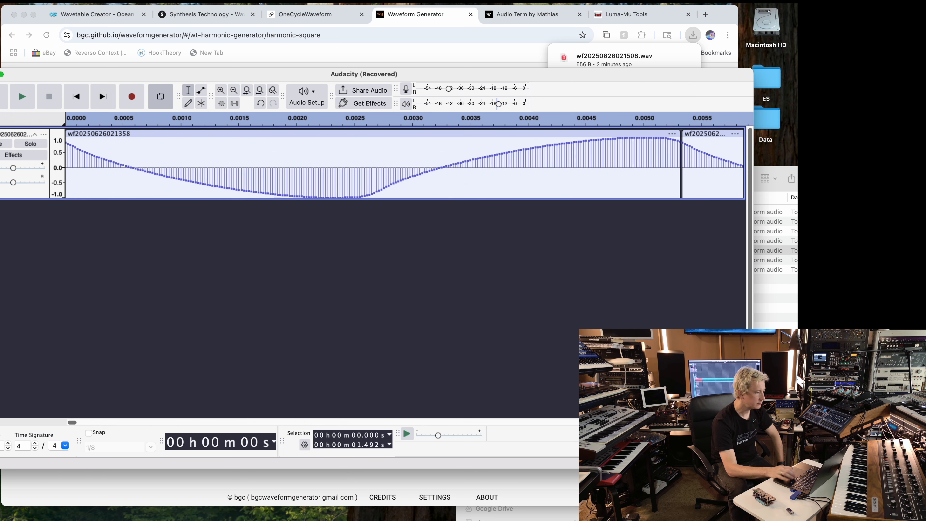
key("super+w")
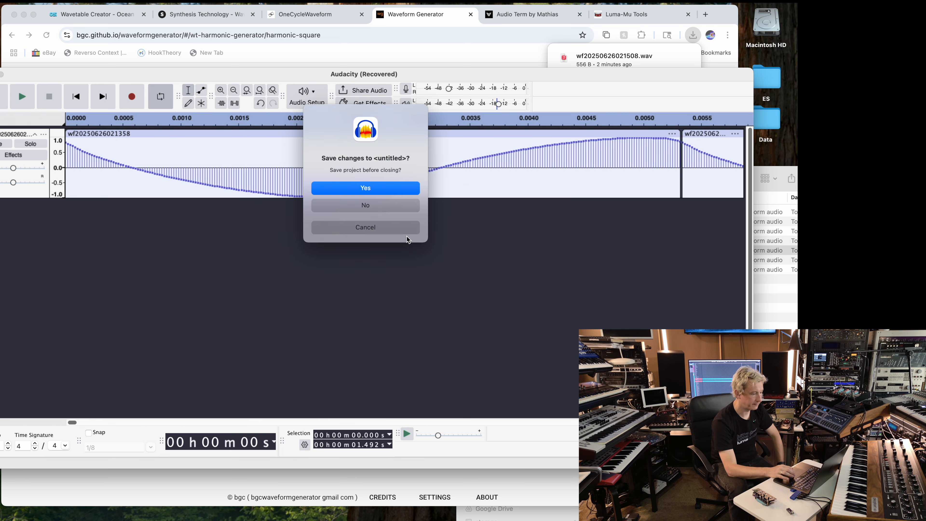
left_click(373, 205)
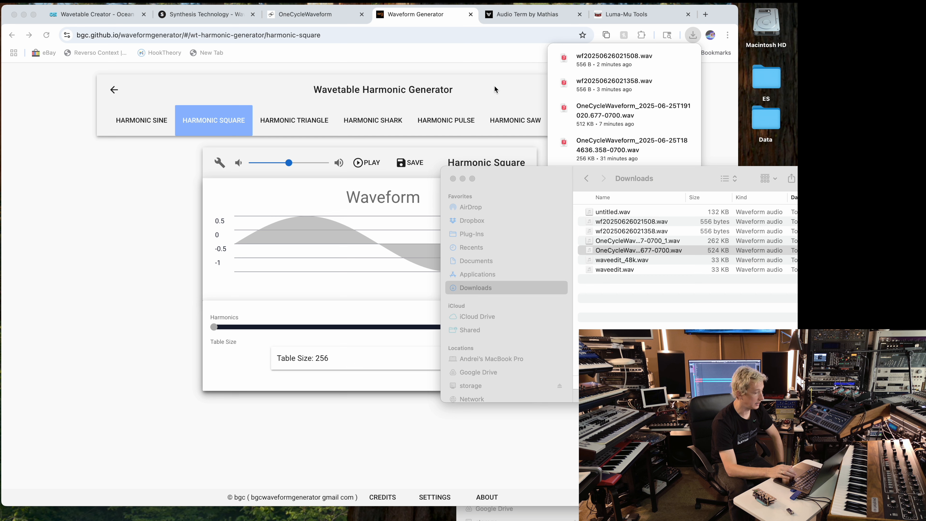
- Switch to Luma-Mu Tools, load untitled.wav from Downloads into the sample editor and place it in slot 4
left_click(652, 315)
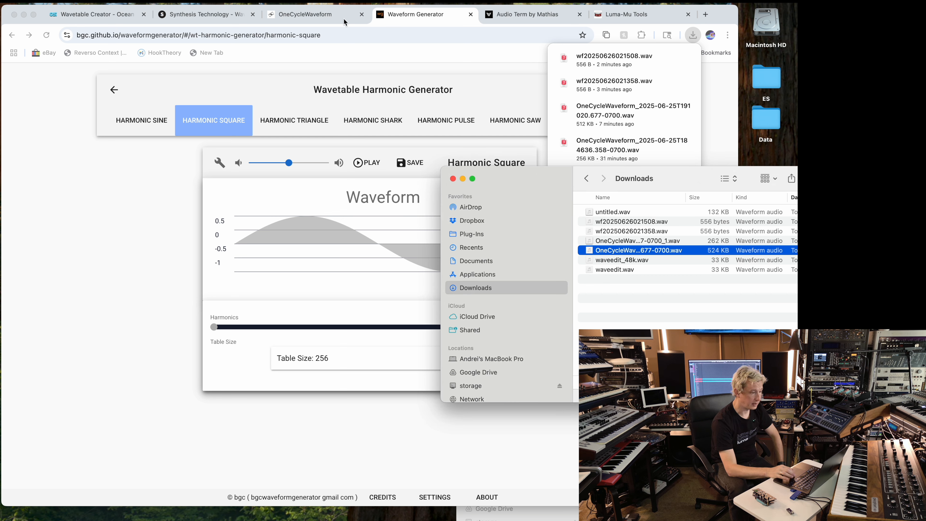
left_click(621, 17)
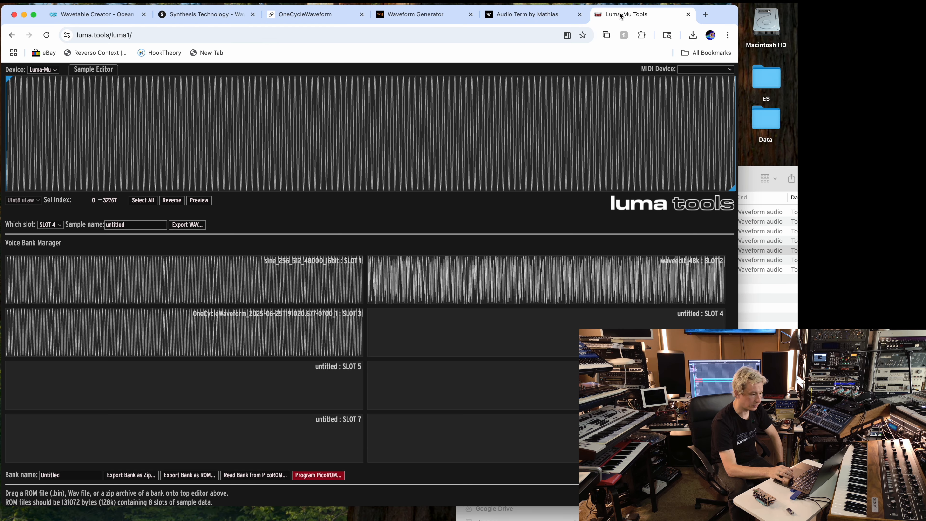
left_click(774, 311)
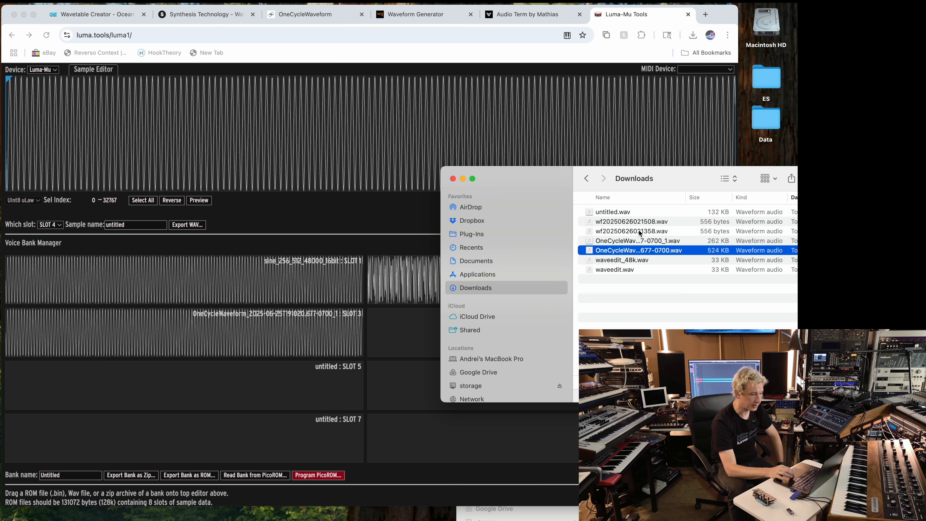
left_click(610, 213)
left_click_drag(611, 213, 345, 109)
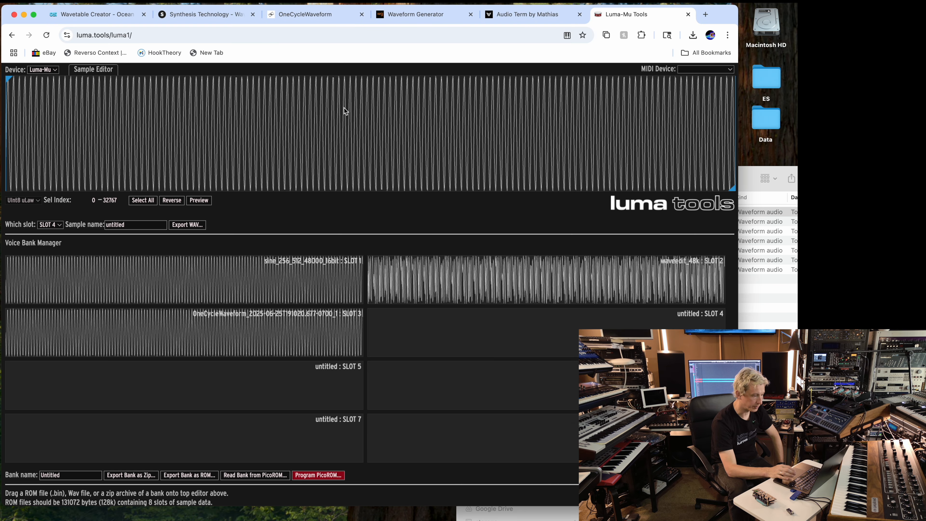
left_click(498, 345)
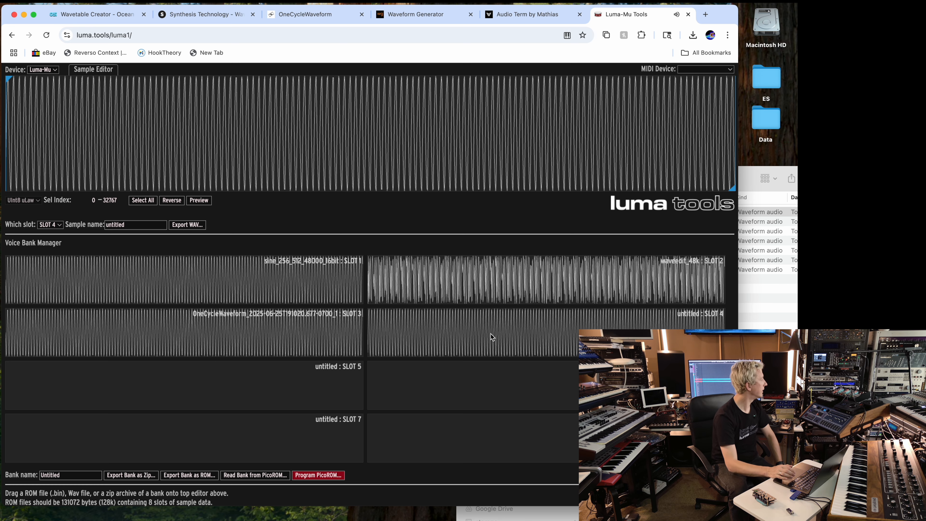
- Program the PicoROM with the current voice bank over the paired Pico serial port
left_click(313, 479)
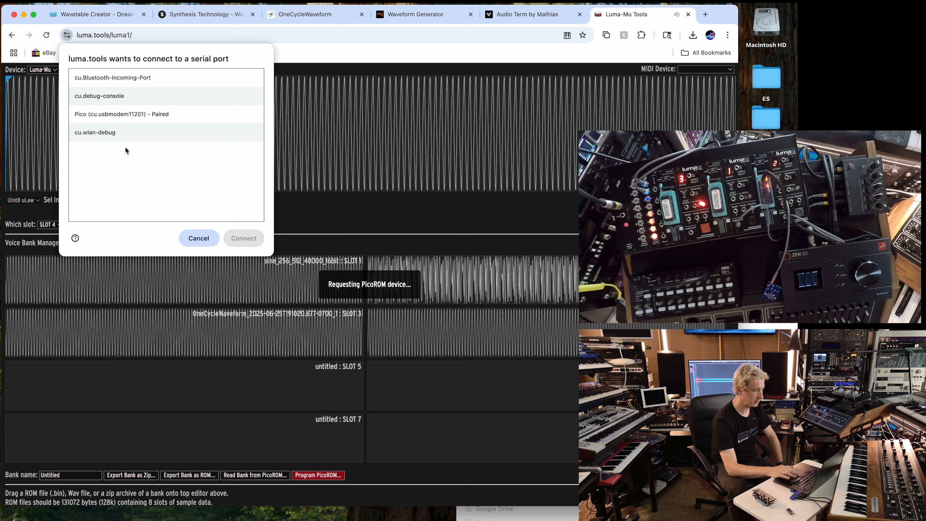
left_click(137, 114)
left_click(244, 238)
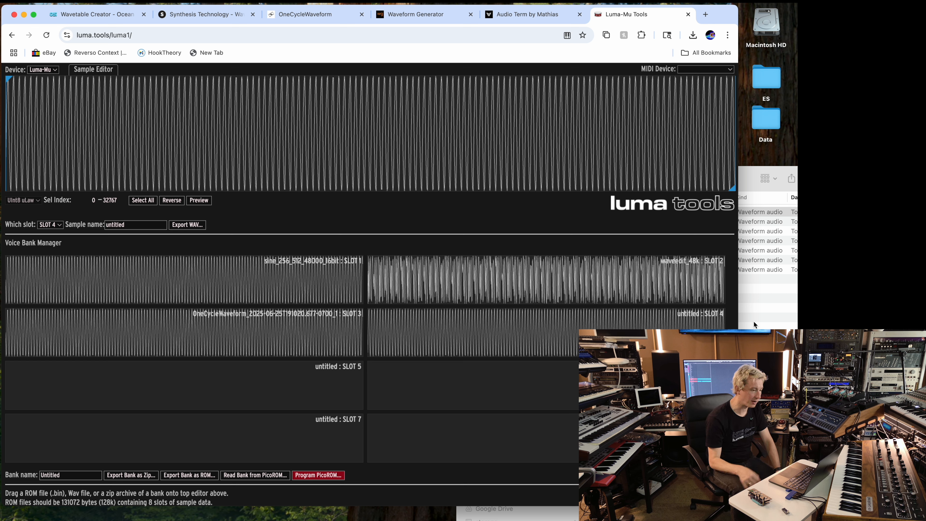
- Show the Audio Term web page, and launch Whisky from the Applications folder
left_click(505, 17)
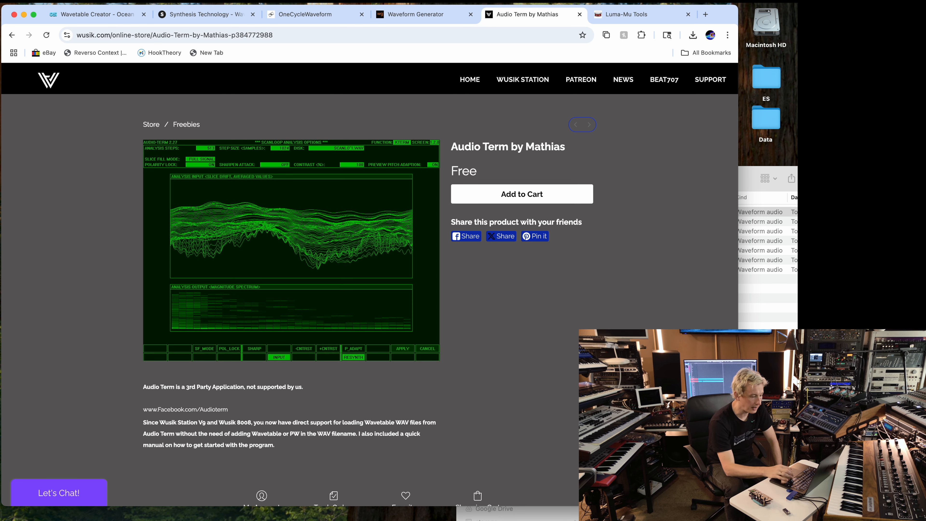
left_click(584, 514)
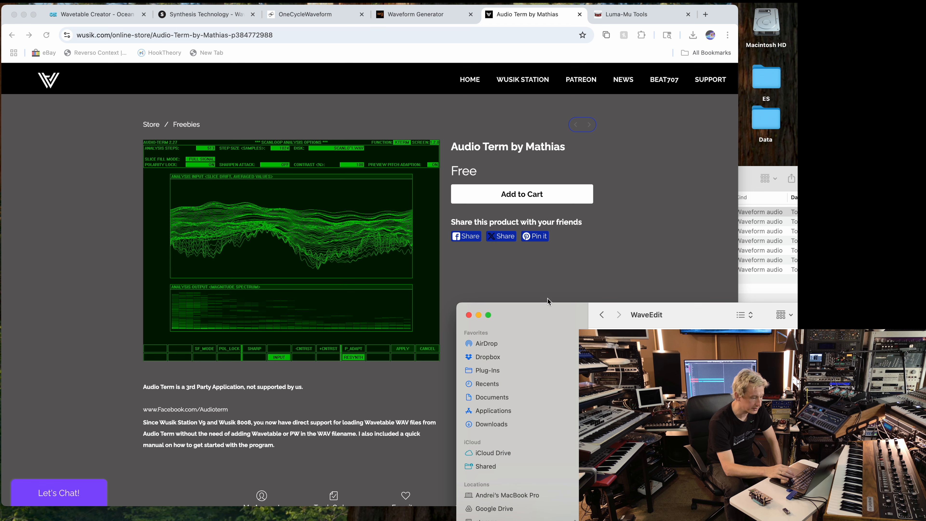
left_click_drag(543, 306, 452, 284)
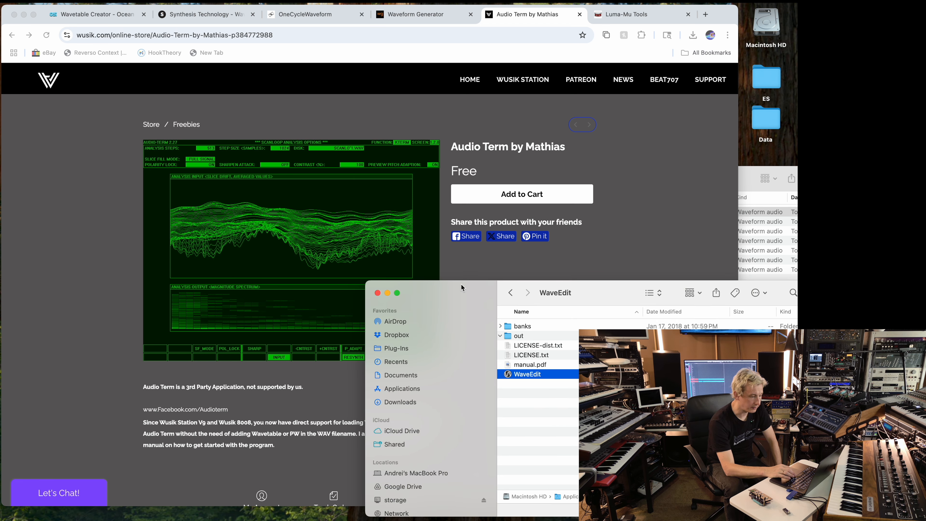
key("shift+super+a")
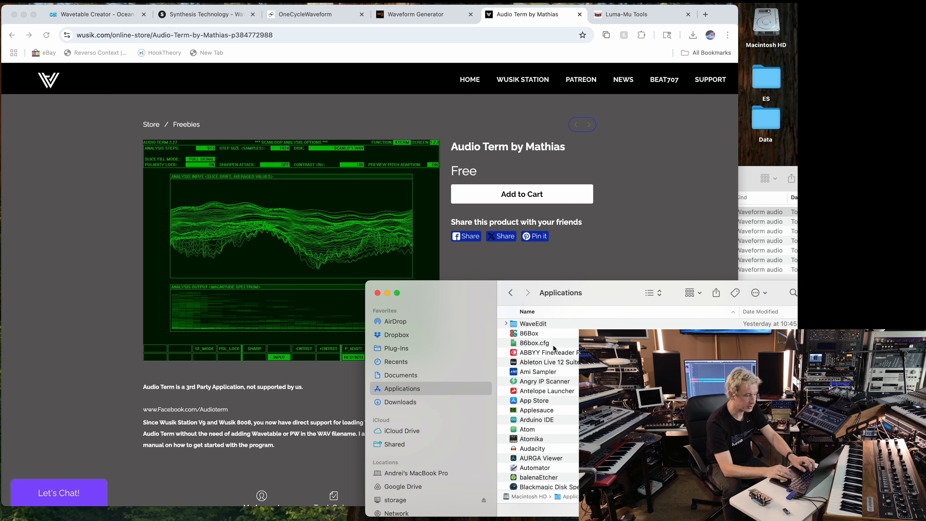
type("wine")
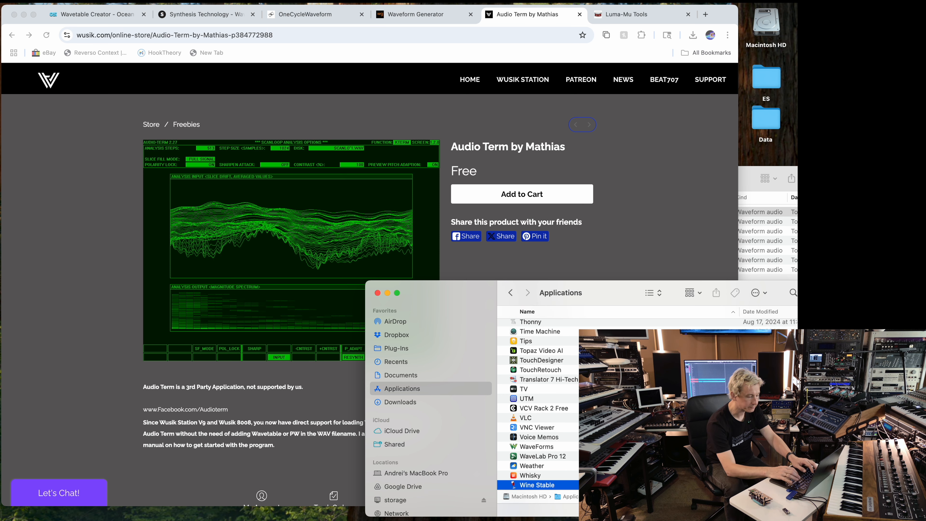
key("Up")
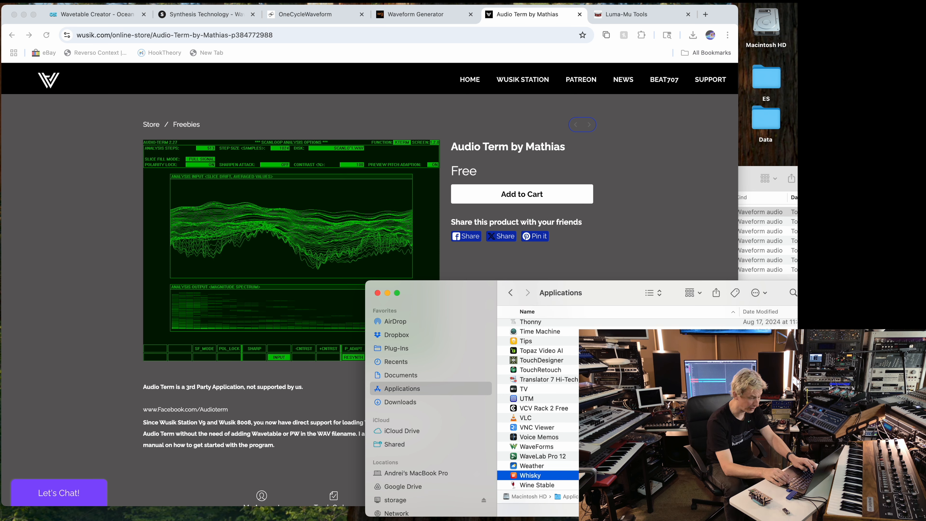
key("super+o")
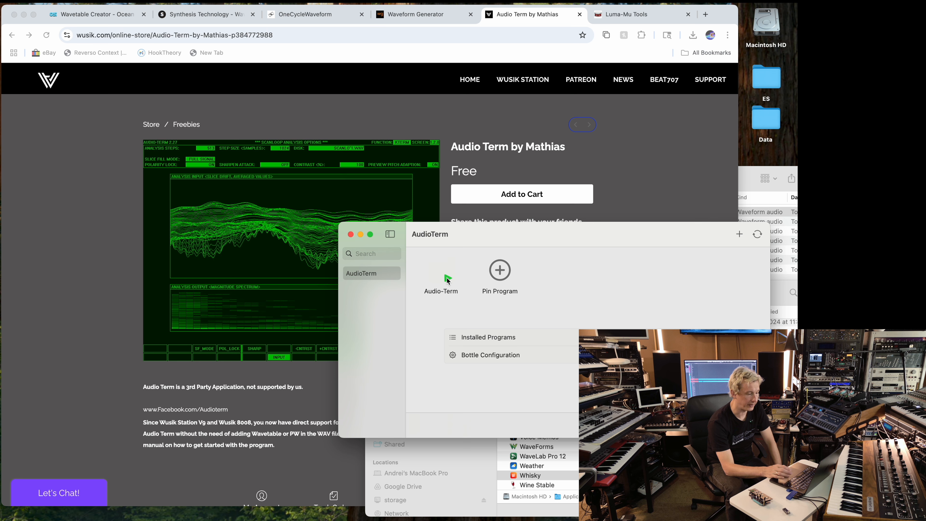
- Launch the pinned Audio-Term program from the AudioTerm bottle in Whisky and move its window clear
left_click_drag(468, 238, 467, 223)
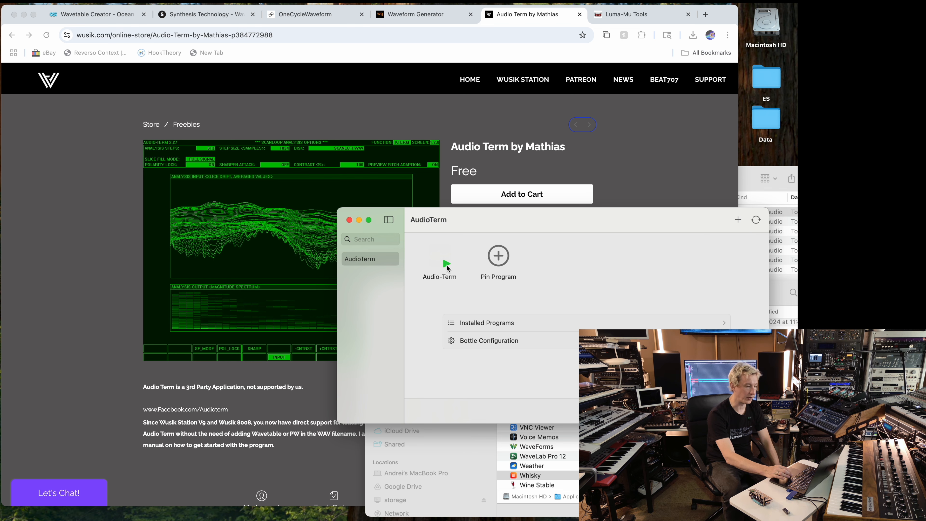
left_click(438, 278)
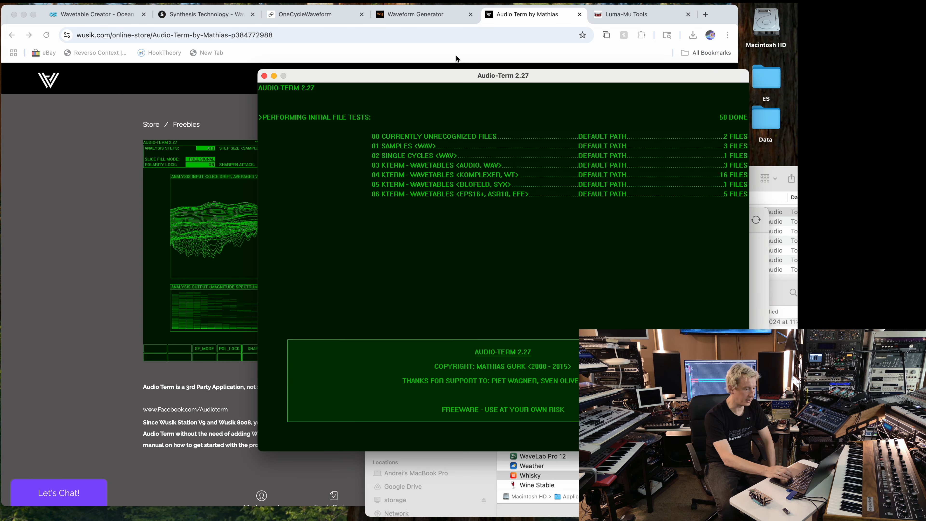
left_click_drag(426, 70, 339, 60)
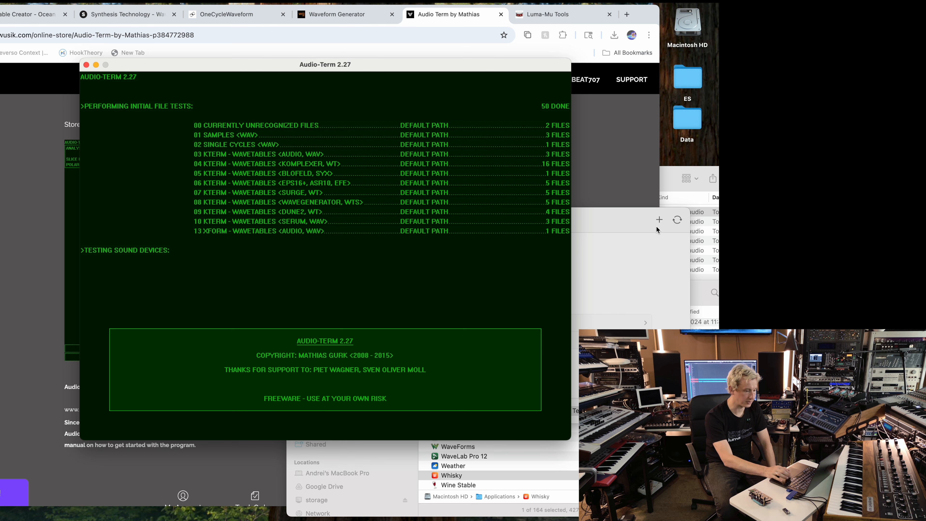
- Open the AudioTerm bottle's C: drive in Finder and go to the data folder under Program Files (x86)/Audio-Term
left_click(650, 288)
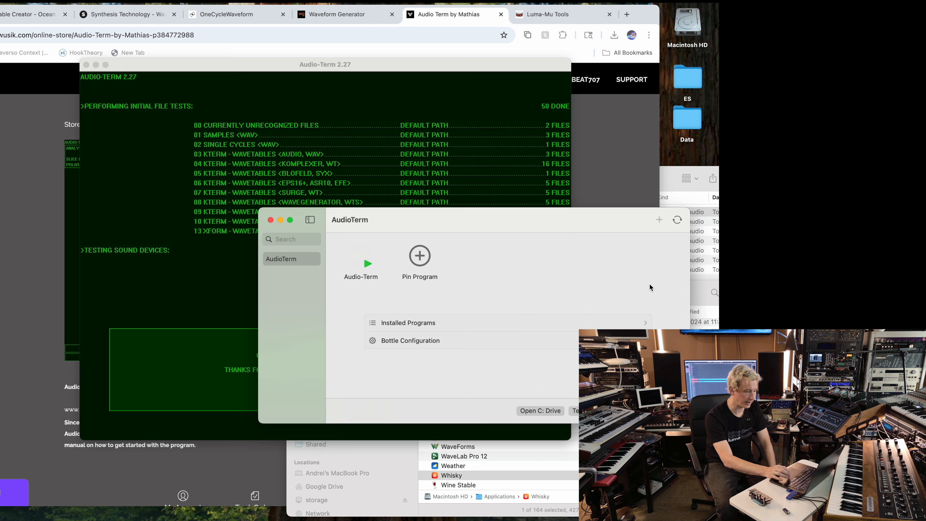
left_click(548, 412)
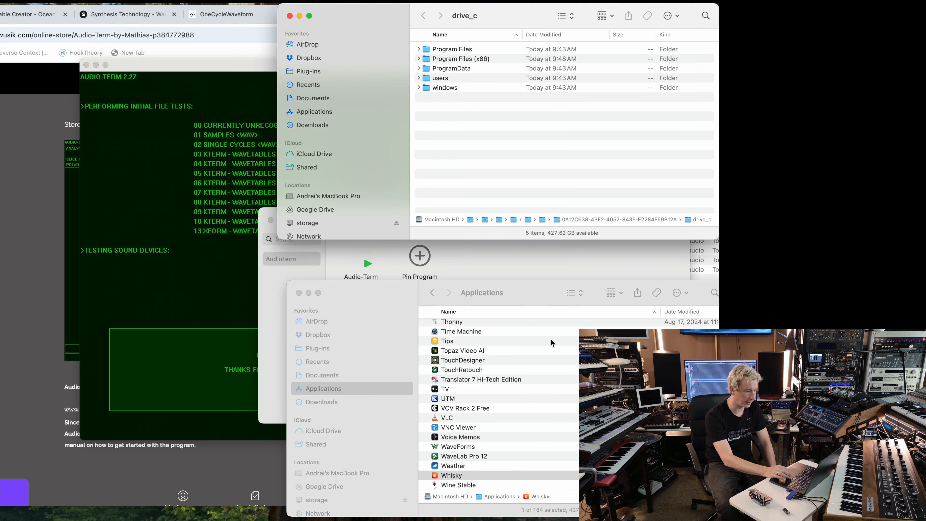
double_click(460, 59)
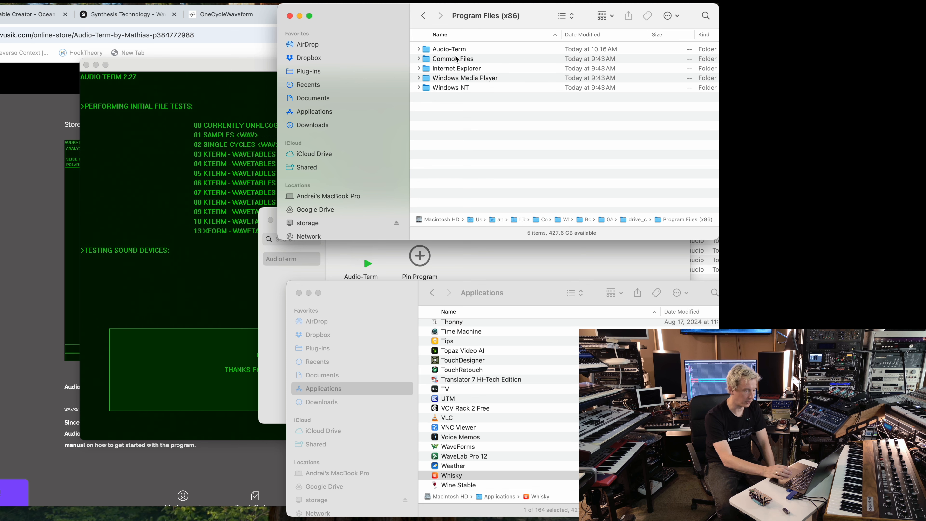
double_click(455, 49)
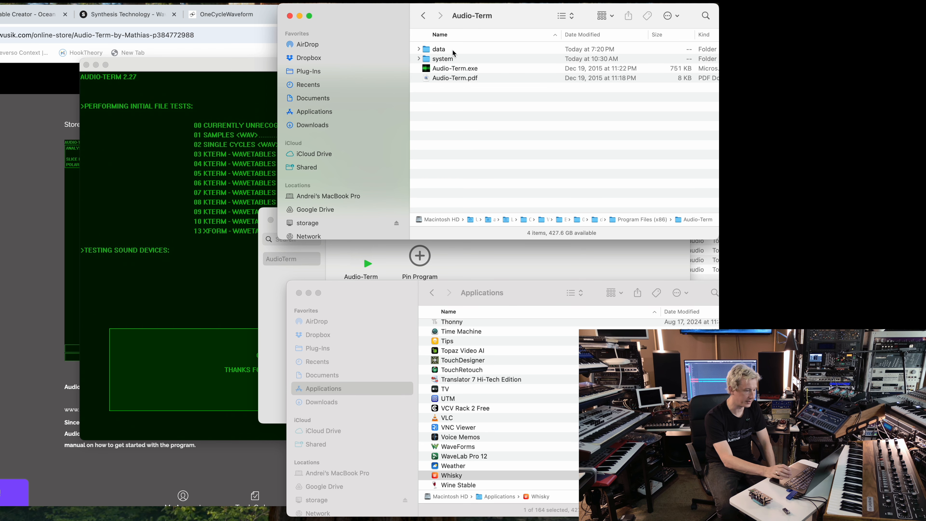
double_click(437, 49)
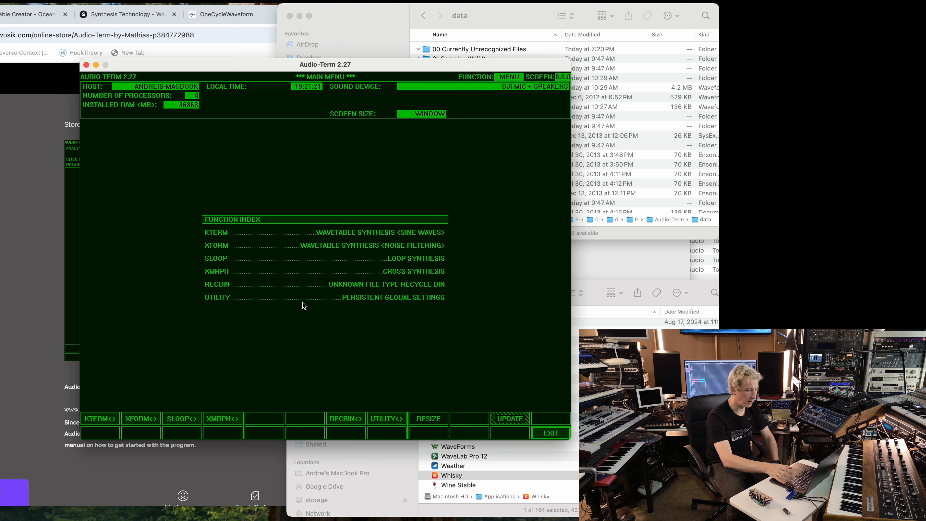
- Open Audio-Term's utility settings and read through the comments of each system parameter, ending back at the screen color mode
left_click(386, 418)
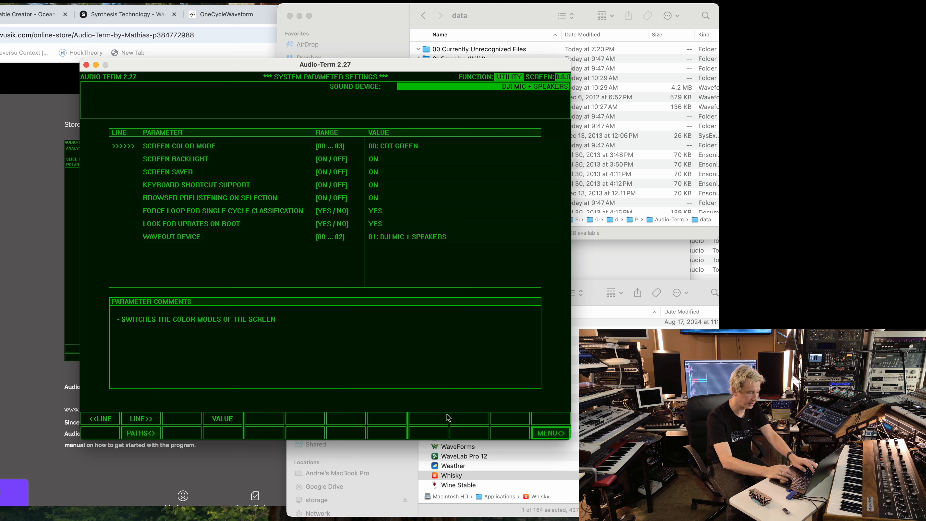
left_click(145, 419)
left_click(146, 420)
left_click(145, 419)
left_click(146, 420)
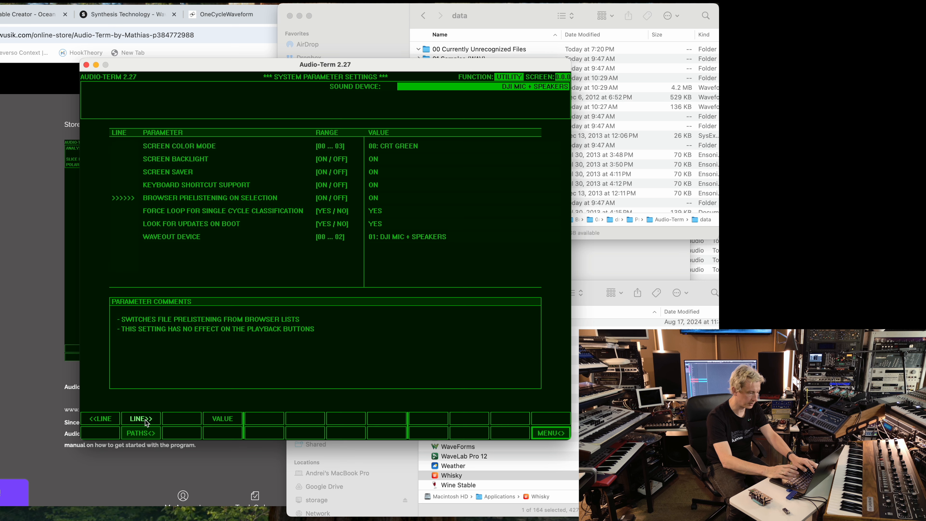
left_click(145, 420)
left_click(146, 419)
left_click(145, 420)
left_click(145, 419)
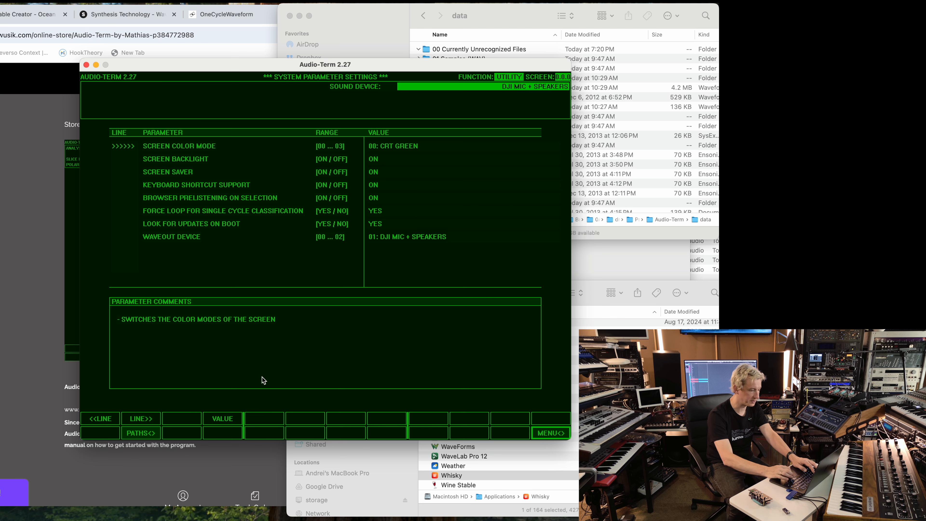
- Cycle the screen color mode through its options and back to CRT Green
left_click(230, 420)
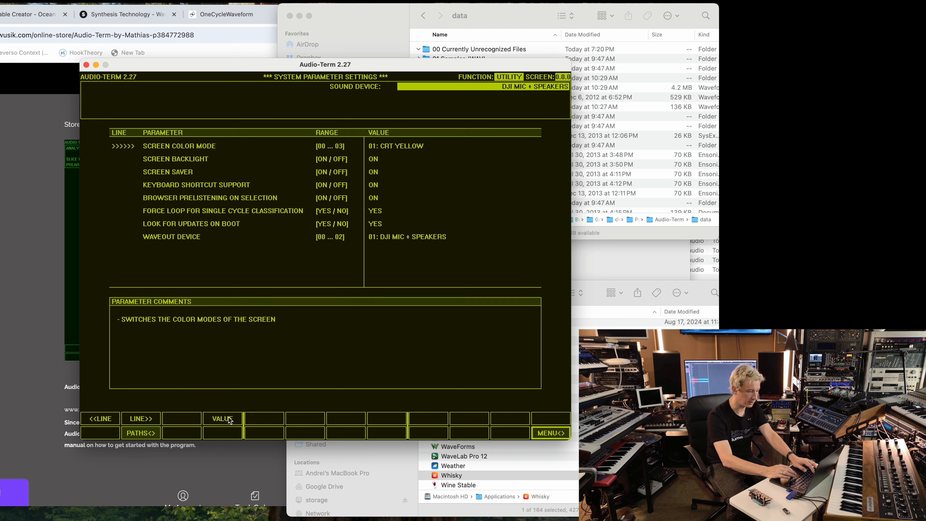
left_click(231, 420)
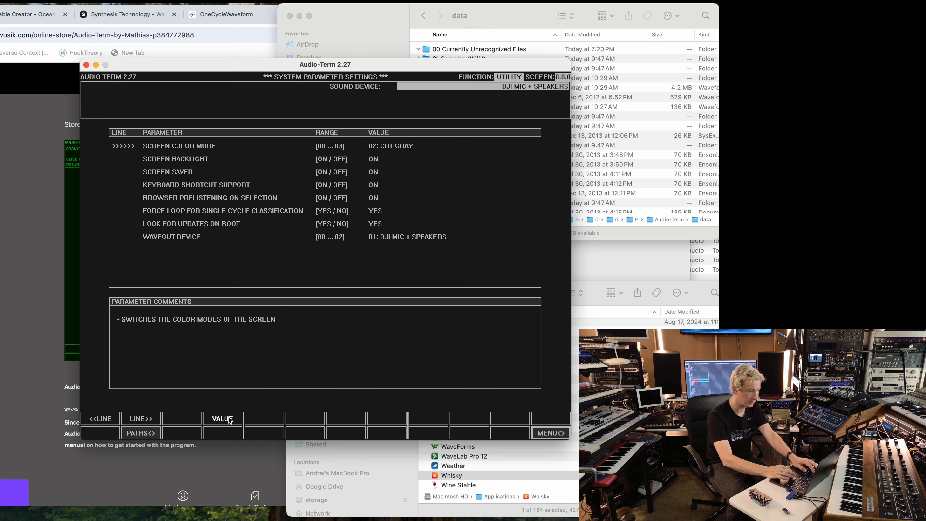
left_click(230, 420)
left_click(218, 417)
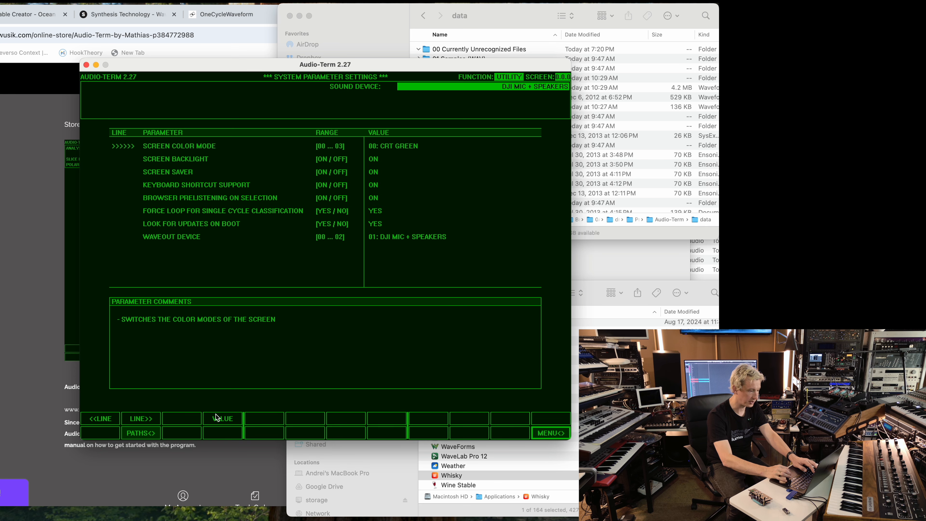
- Set the WaveOut device to ZENGO_TB3 and return to the main menu
left_click(140, 419)
left_click(141, 419)
left_click(141, 419)
left_click(140, 418)
left_click(141, 419)
left_click(140, 418)
left_click(140, 418)
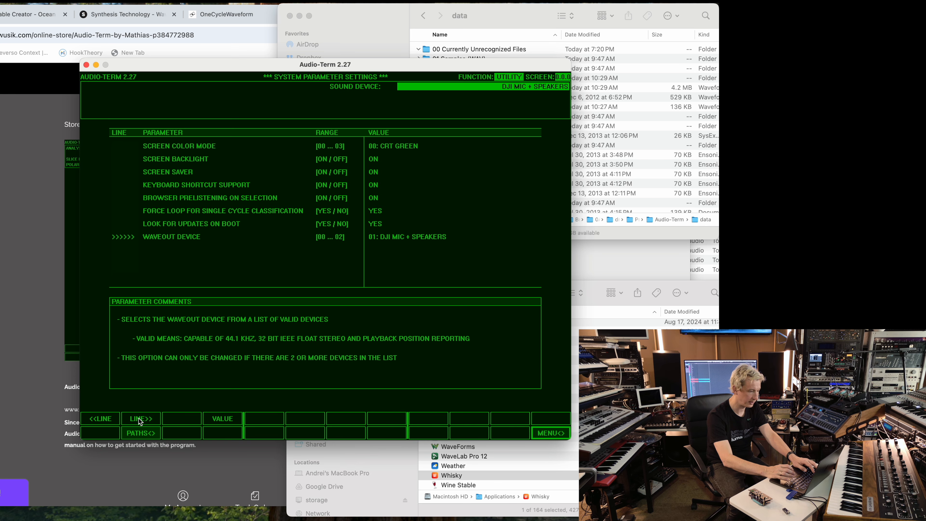
left_click(225, 420)
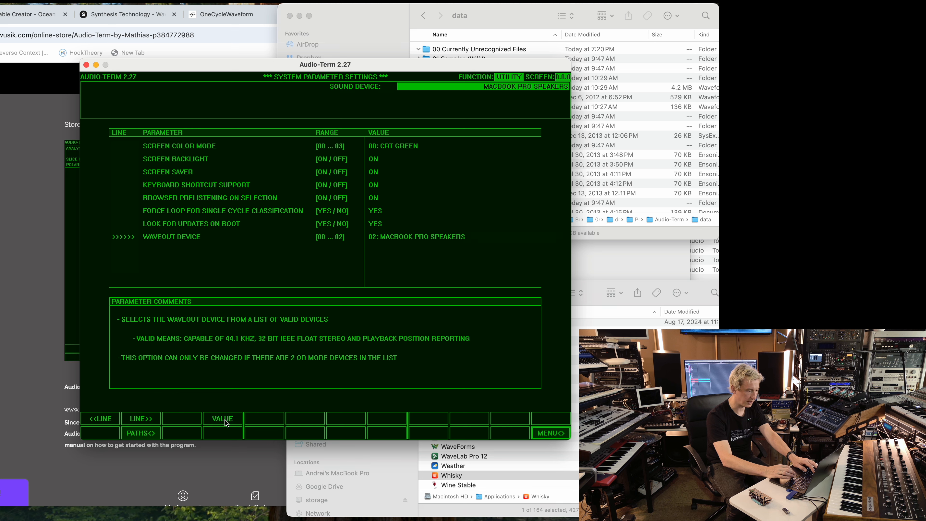
left_click(223, 420)
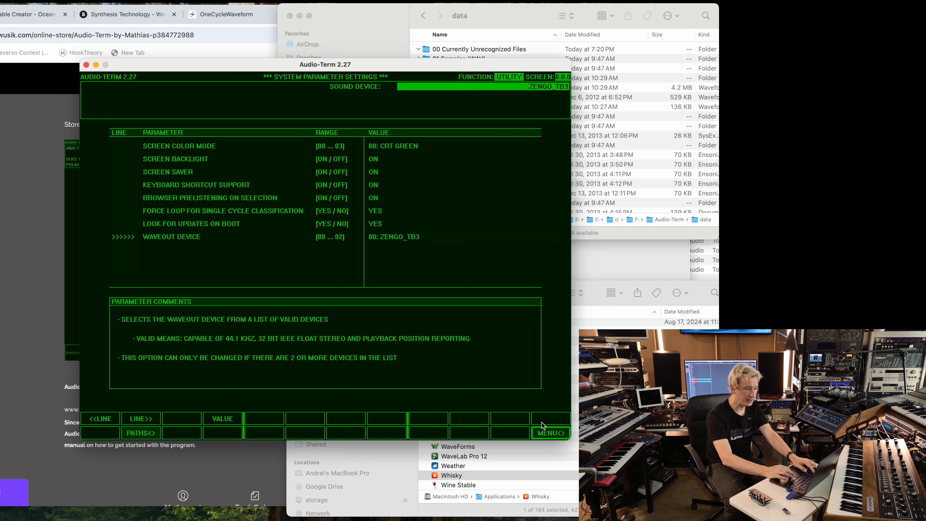
left_click(543, 434)
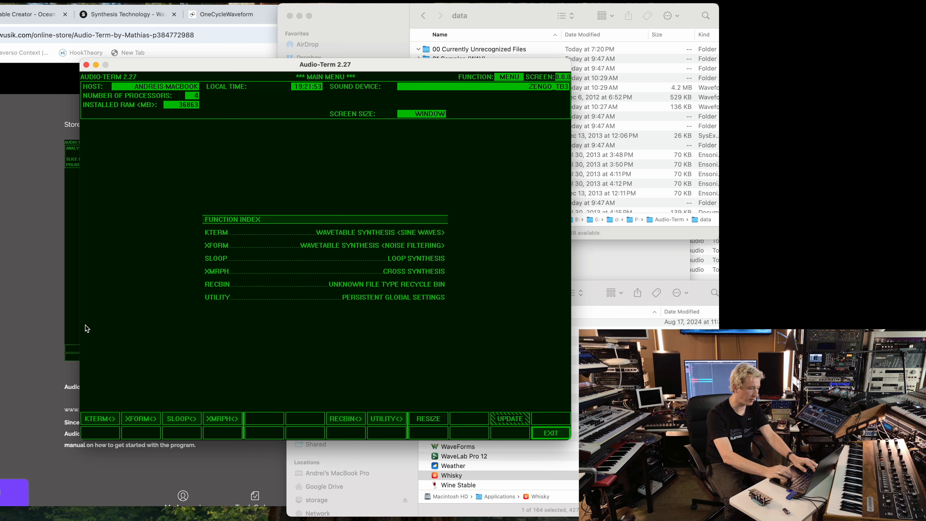
- Open KTERM's slice editor by way of the table viewer, and sketch a wavy curve of partials across slice 00
left_click(101, 419)
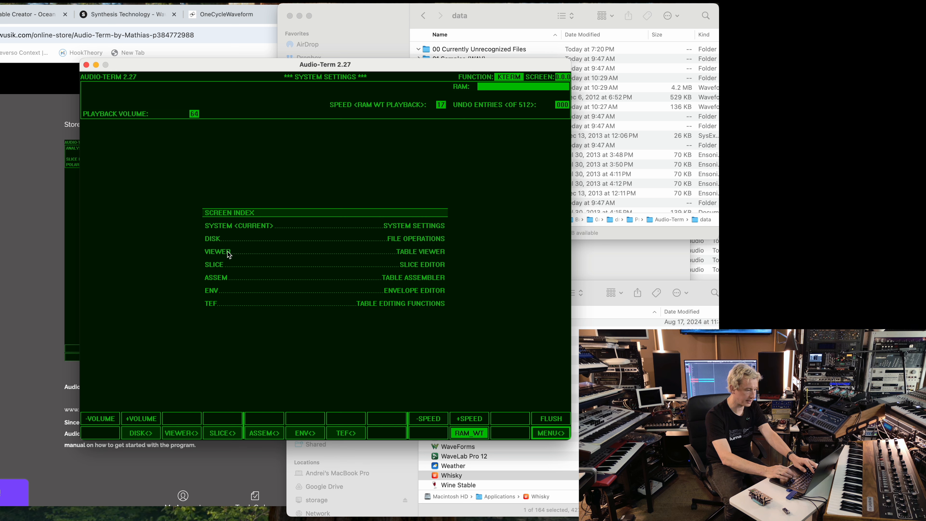
left_click(177, 434)
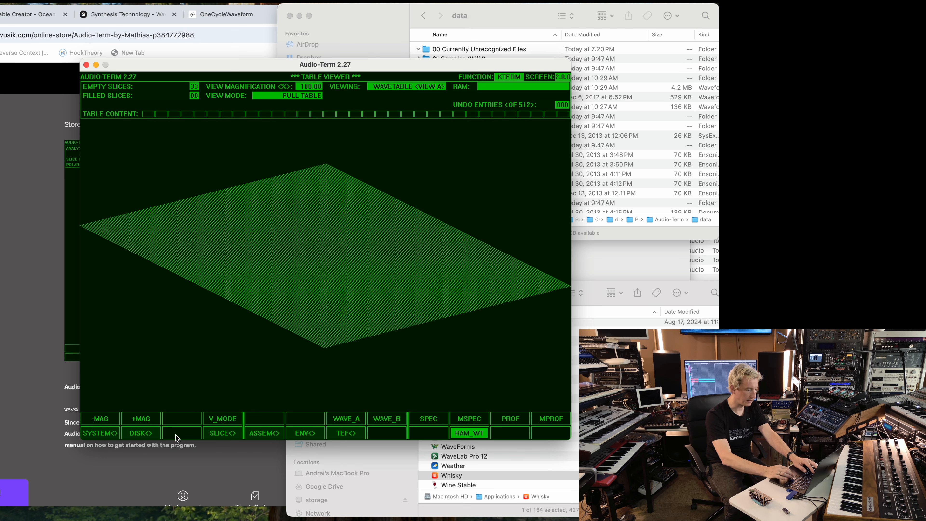
left_click(223, 434)
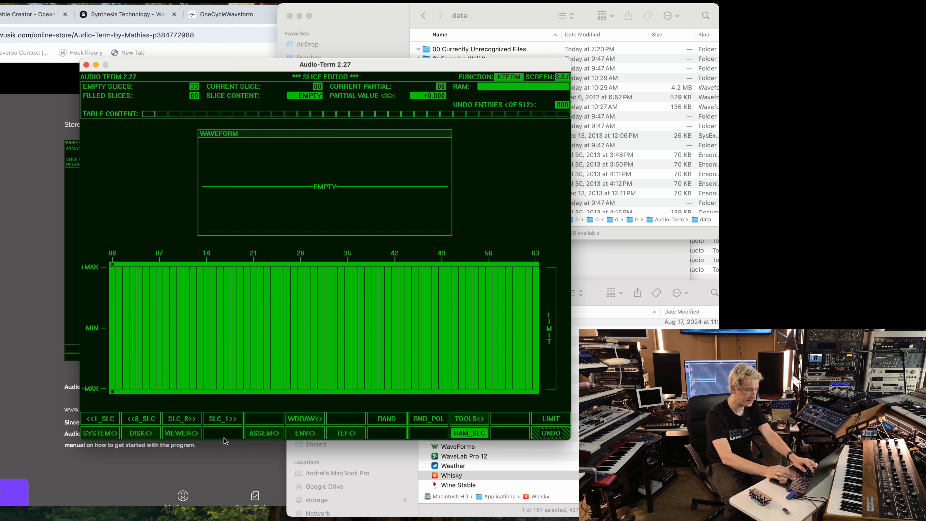
mouse_move(136, 335)
left_mouse_down()
mouse_move(238, 326)
mouse_move(347, 348)
mouse_move(459, 351)
mouse_move(540, 310)
left_mouse_up()
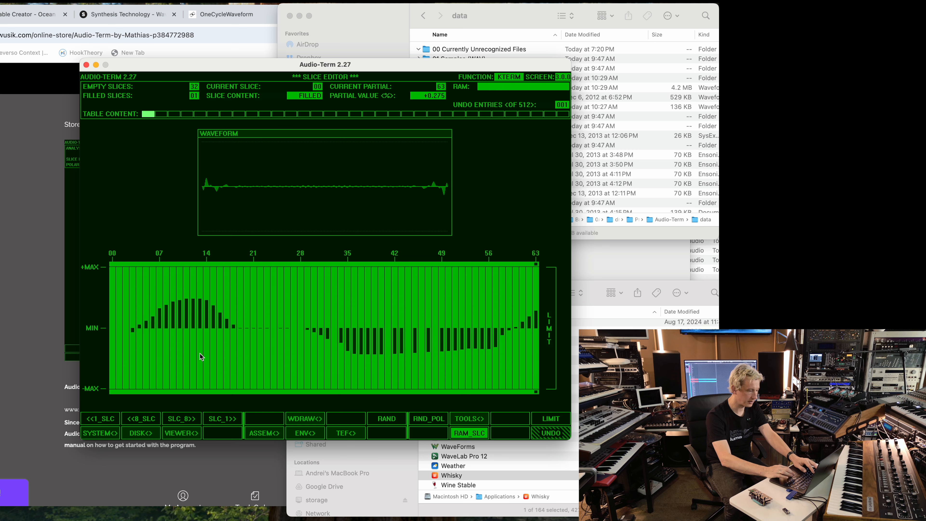
left_click_drag(141, 326, 114, 333)
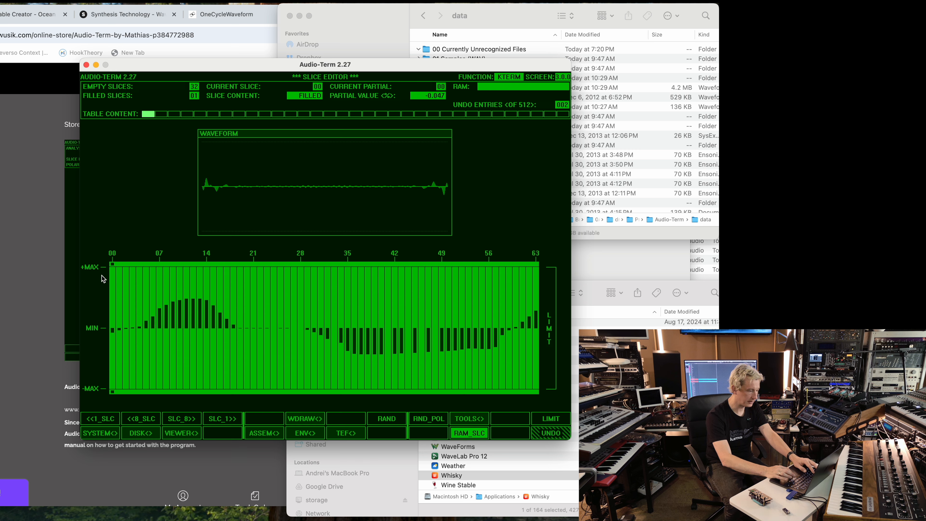
- Redraw slice 00's partials with strong low harmonics and small values in most upper ones, auditioning the slice
mouse_move(112, 280)
left_mouse_down()
mouse_move(302, 346)
mouse_move(371, 325)
mouse_move(525, 391)
left_mouse_up()
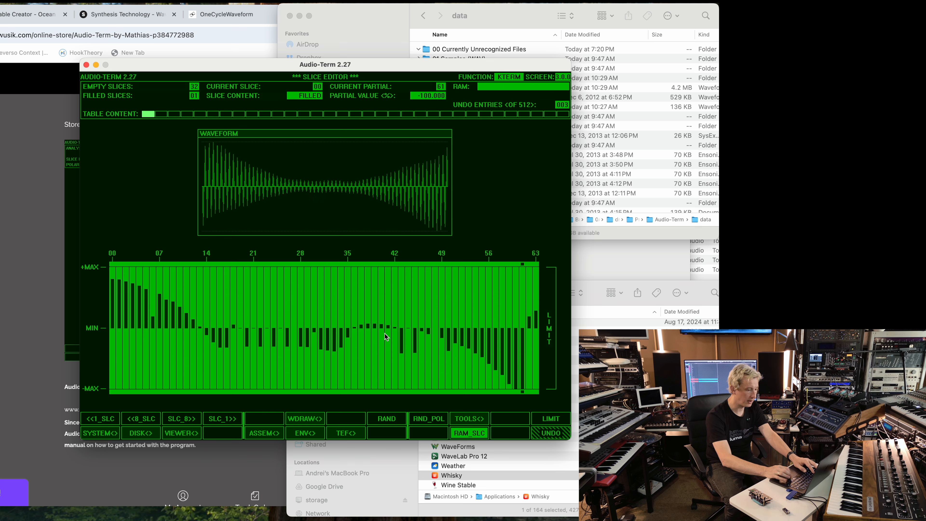
left_click(466, 435)
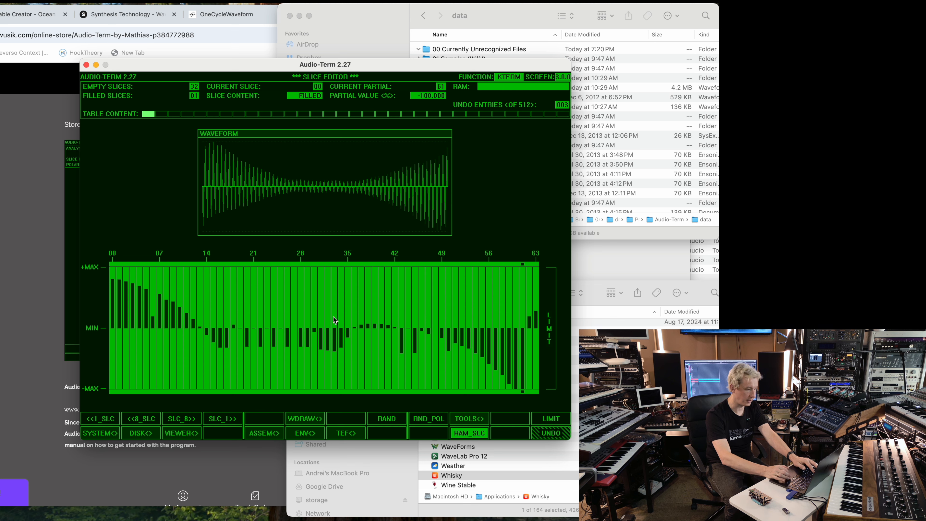
left_click_drag(227, 328, 519, 341)
left_click(464, 436)
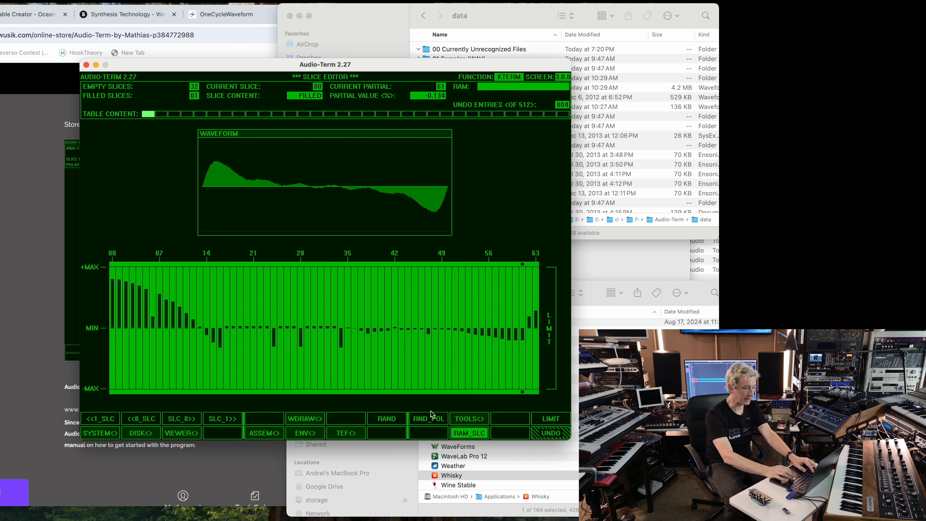
- Fill the whole wavetable by applying table interpolation with slice 00 as the anchor, and audition the wavetable
left_click(345, 433)
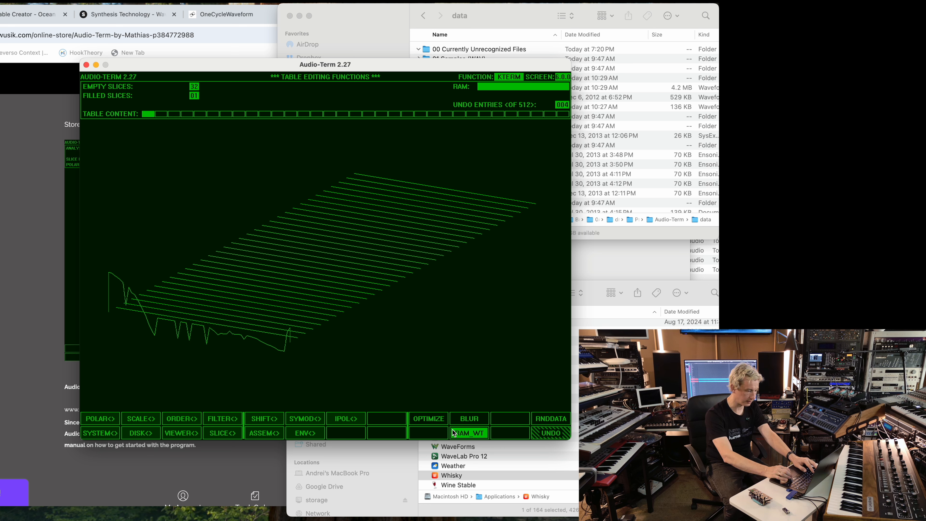
left_click(350, 421)
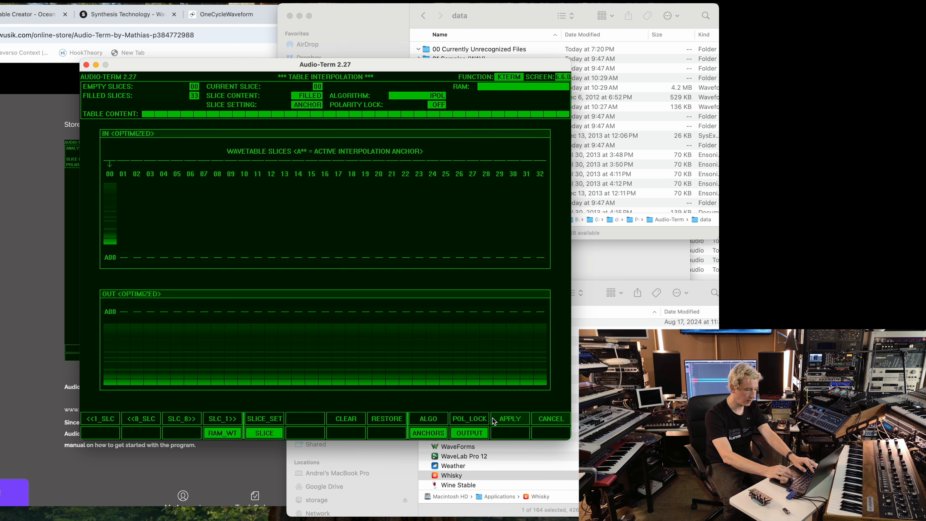
left_click(517, 419)
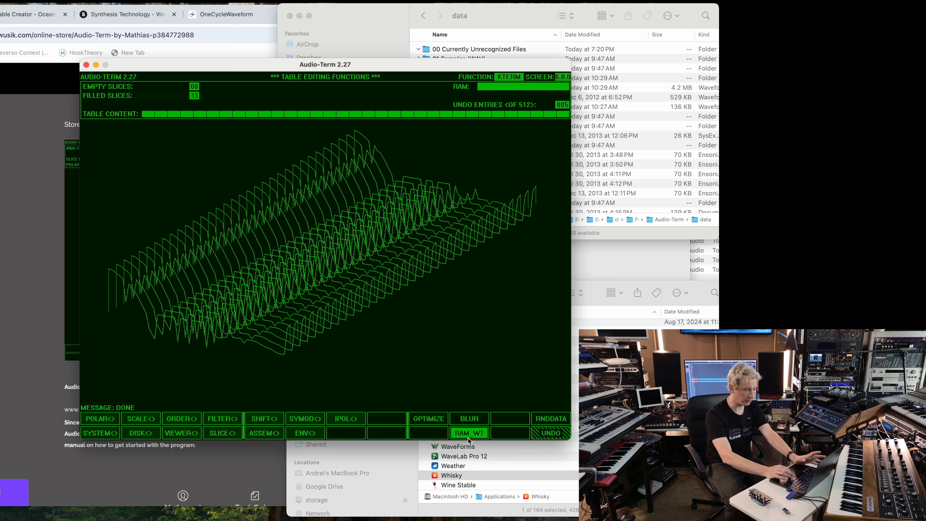
left_click(473, 434)
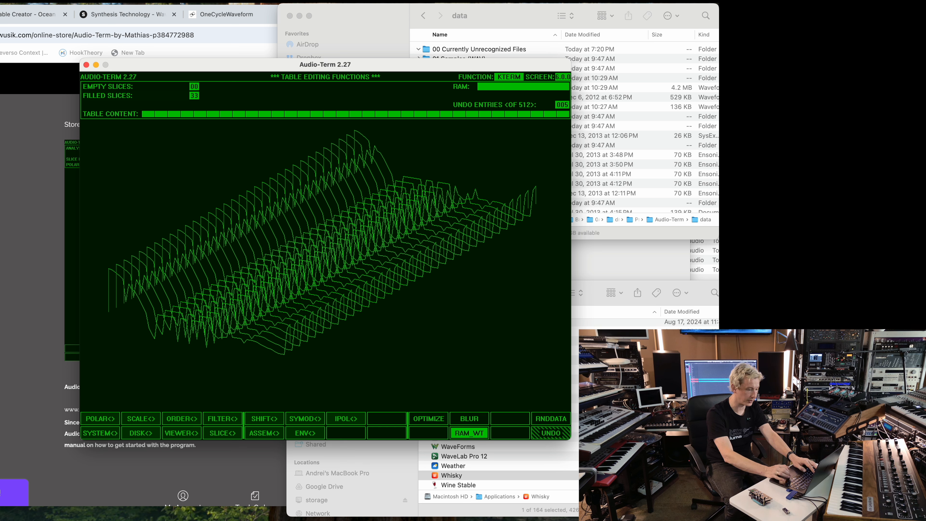
- Open KTERM's file operations and change the directory and file type to KTERM - Wavetables (Audio, WAV)
left_click(141, 433)
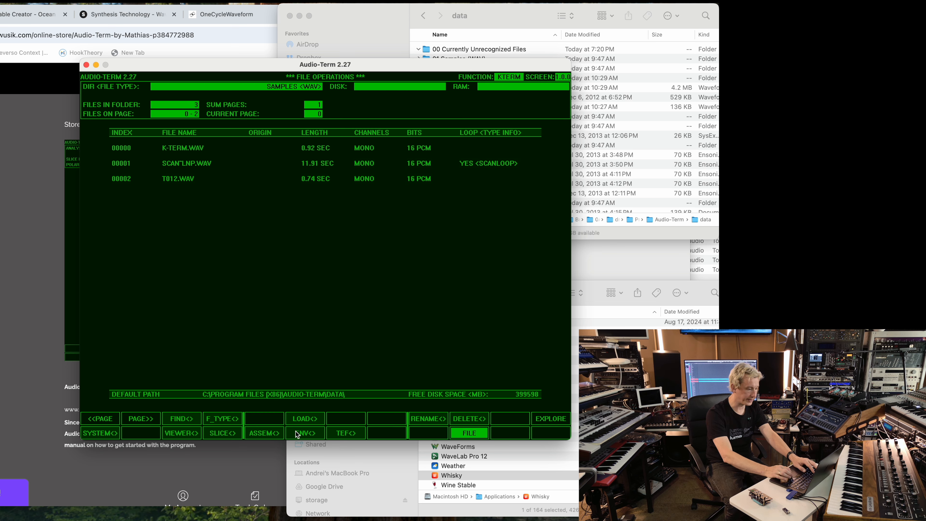
left_click(227, 419)
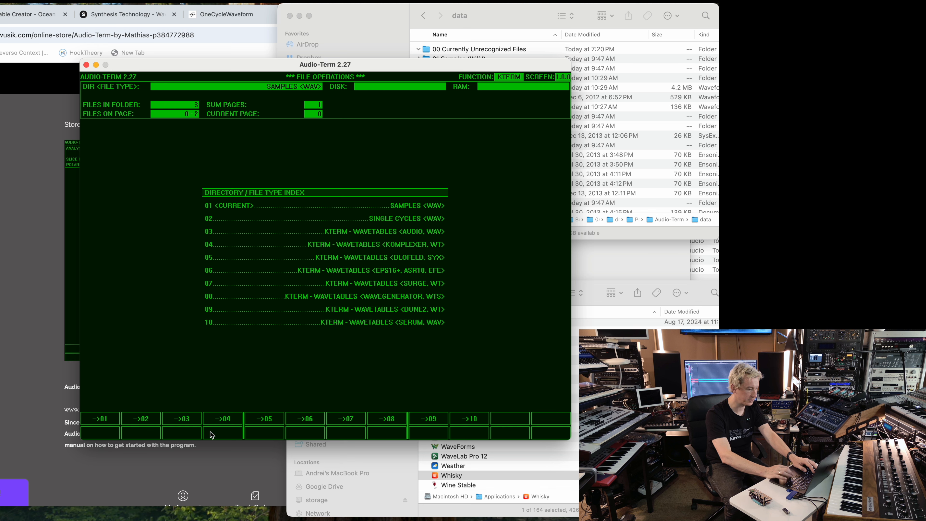
left_click(188, 422)
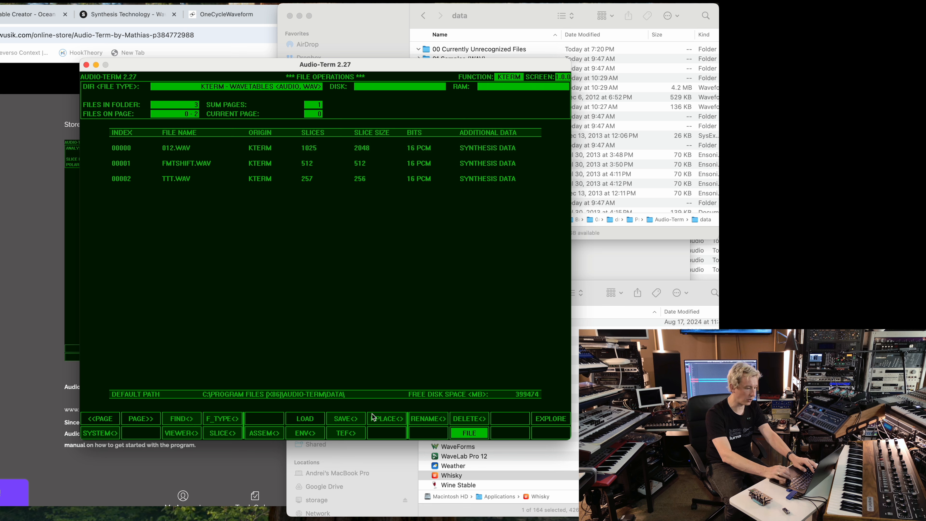
- Save the wavetable to disk under the name TEST, storing it with the current WAV rendering settings
left_click(347, 419)
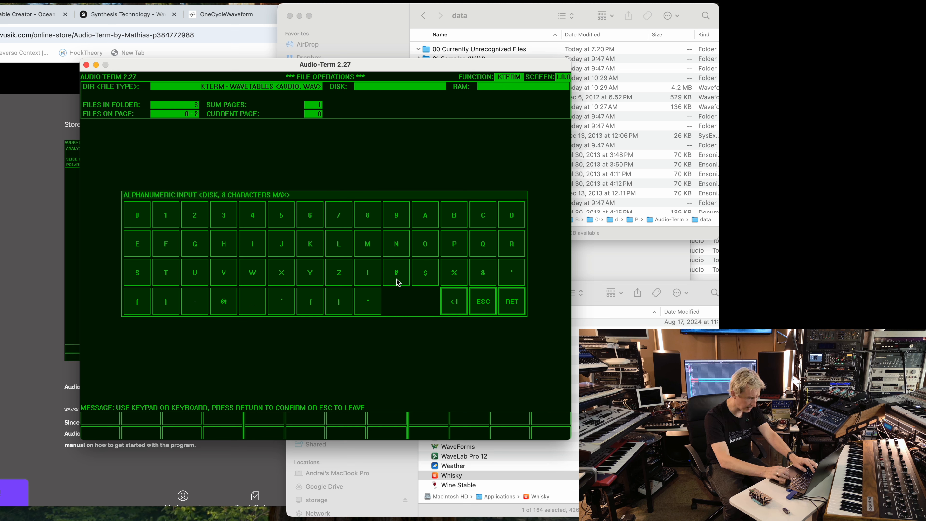
left_click(172, 278)
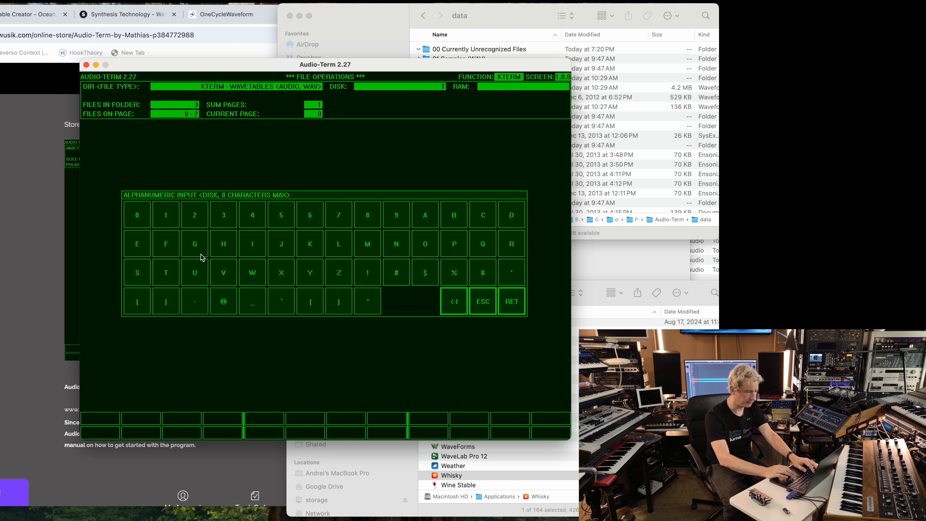
left_click(149, 251)
left_click(128, 276)
left_click(170, 274)
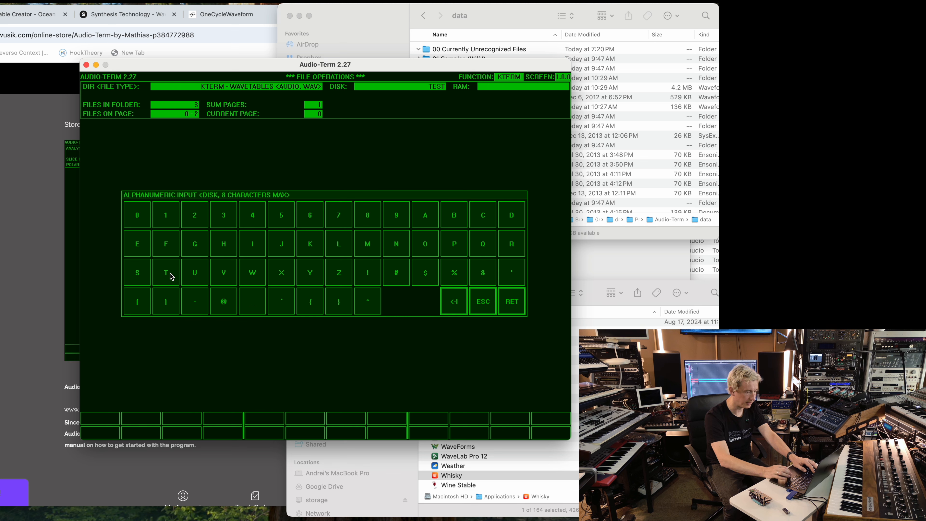
left_click(512, 301)
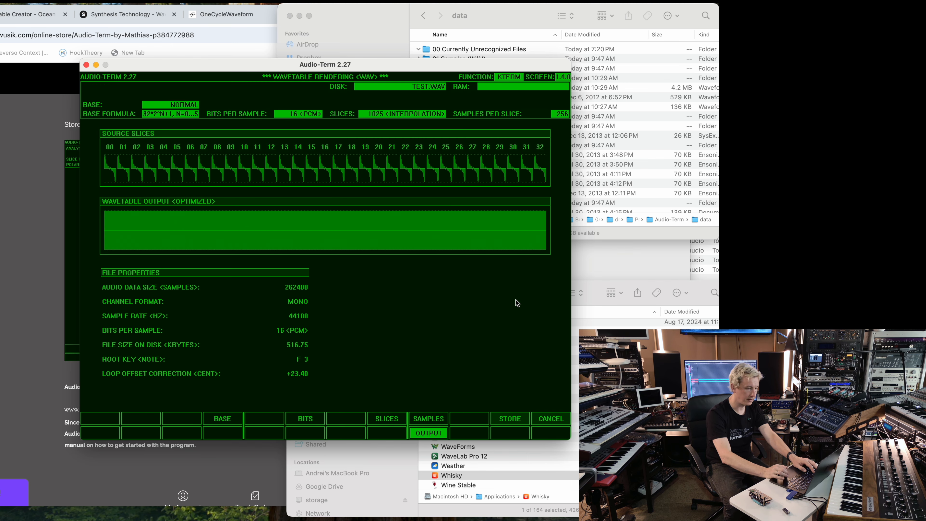
left_click(367, 16)
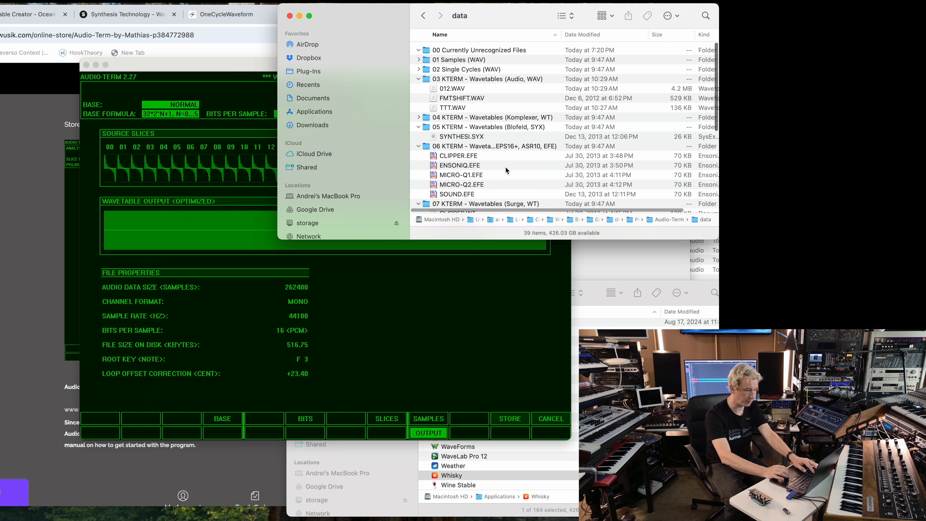
left_click(509, 400)
left_click(511, 420)
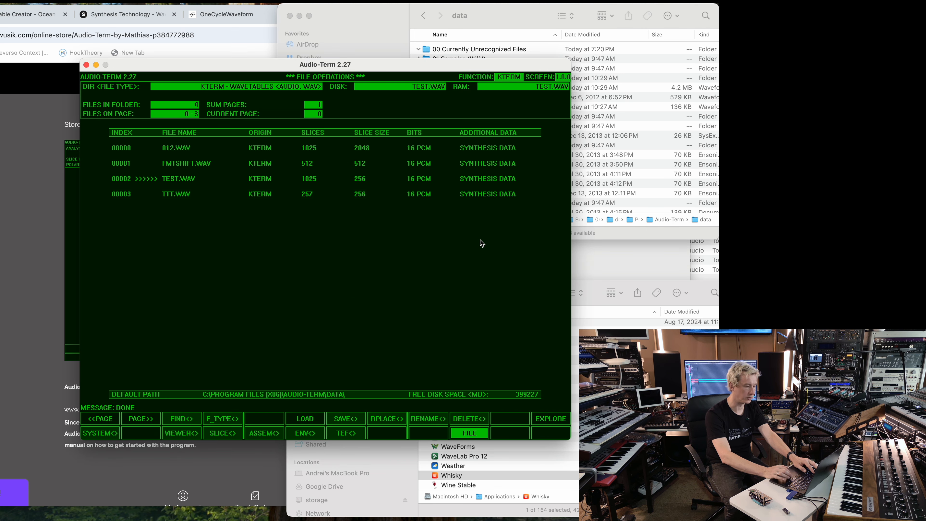
- Switch to Finder and preview TEST.WAV in the 03 KTERM - Wavetables (Audio, WAV) folder, closing the preview after listening
left_click(361, 15)
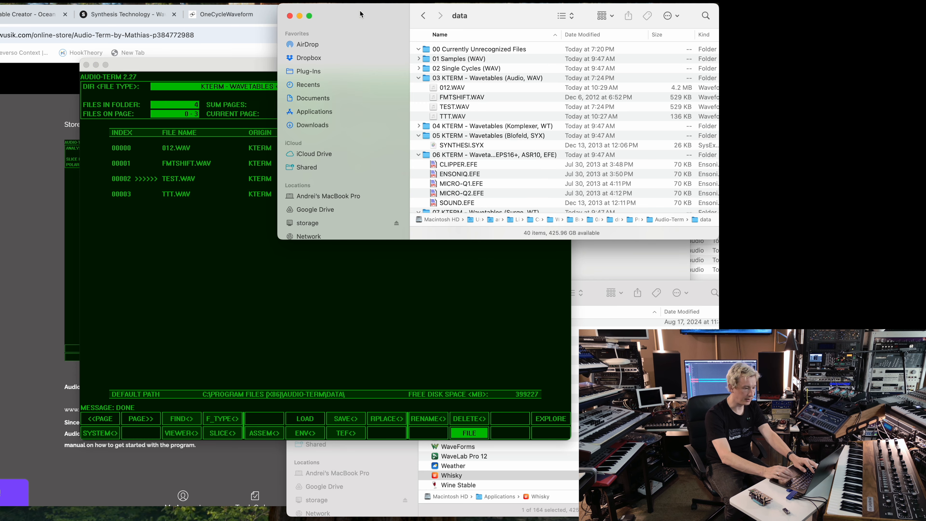
left_click(455, 107)
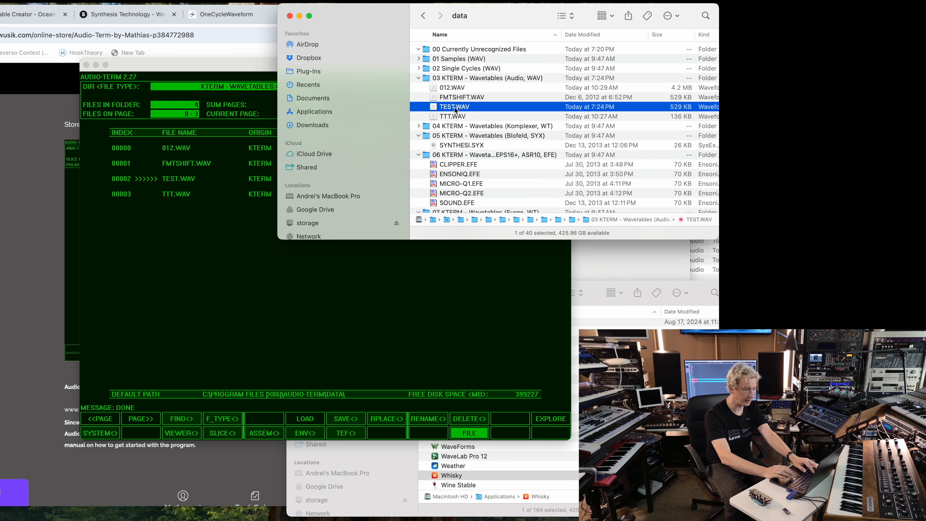
key("space")
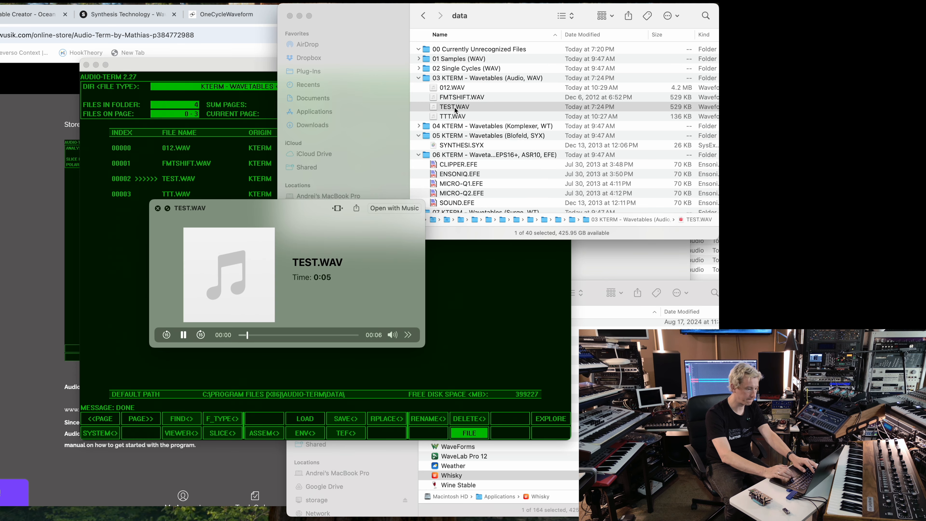
key("space")
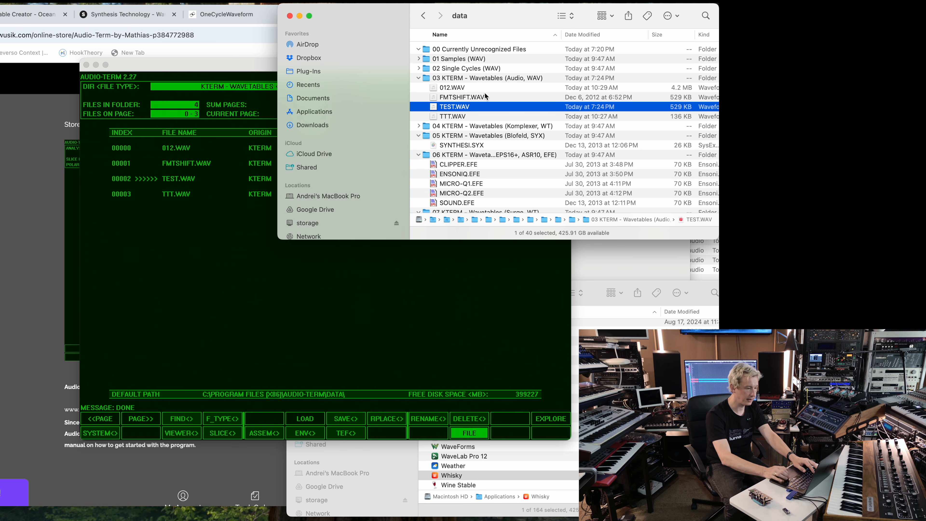
- Open TEST.WAV from Finder in Audacity and set the track's sample rate to 48000 Hz
right_click(456, 109)
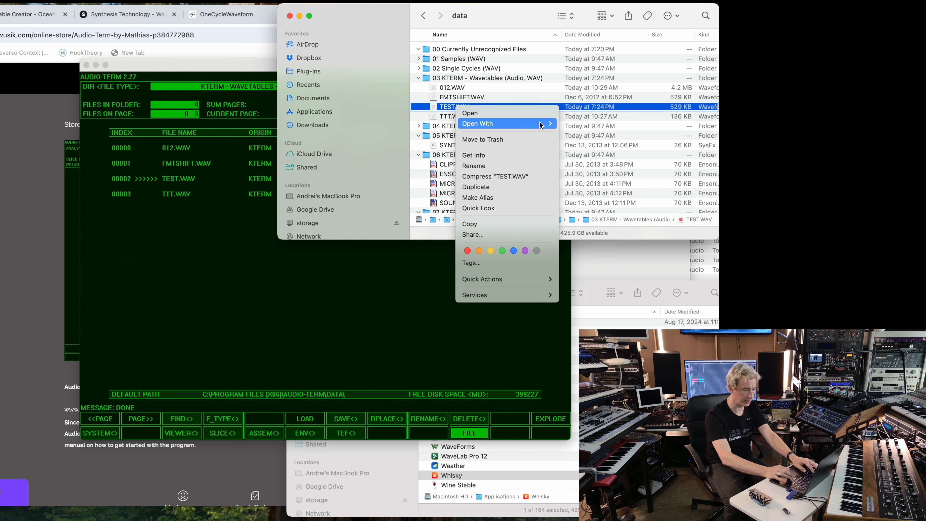
mouse_move(536, 124)
left_click(587, 139)
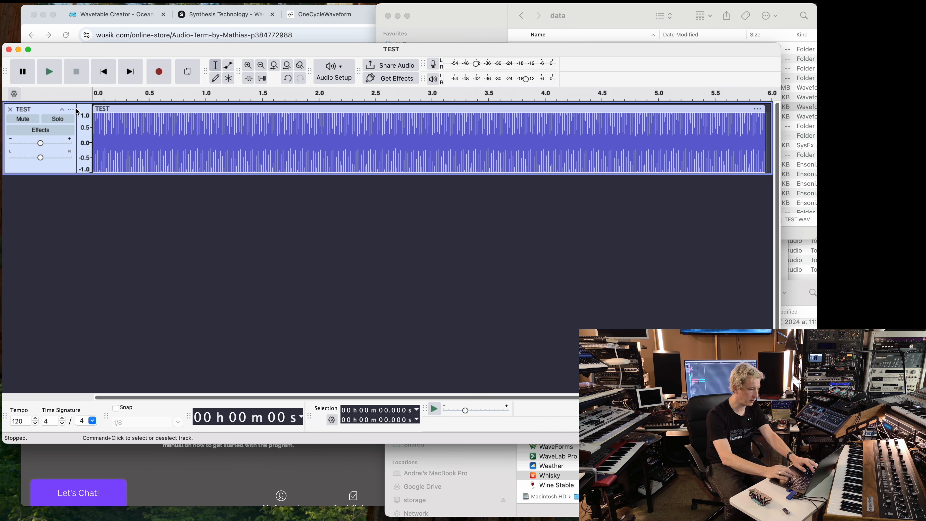
left_click(65, 110)
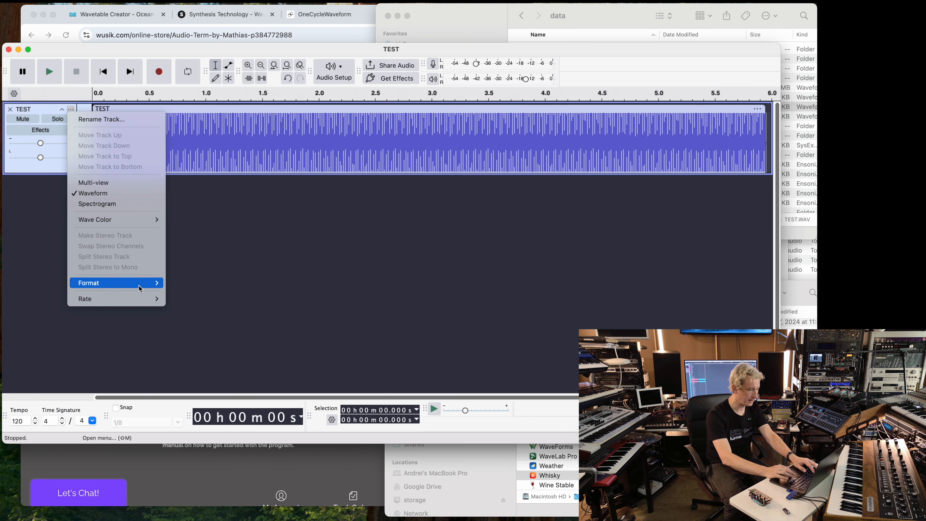
mouse_move(140, 299)
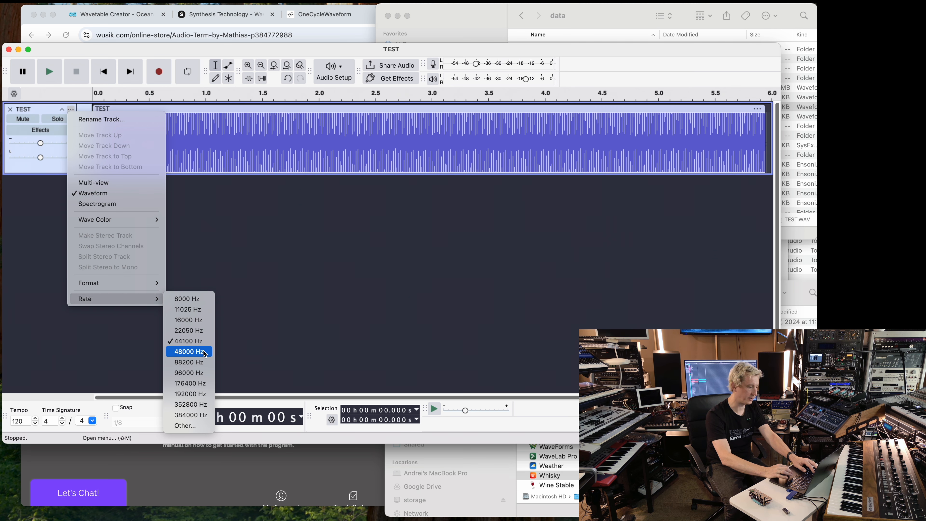
left_click(188, 352)
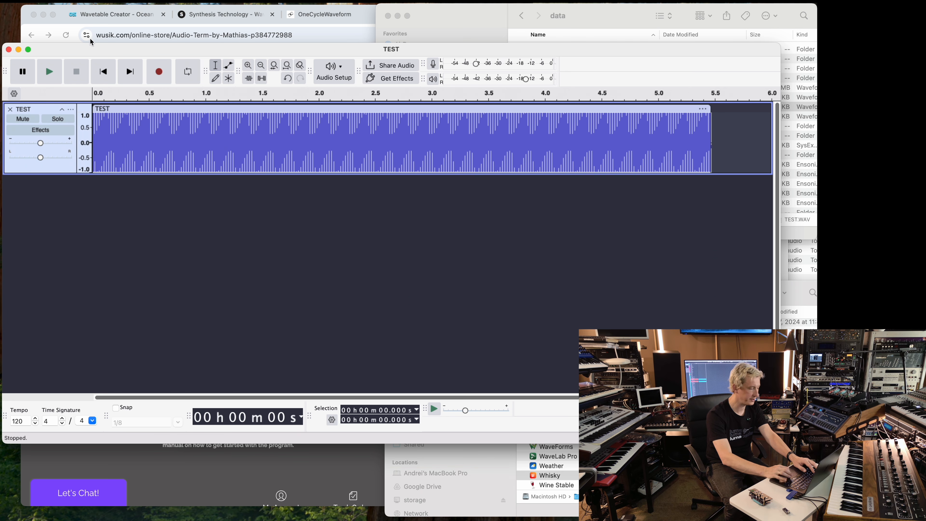
- Export the track to Downloads as TEST1.wav, a mono 48000 Hz signed 16-bit WAV, and close the project without saving
left_click(13, 1)
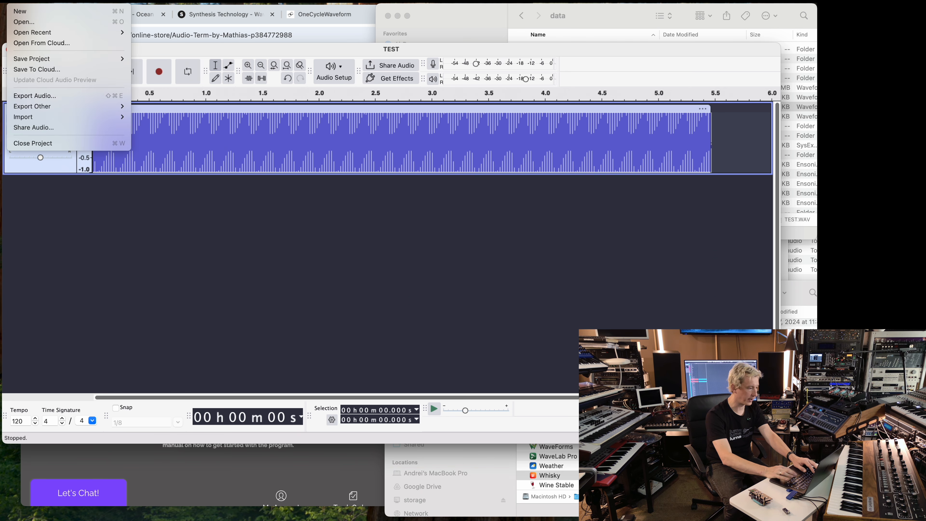
left_click(49, 98)
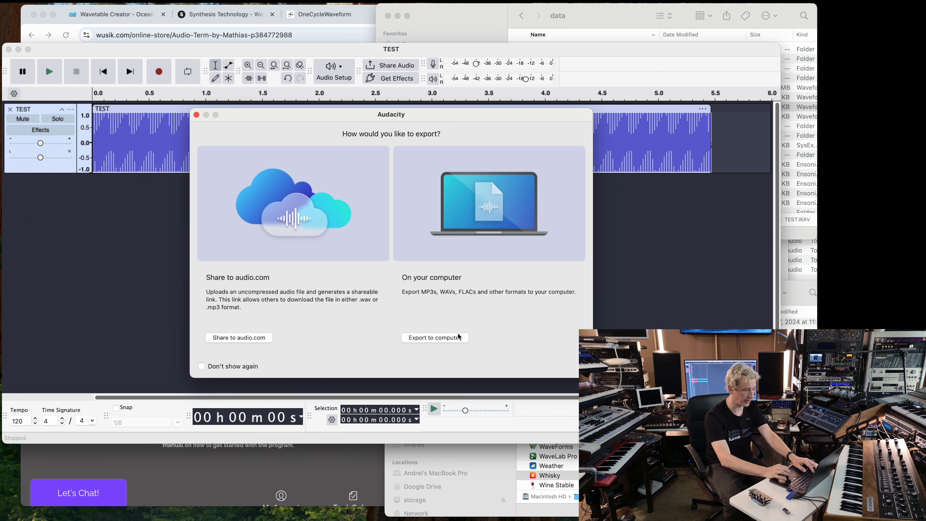
left_click(439, 338)
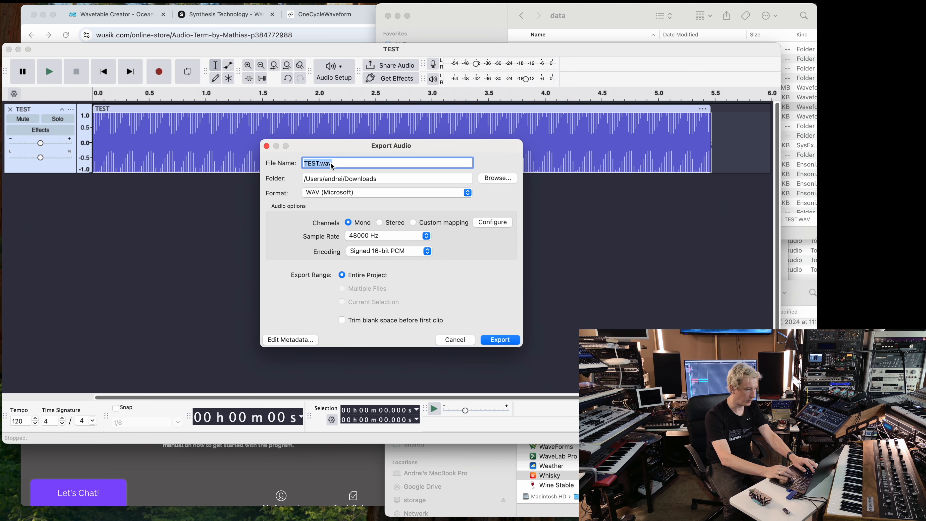
left_click(316, 163)
key("Return")
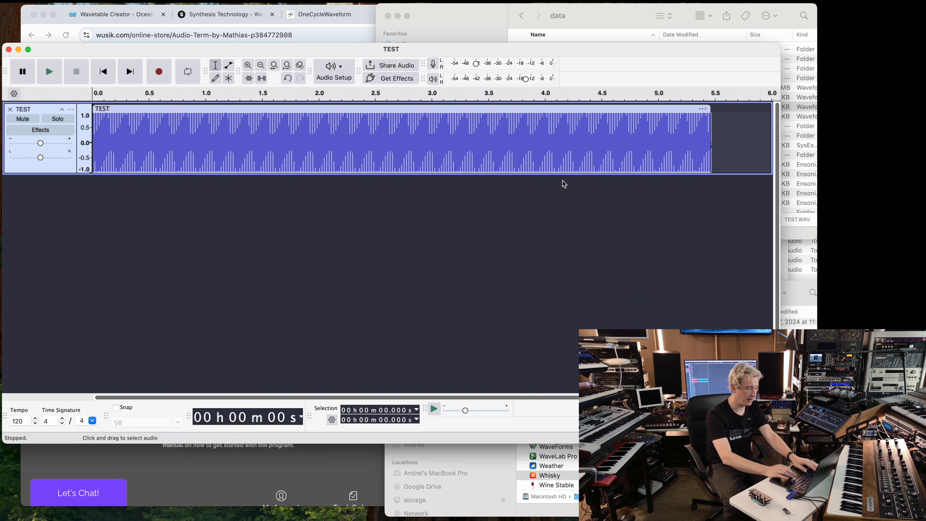
left_click(7, 49)
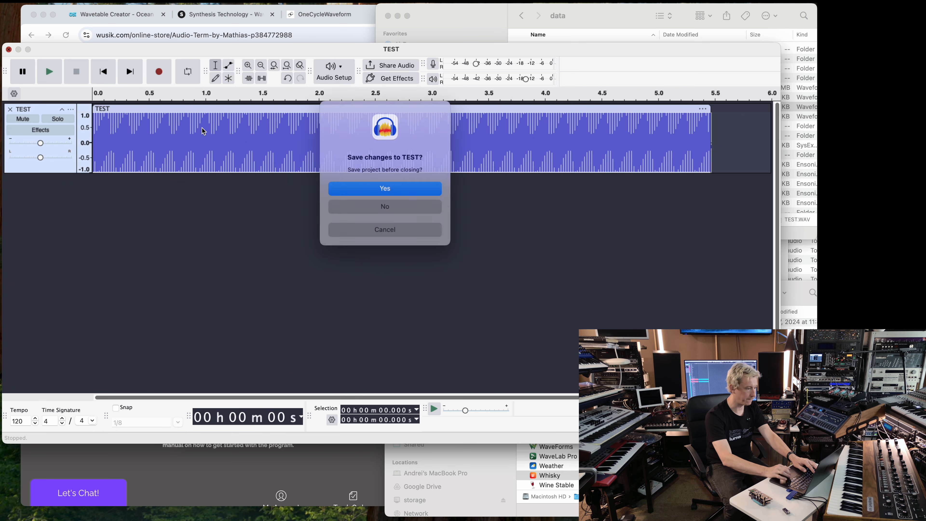
left_click(369, 209)
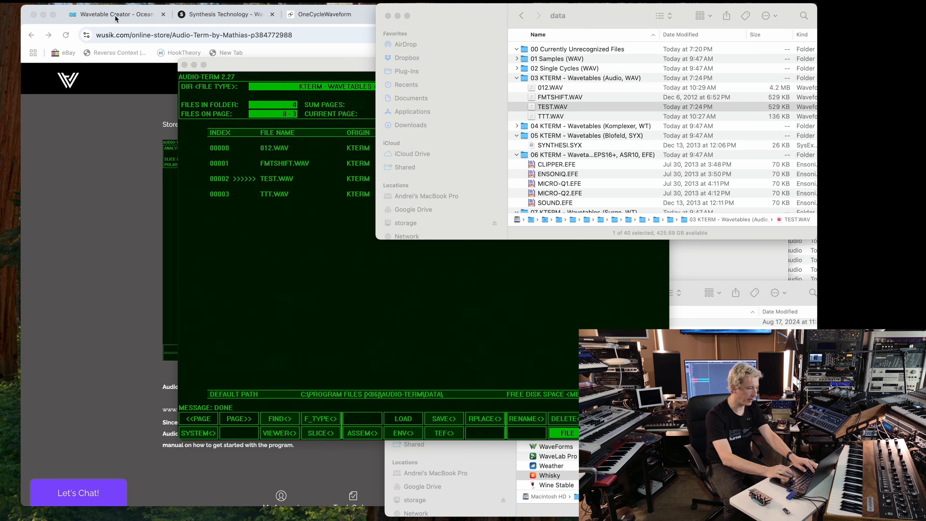
- Switch to Luma-Mu Tools in the browser, load TEST1.wav from Finder's Downloads folder into the sample editor, and assign it to slot 5
left_click(332, 25)
left_click(646, 14)
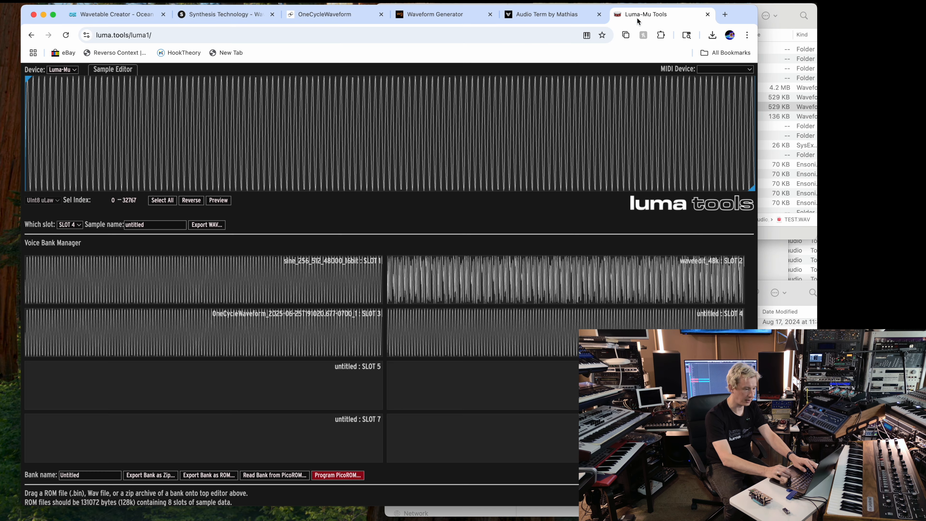
left_click(786, 235)
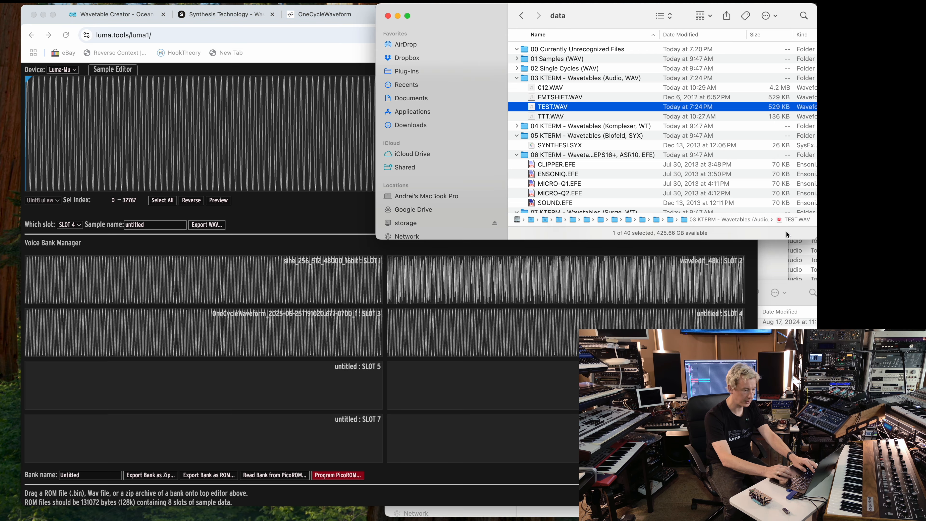
key("super+w")
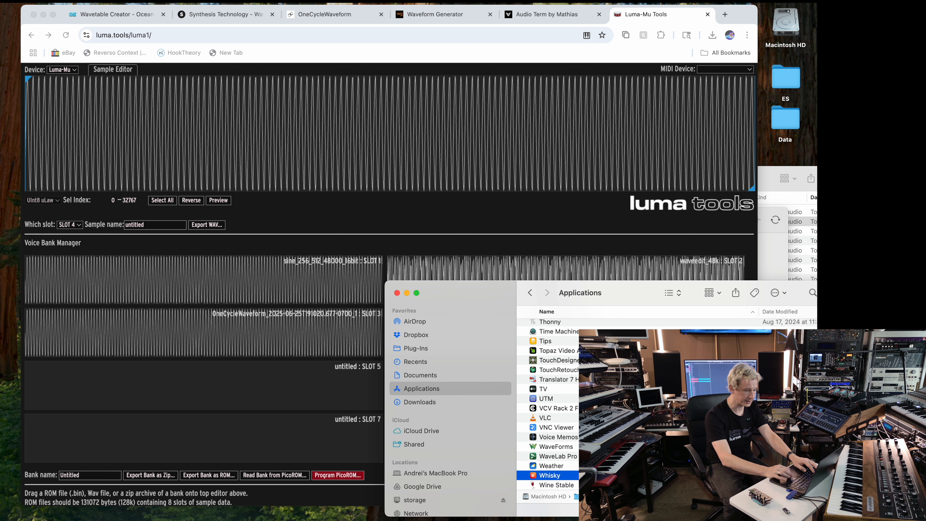
left_click(531, 292)
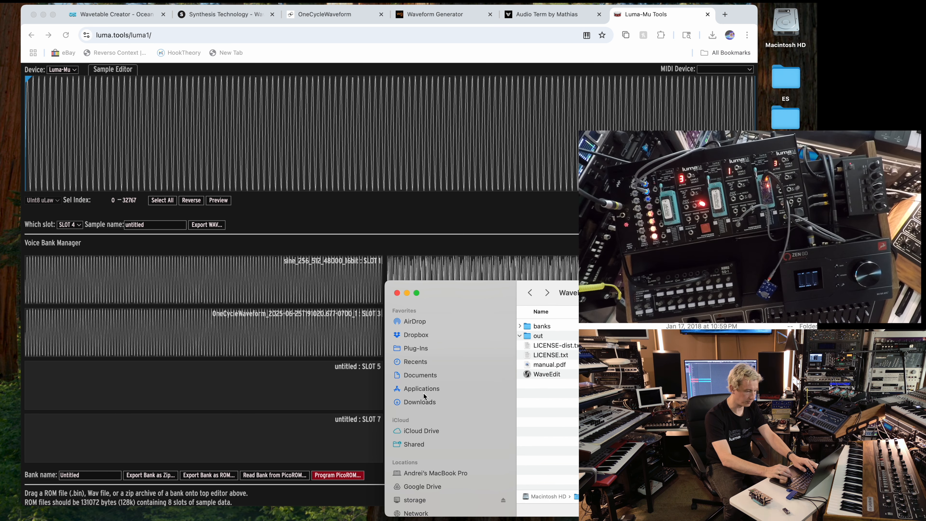
left_click(417, 403)
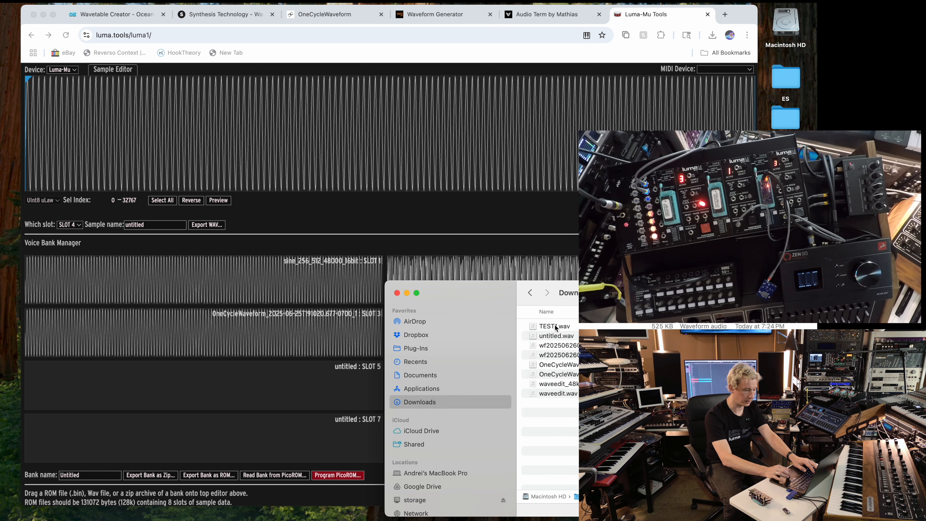
left_click_drag(556, 327, 482, 169)
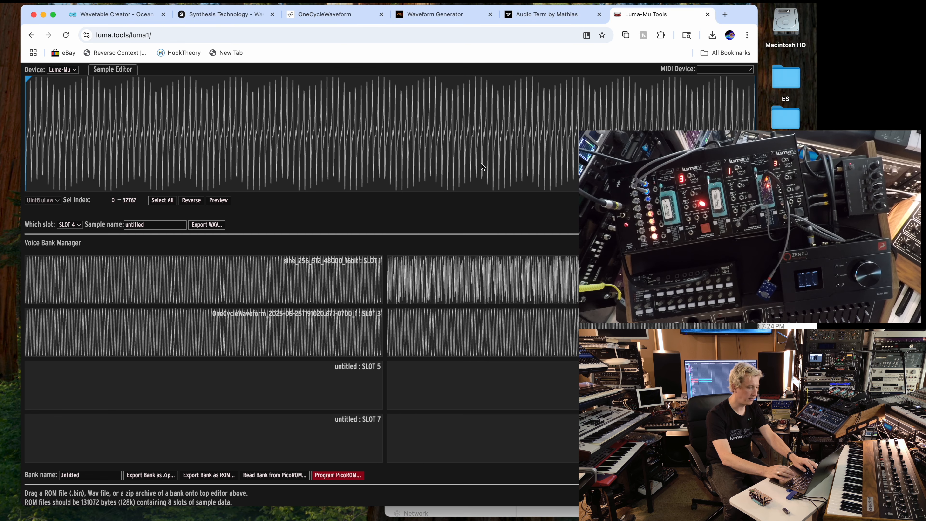
left_click_drag(352, 118, 326, 382)
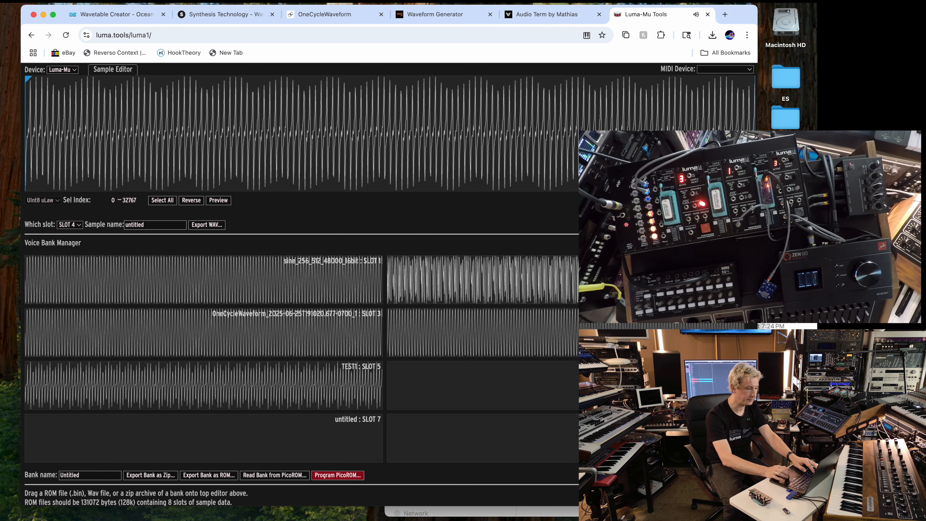
- Program the PicoROM with the current voice bank, connecting through the paired Pico serial port
left_click(363, 475)
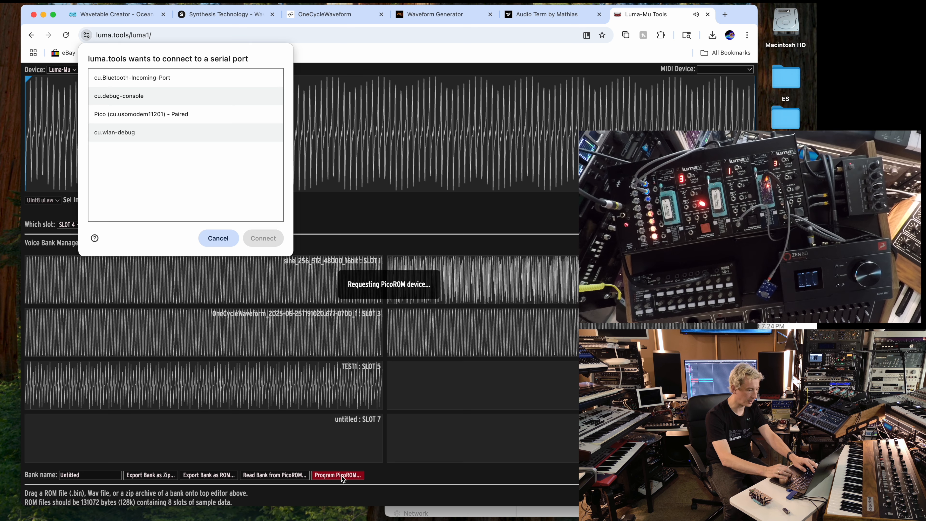
left_click(201, 119)
left_click(264, 238)
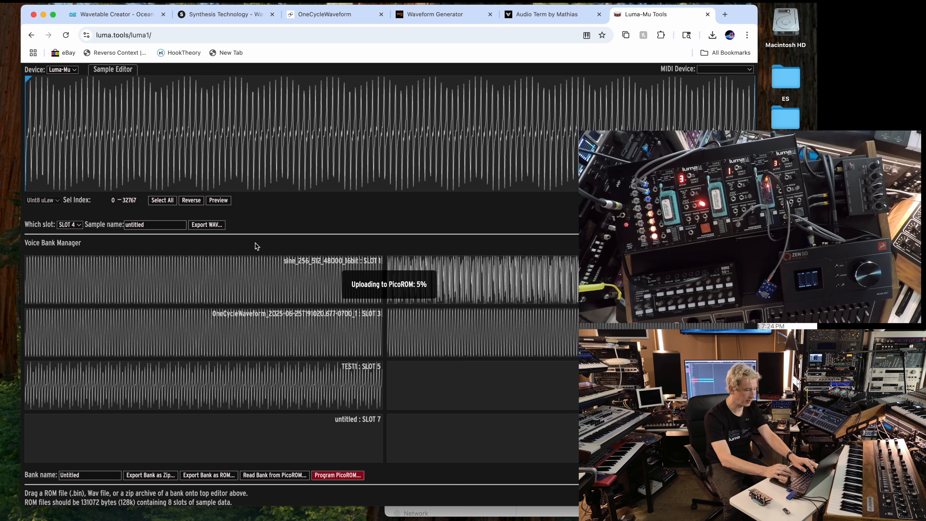